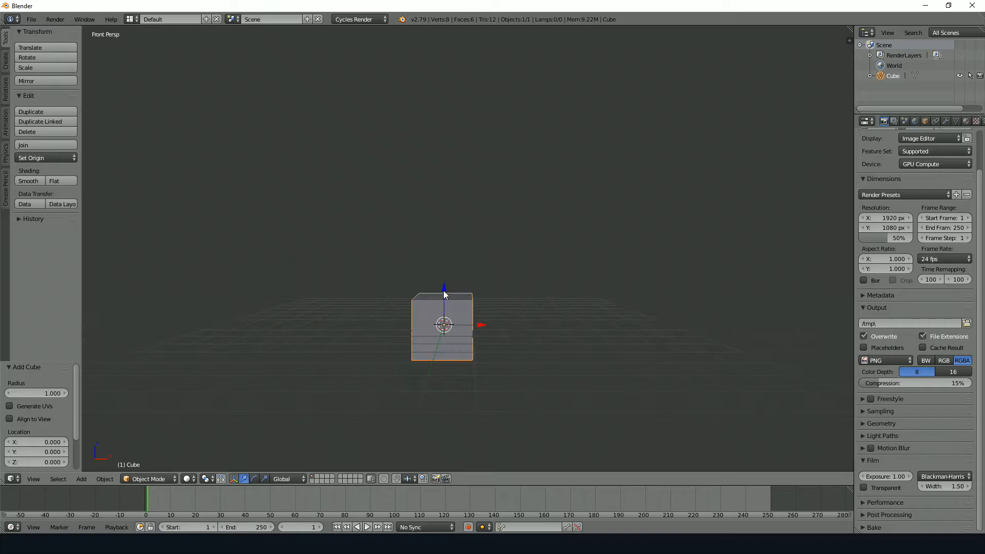
# Raise the cube about 8.73 units along Z and place a duplicate about 4.08 units below it.
pyautogui.press('KP_5')
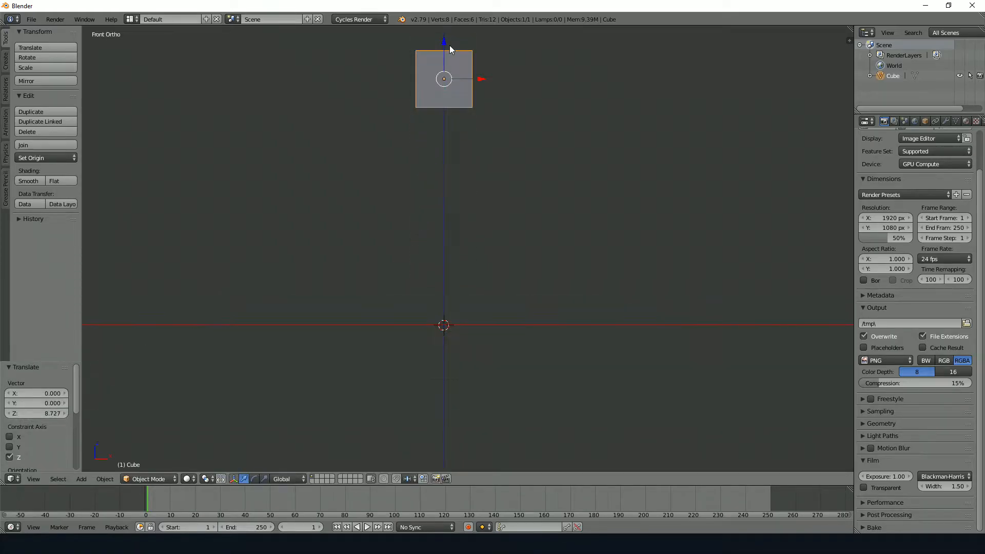
pyautogui.hotkey('shift', 'd')
pyautogui.press('z')
pyautogui.click(490, 257)
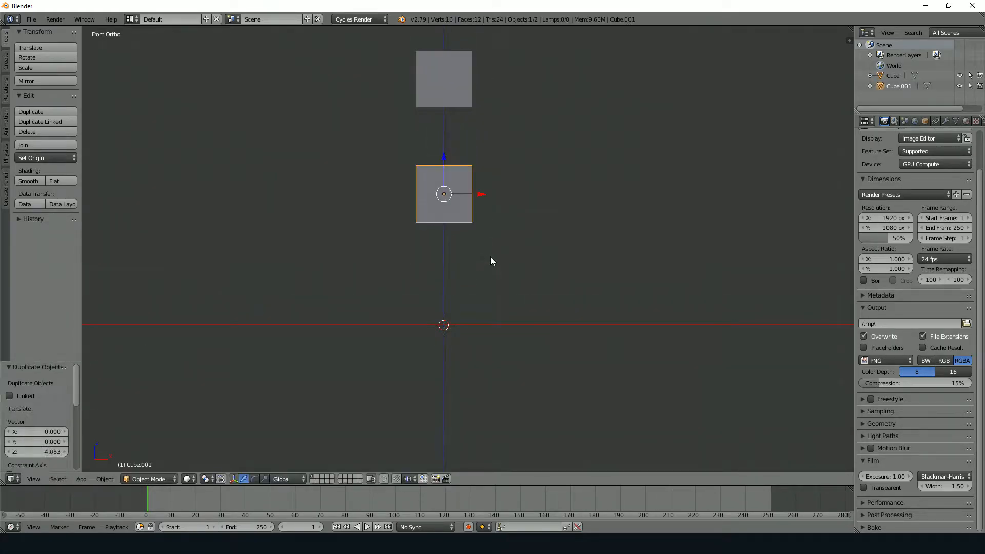
# Start the Screencast Keys display in the 3D viewport.
pyautogui.click(847, 40)
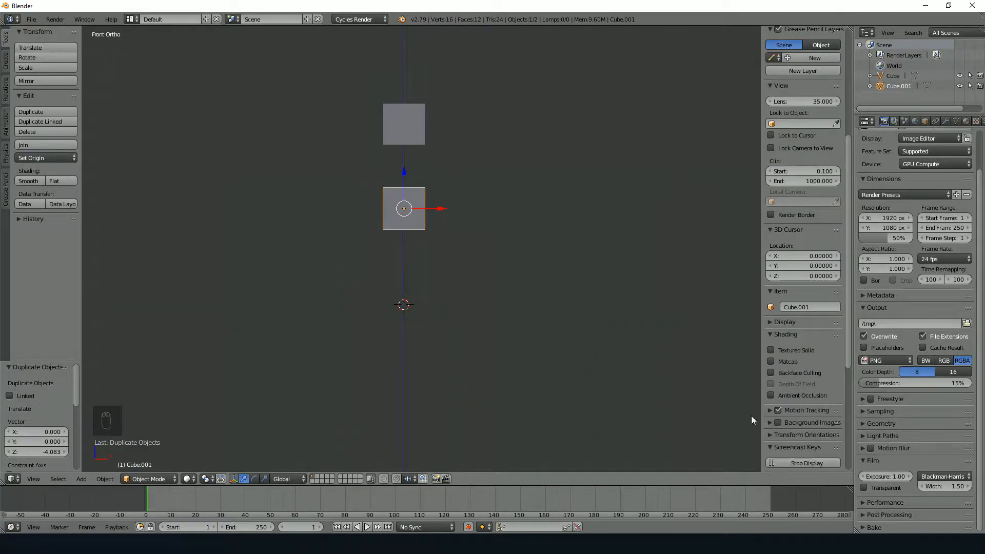
pyautogui.moveTo(763, 248); pyautogui.dragTo(841, 251)
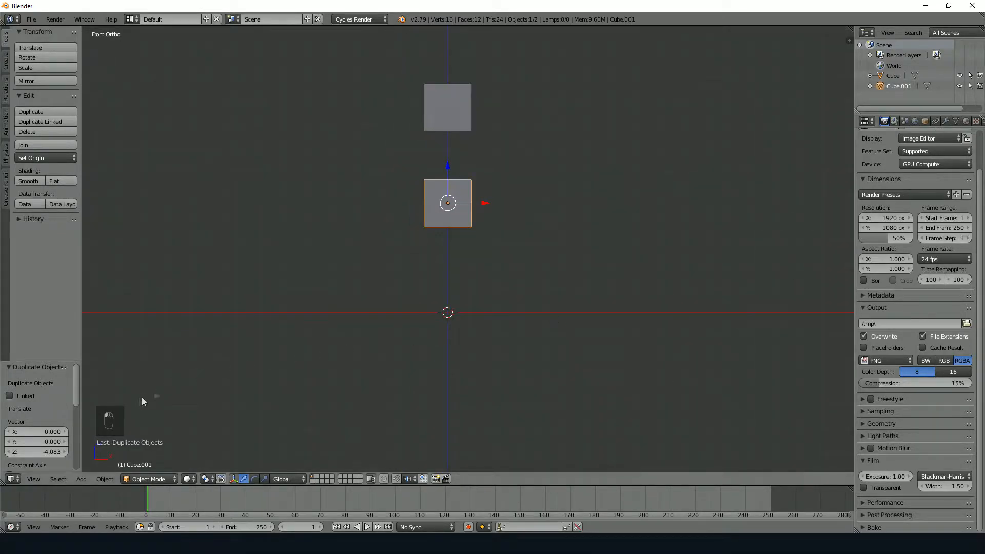
# Scale the lower cube by about 1.74 on X and about 2.26 on Z to form a torso.
pyautogui.keyDown('shift'); pyautogui.moveTo(472, 192); pyautogui.dragTo(465, 223, button='middle'); pyautogui.keyUp('shift')
pyautogui.scroll(2, 466, 226)
pyautogui.press('s')
pyautogui.press('x')
pyautogui.click(590, 272)
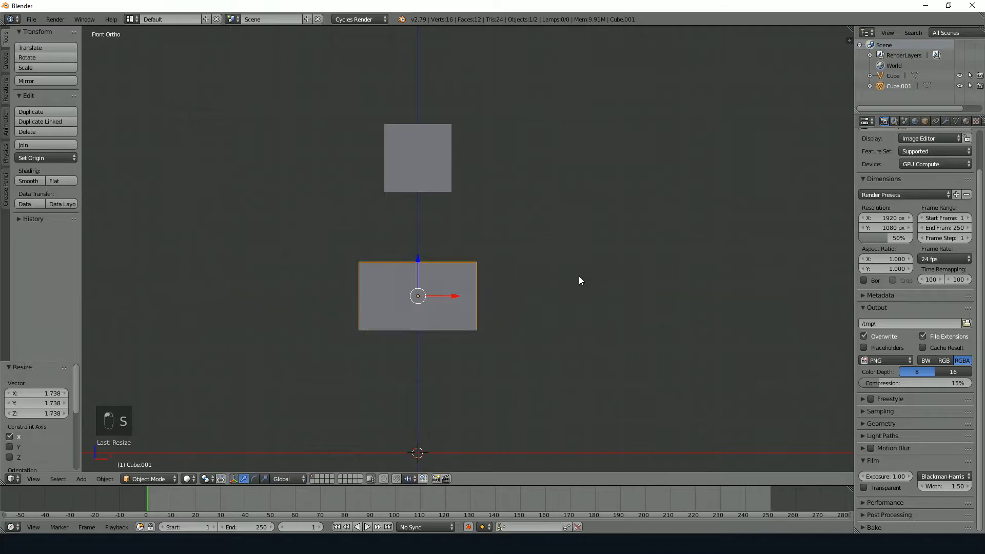
pyautogui.press('s')
pyautogui.press('z')
pyautogui.click(768, 179)
# Deepen the torso block along Y by roughly 1.5 times and move it up against the underside of the head.
pyautogui.moveTo(730, 198); pyautogui.dragTo(521, 286, button='middle')
pyautogui.press('s')
pyautogui.press('y')
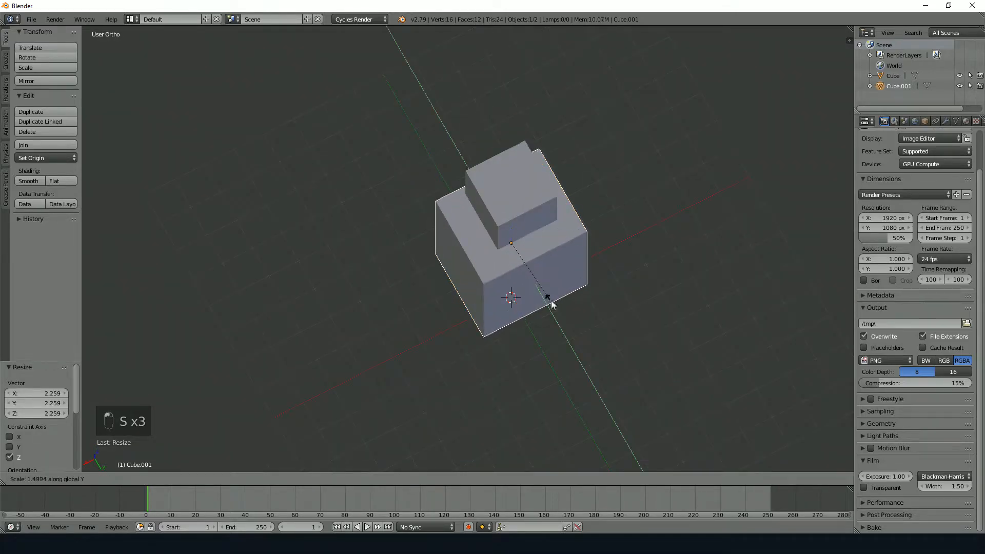
pyautogui.click(545, 293)
pyautogui.press('KP_1')
pyautogui.moveTo(427, 230); pyautogui.dragTo(424, 232)
pyautogui.keyDown('shift'); pyautogui.moveTo(441, 234); pyautogui.dragTo(482, 187, button='middle'); pyautogui.keyUp('shift')
# Add a new cube and move it about -0.49 on X and 2.6 on Z, under the torso.
pyautogui.hotkey('shift', 'a')
pyautogui.click(513, 277)
pyautogui.press('g')
pyautogui.click(520, 314)
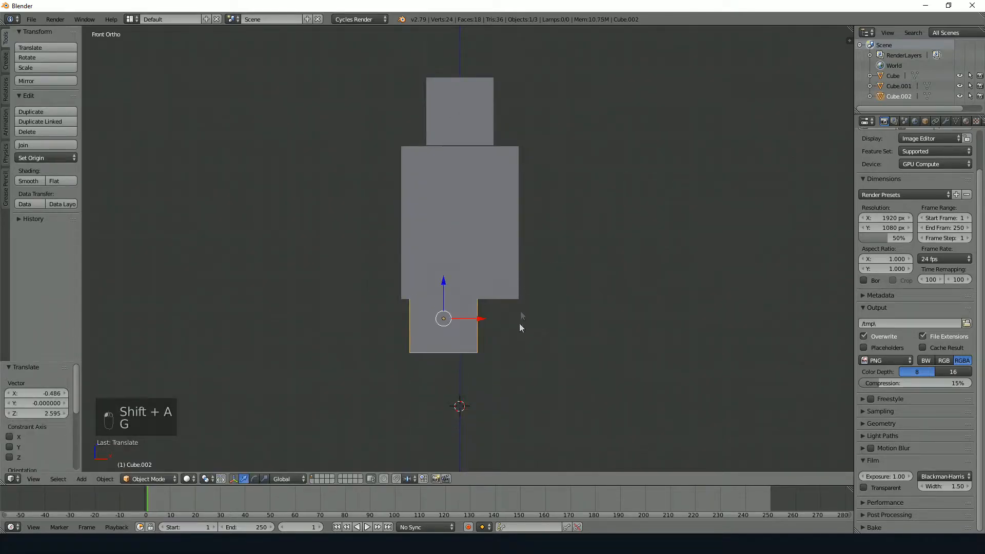
# Narrow the leg cube along X and scale it to about 0.78 along Y.
pyautogui.moveTo(520, 311); pyautogui.dragTo(448, 412, button='middle')
pyautogui.press('KP_1')
pyautogui.press('s')
pyautogui.press('x')
pyautogui.click(508, 331)
pyautogui.moveTo(508, 331); pyautogui.dragTo(416, 346, button='middle')
pyautogui.press('s')
pyautogui.press('y')
pyautogui.click(556, 349)
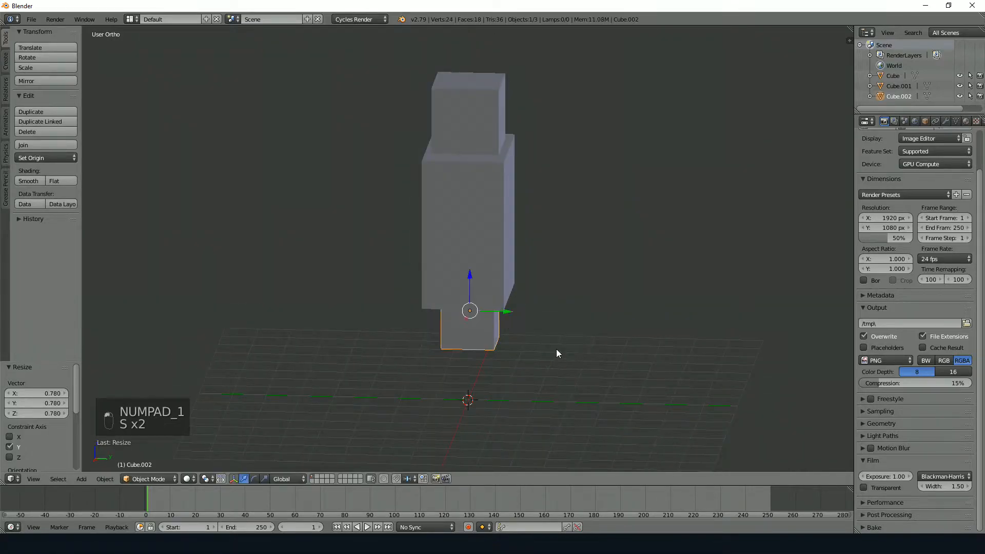
# Lower the leg block beneath one half of the torso, lengthen it along Z, and nudge it into alignment.
pyautogui.press('KP_1')
pyautogui.press('g')
pyautogui.press('s')
pyautogui.press('z')
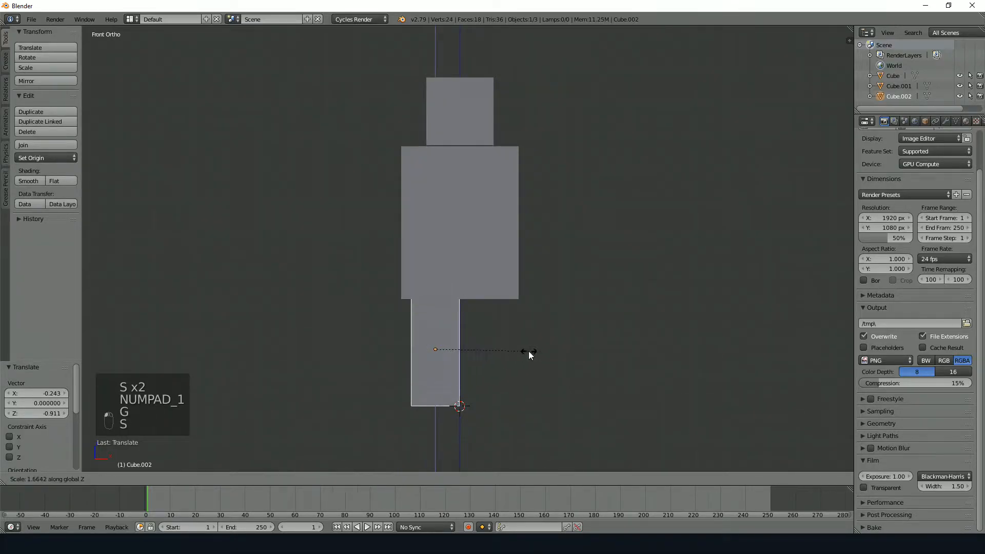
pyautogui.click(524, 350)
pyautogui.press('g')
pyautogui.click(523, 350)
# Duplicate the leg along X to form the second leg beneath the torso.
pyautogui.hotkey('shift', 'd')
pyautogui.press('x')
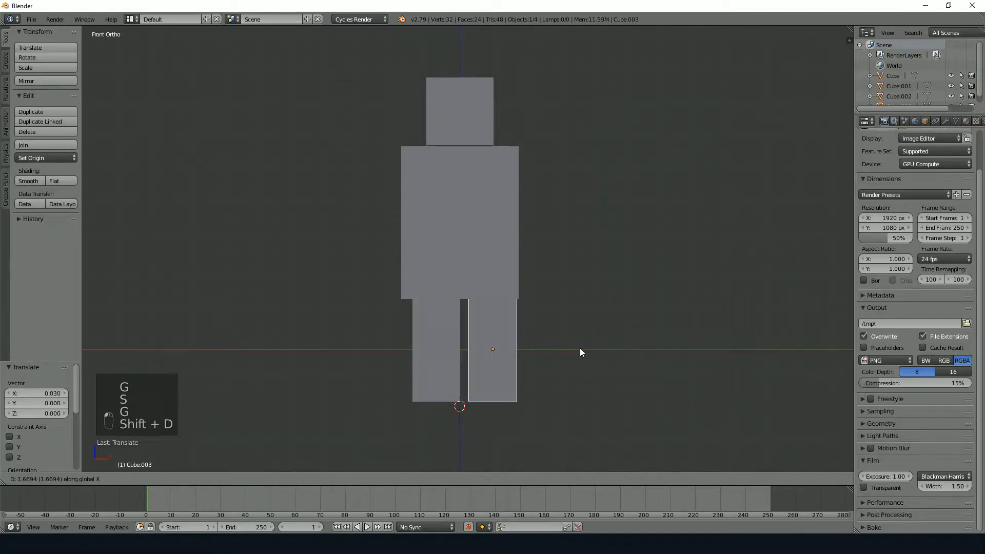
pyautogui.click(575, 348)
# Duplicate the leg about 2.09 units on X and 4.58 on Z for an arm, and scale it to about 0.88 on Y.
pyautogui.hotkey('shift', 'd')
pyautogui.click(623, 213)
pyautogui.moveTo(624, 213); pyautogui.dragTo(599, 297, button='middle')
pyautogui.press('s')
pyautogui.press('y')
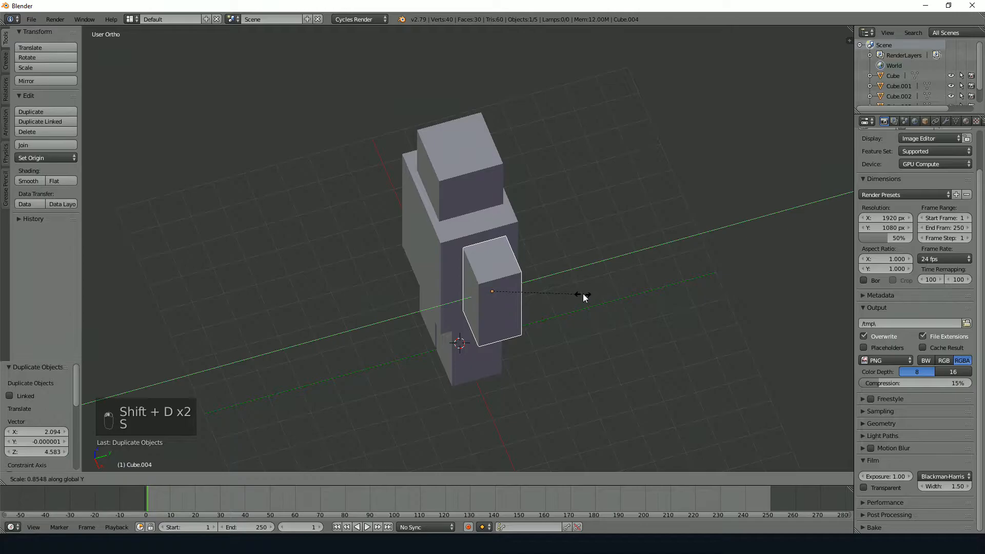
pyautogui.click(587, 293)
# Rotate the arm block 90 degrees in front view so that it extends horizontally from the torso.
pyautogui.press('KP_1')
pyautogui.write('r')
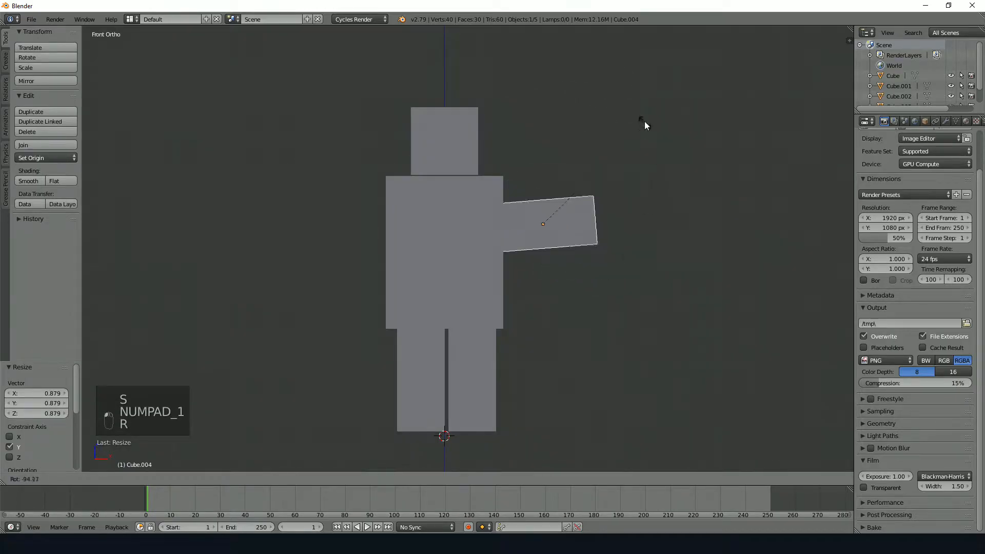
pyautogui.write('r90')
pyautogui.press('Return')
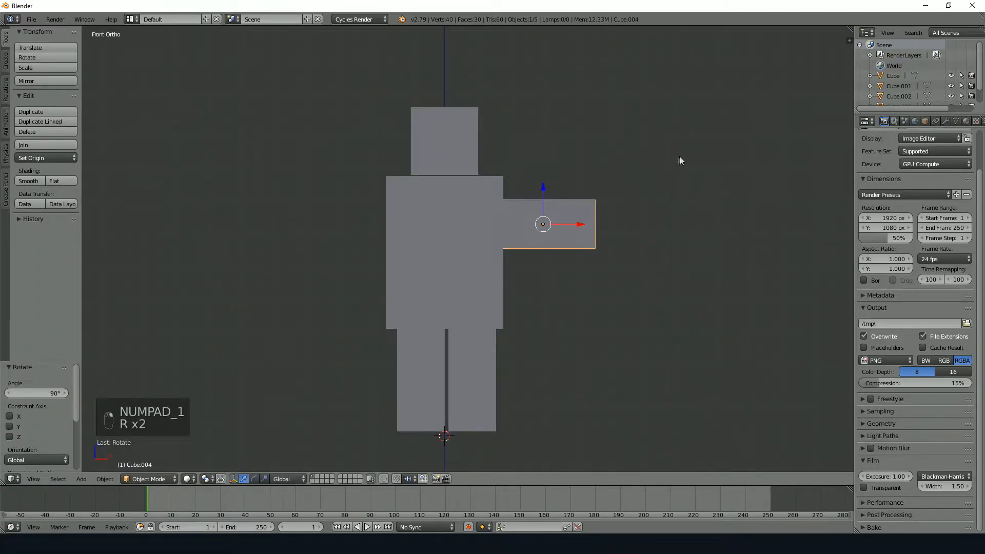
# Move the horizontal arm block up toward the shoulder and scale it along X.
pyautogui.press('g')
pyautogui.click(695, 147)
pyautogui.press('s')
pyautogui.press('x')
pyautogui.click(646, 247)
# Thin the arm on every axis except X, shorten it to about 0.9 on X, and shift it against the torso.
pyautogui.press('s')
pyautogui.hotkey('shift', 'x')
pyautogui.click(641, 238)
pyautogui.press('s')
pyautogui.press('x')
pyautogui.click(632, 235)
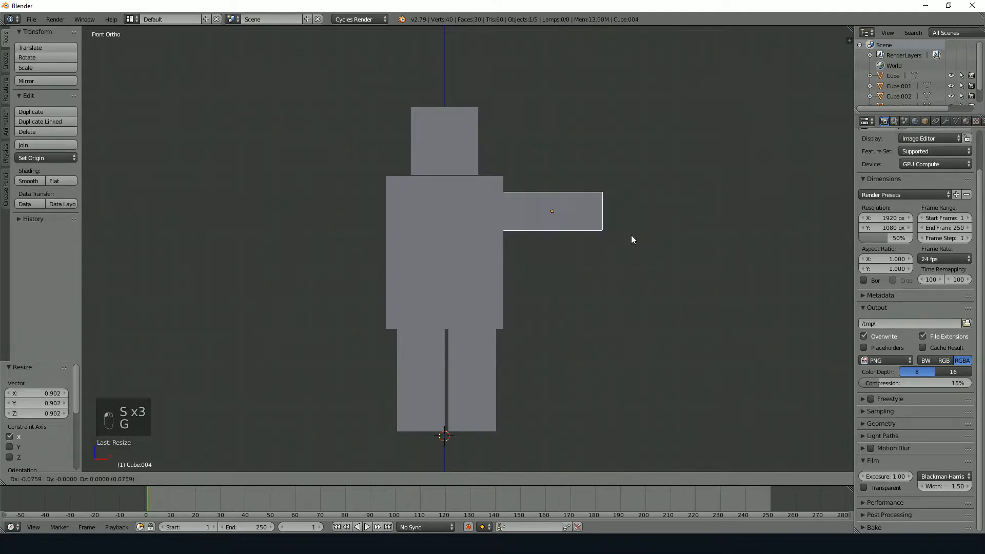
pyautogui.press('g')
pyautogui.click(631, 235)
# Duplicate the arm about 6.4 units in negative X to form the opposite arm.
pyautogui.hotkey('shift', 'd')
pyautogui.press('x')
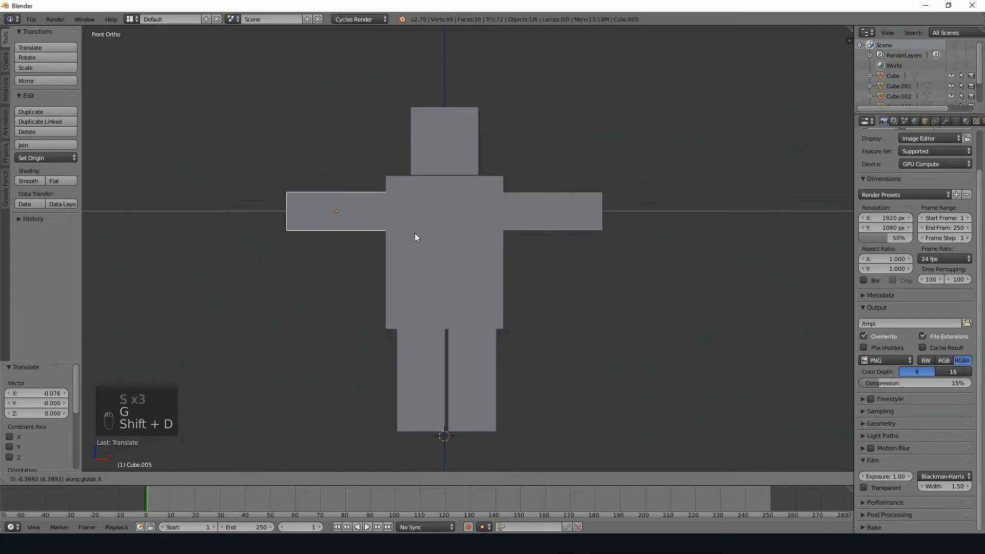
pyautogui.click(414, 233)
pyautogui.moveTo(434, 224); pyautogui.dragTo(497, 244, button='middle')
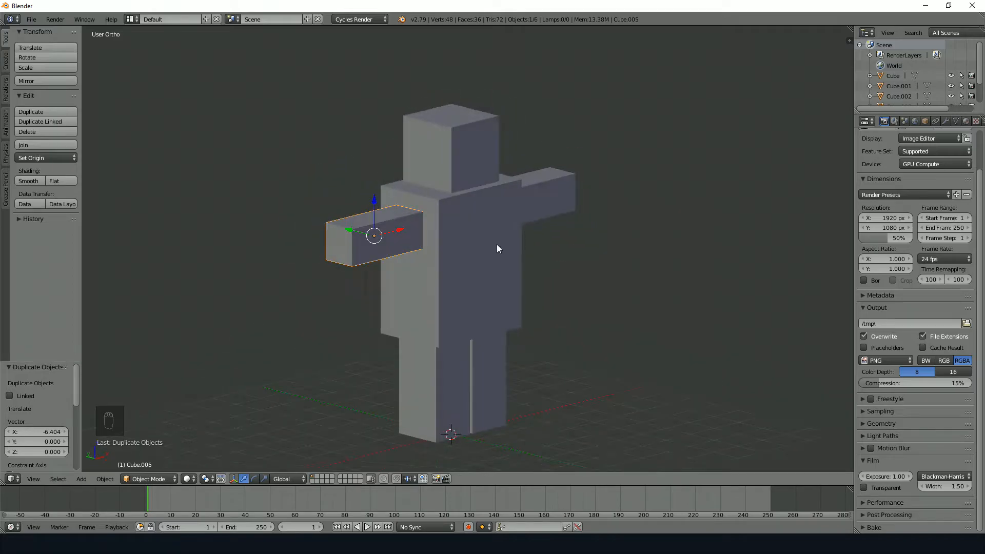
pyautogui.press('KP_1')
pyautogui.press('a')
pyautogui.press('a')
pyautogui.press('a')
pyautogui.press('a')
pyautogui.rightClick(486, 149)
pyautogui.rightClick(452, 231)
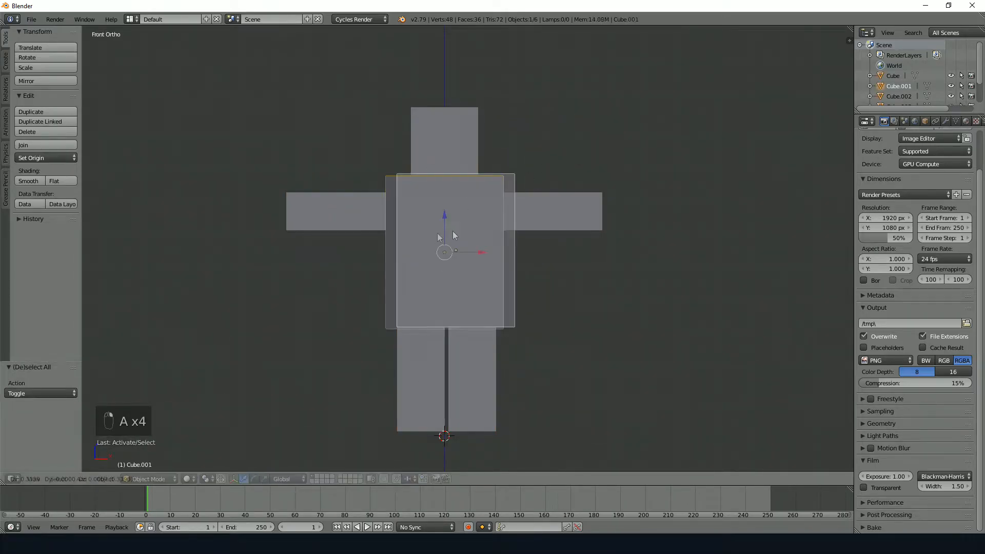
pyautogui.rightClick(550, 197)
pyautogui.hotkey('shift', 'c')
pyautogui.press('a')
pyautogui.press('a')
pyautogui.press('a')
pyautogui.press('Tab')
pyautogui.press('Tab')
# Deselect all body parts and add a single-bone armature at the base of the figure.
pyautogui.hotkey('shift', 'a')
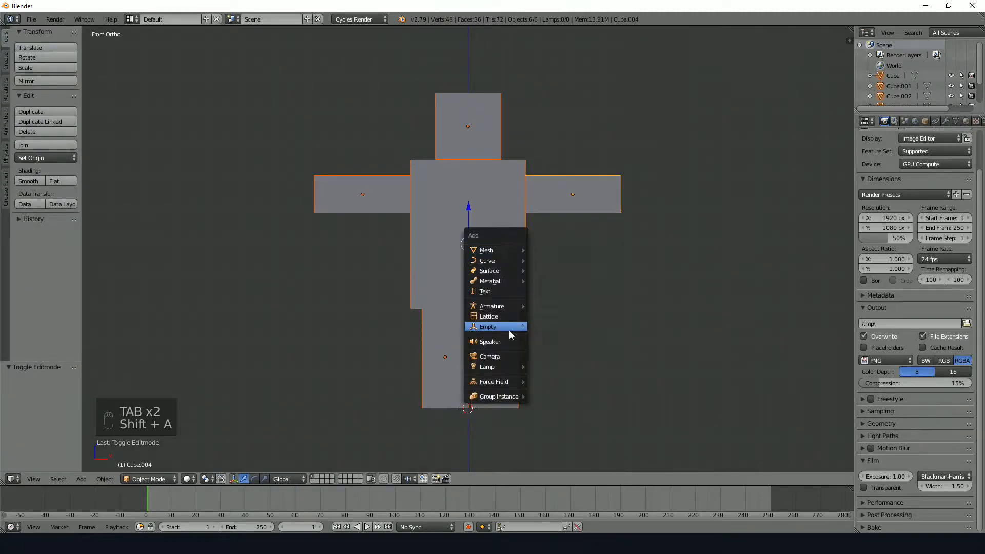
pyautogui.press('a')
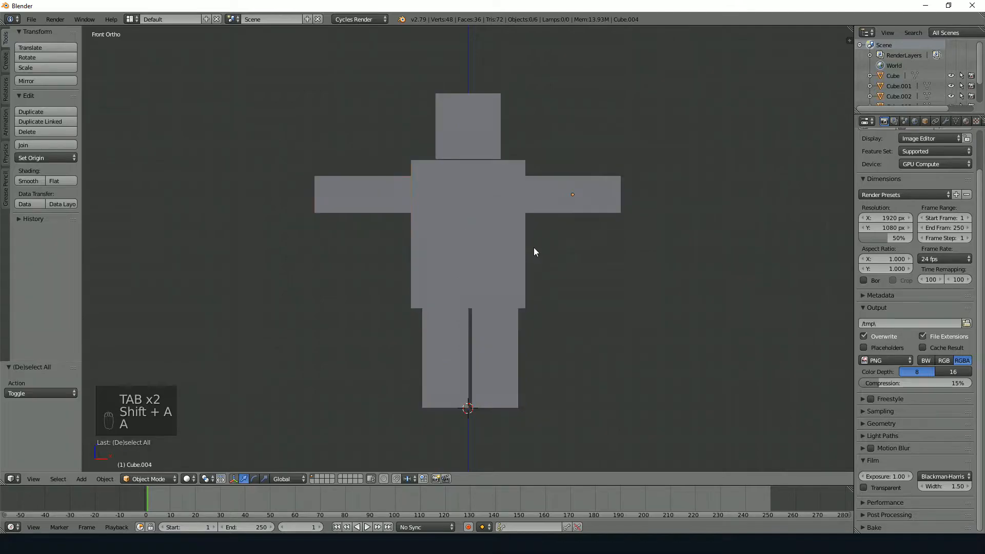
pyautogui.hotkey('shift', 'a')
pyautogui.moveTo(534, 304)
pyautogui.click(595, 304)
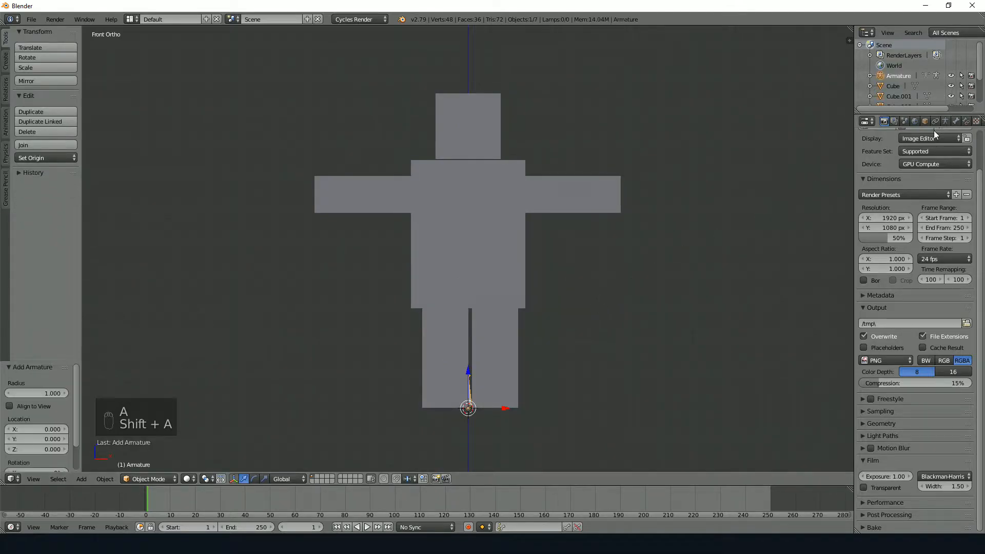
# Raise the armature about 4.49 units along Z and enable its X-Ray display.
pyautogui.click(945, 121)
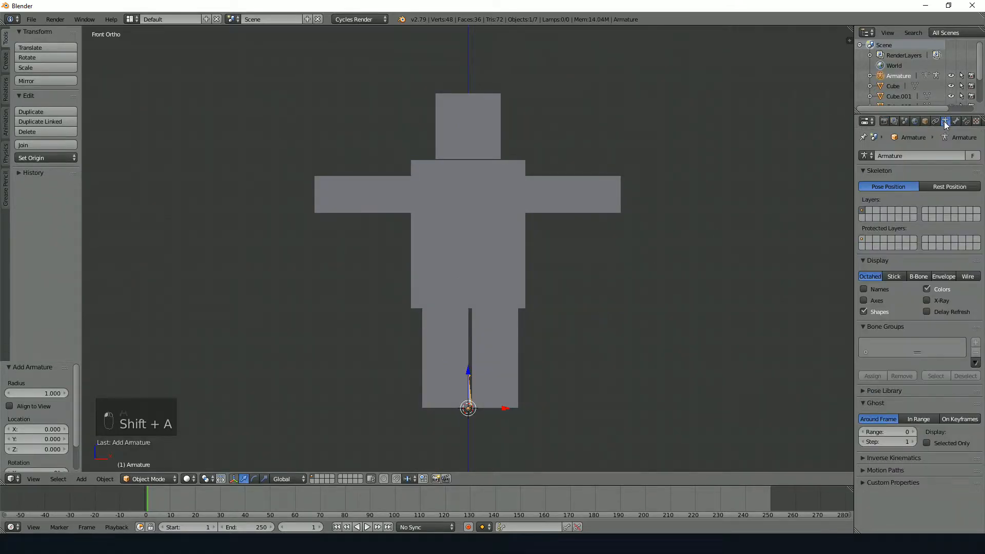
pyautogui.press('g')
pyautogui.press('z')
pyautogui.click(493, 241)
pyautogui.click(930, 302)
pyautogui.click(929, 301)
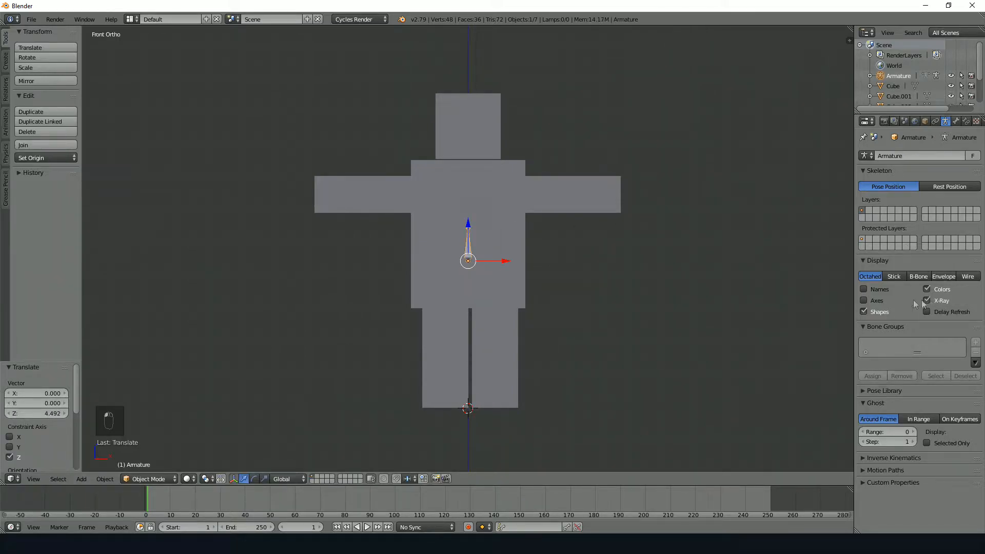
# Move the armature back down along Z to the figure's feet.
pyautogui.press('g')
pyautogui.rightClick(506, 400)
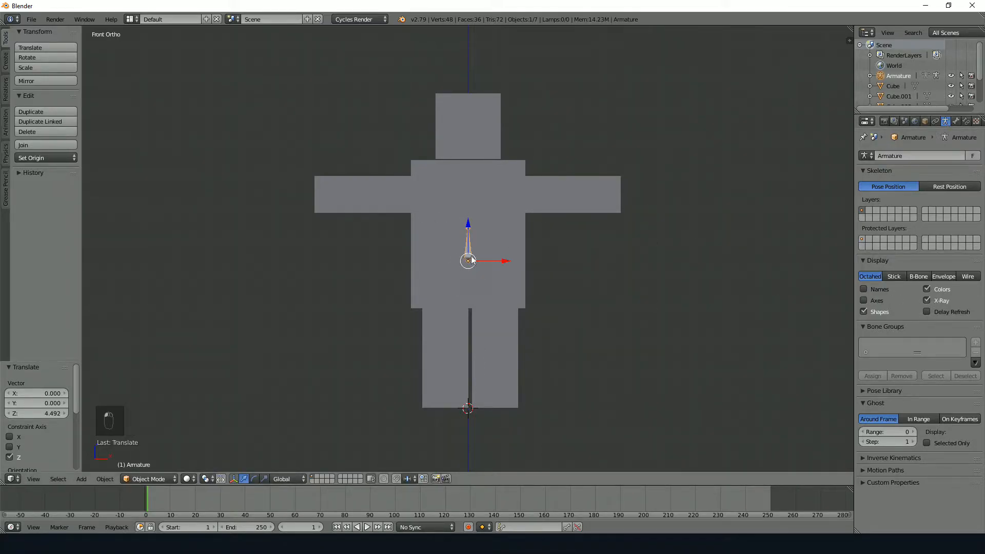
pyautogui.moveTo(471, 237); pyautogui.dragTo(471, 385)
# Raise the bone in Edit Mode about 3 units along Z so its root sits at the bottom of the torso.
pyautogui.press('`')
pyautogui.press('Tab')
pyautogui.rightClick(466, 391)
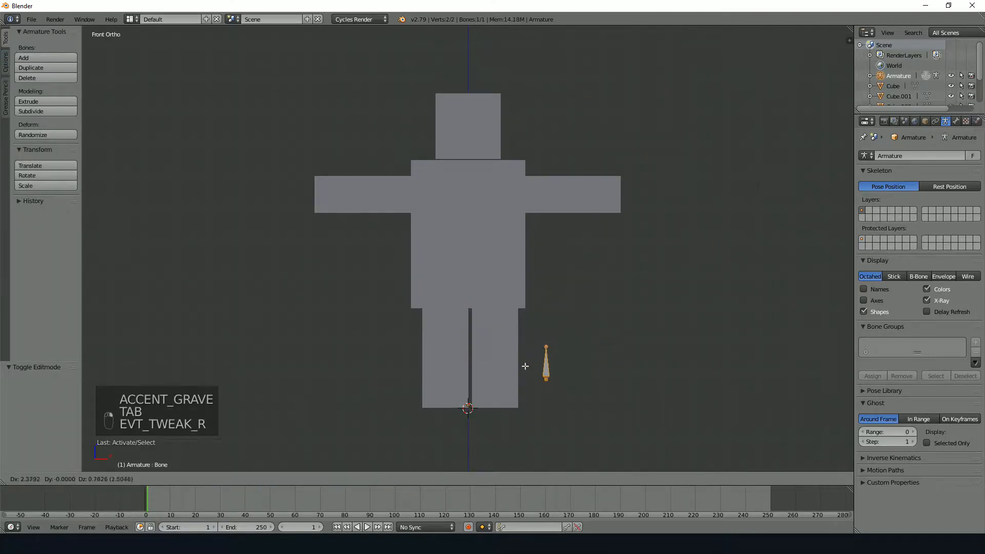
pyautogui.moveTo(473, 359); pyautogui.dragTo(469, 256)
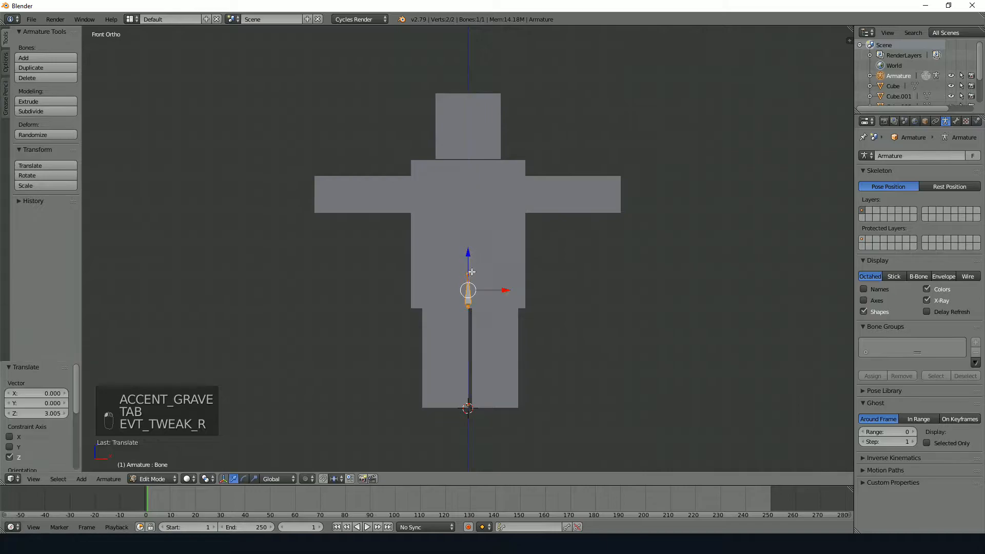
pyautogui.moveTo(467, 270); pyautogui.dragTo(418, 154, button='right')
pyautogui.rightClick(493, 167)
pyautogui.moveTo(470, 308); pyautogui.dragTo(466, 400, button='right')
pyautogui.rightClick(469, 359)
pyautogui.moveTo(469, 291); pyautogui.dragTo(639, 383, button='right')
pyautogui.press('s')
pyautogui.press('r')
pyautogui.rightClick(539, 302)
pyautogui.press('g')
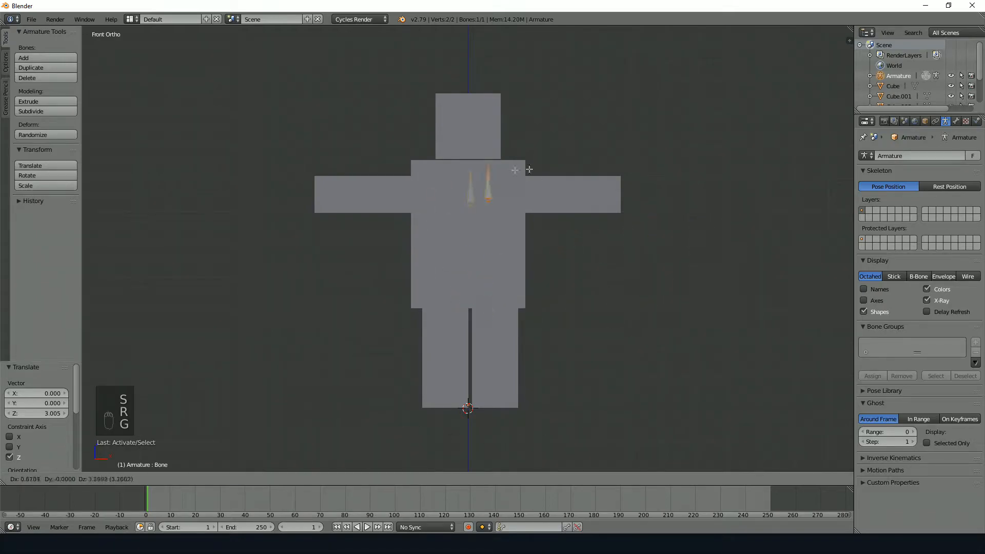
pyautogui.rightClick(488, 290)
pyautogui.rightClick(467, 297)
# Extend the bone's tip to the top of the torso and extrude a head bone about 2 units up along Z.
pyautogui.rightClick(469, 273)
pyautogui.moveTo(468, 249); pyautogui.dragTo(469, 138)
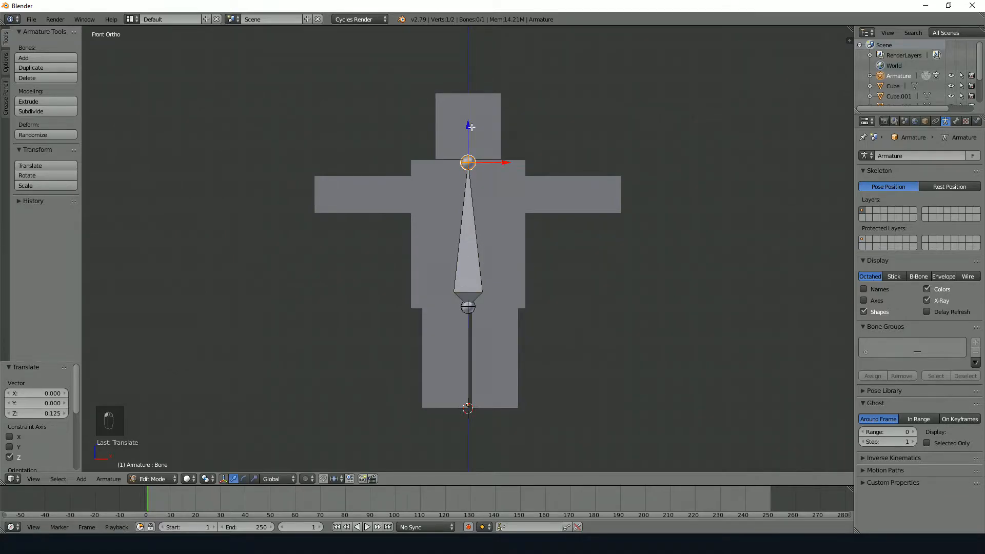
pyautogui.press('e')
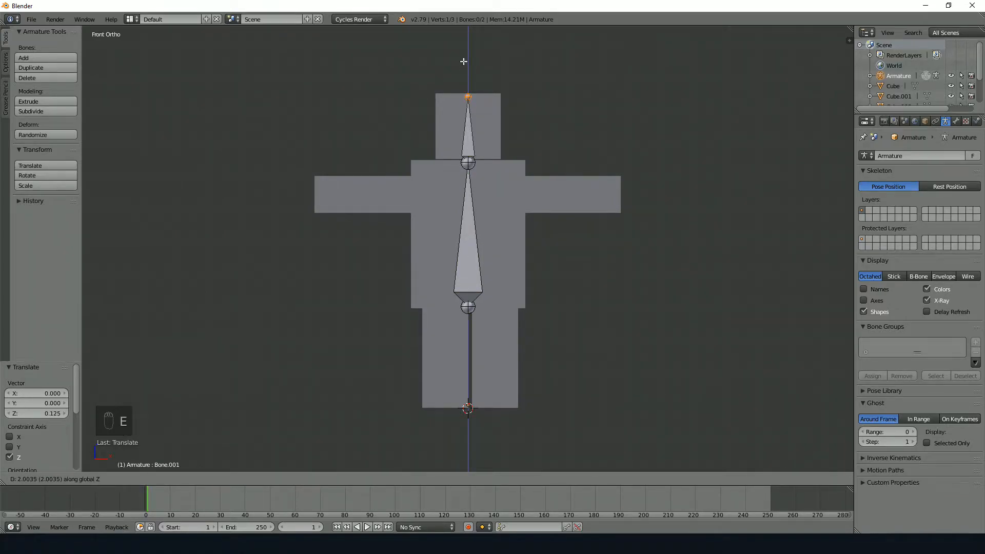
pyautogui.click(463, 61)
# Add a separate bone and fit it lengthwise inside the arm on the positive X side.
pyautogui.hotkey('shift', 'a')
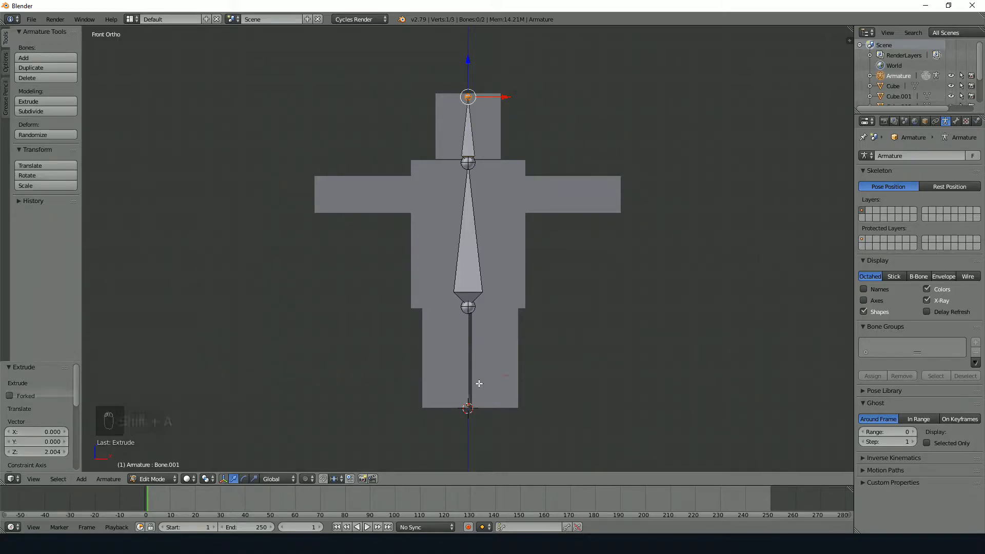
pyautogui.moveTo(470, 369); pyautogui.dragTo(616, 193, button='right')
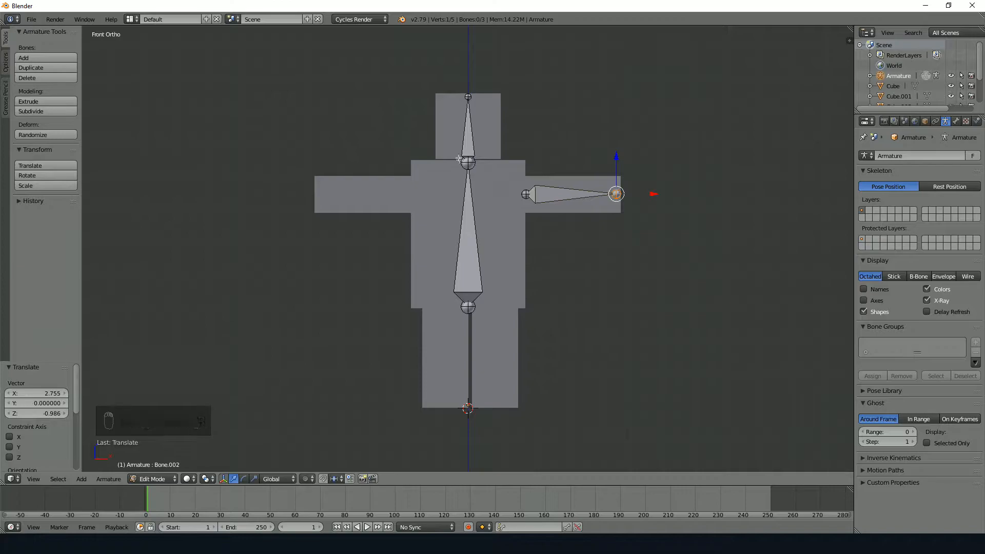
pyautogui.rightClick(467, 163)
pyautogui.press('e')
pyautogui.click(406, 194)
pyautogui.press('e')
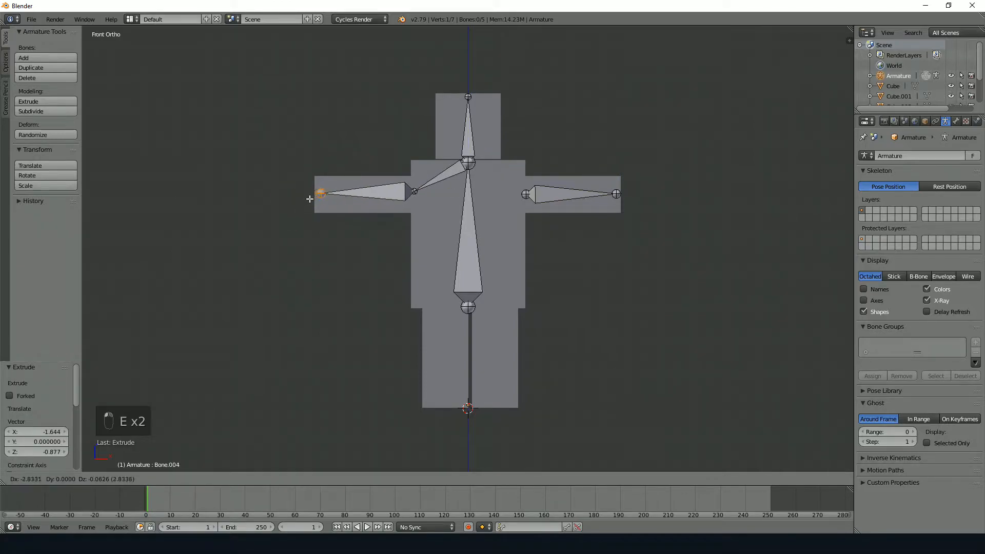
pyautogui.click(319, 193)
pyautogui.rightClick(415, 191)
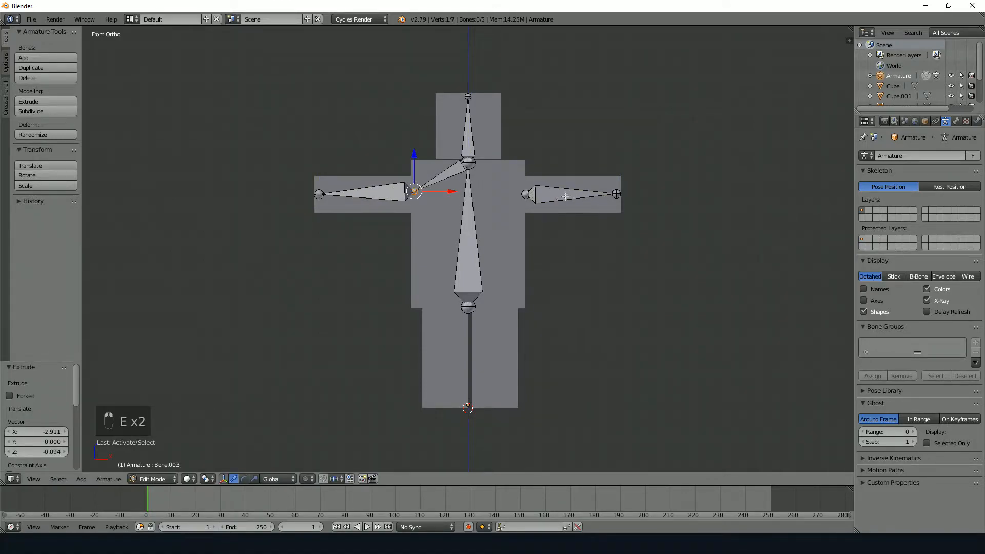
pyautogui.hotkey('ctrl', 'z')
pyautogui.hotkey('ctrl', 'z')
pyautogui.hotkey('ctrl', 'z')
pyautogui.hotkey('ctrl', 'z')
# Add another separate bone and fit it from shoulder to hand inside the arm on the negative X side.
pyautogui.hotkey('shift', 'a')
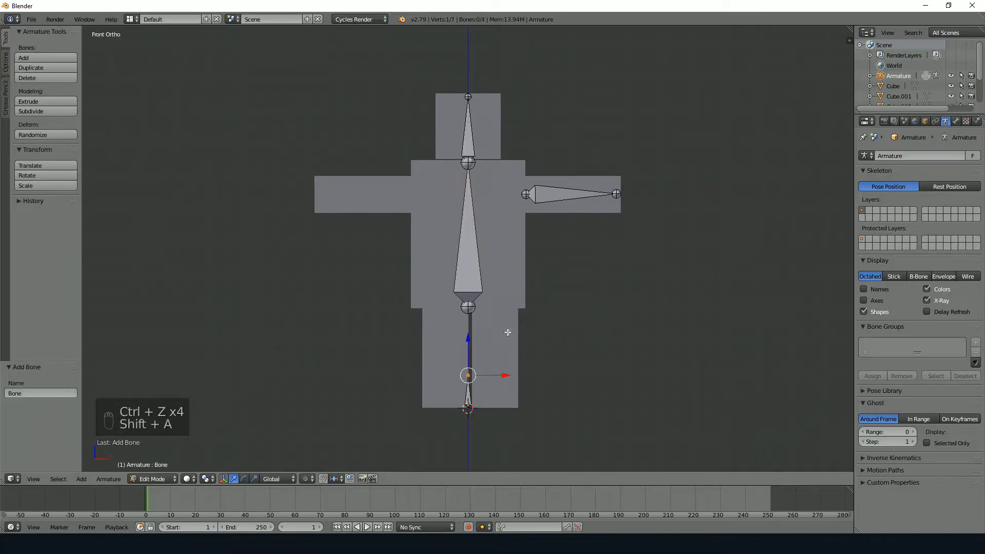
pyautogui.moveTo(469, 390); pyautogui.dragTo(318, 194, button='right')
# Add a bone in the positive X leg, rooted at the hip with its tip moved about 3.77 units down on Z.
pyautogui.rightClick(467, 308)
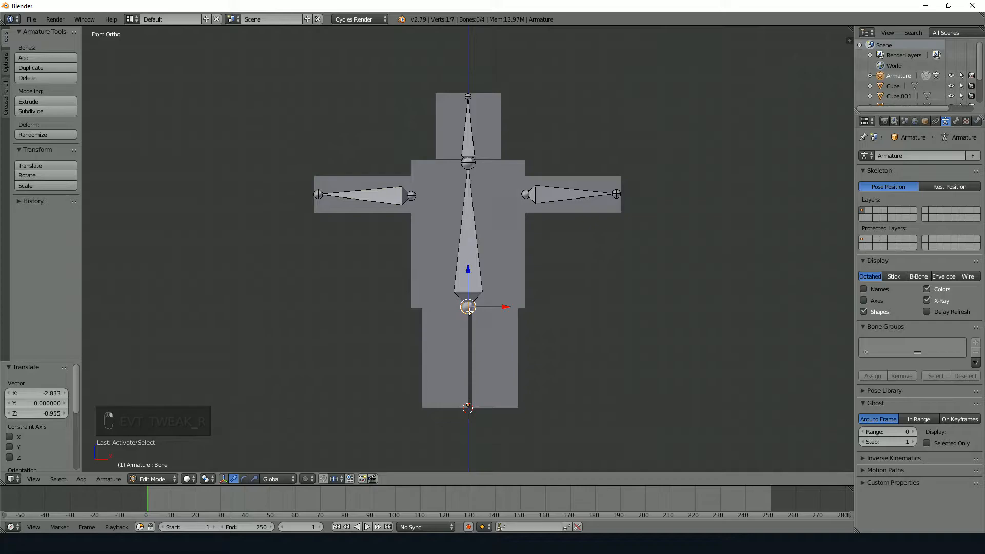
pyautogui.hotkey('shift', 'a')
pyautogui.moveTo(471, 390); pyautogui.dragTo(494, 279, button='right')
pyautogui.moveTo(494, 239); pyautogui.dragTo(498, 358)
# Duplicate the leg bone about 1.53 units along negative X into the other leg.
pyautogui.rightClick(497, 358)
pyautogui.hotkey('shift', 'd')
pyautogui.press('x')
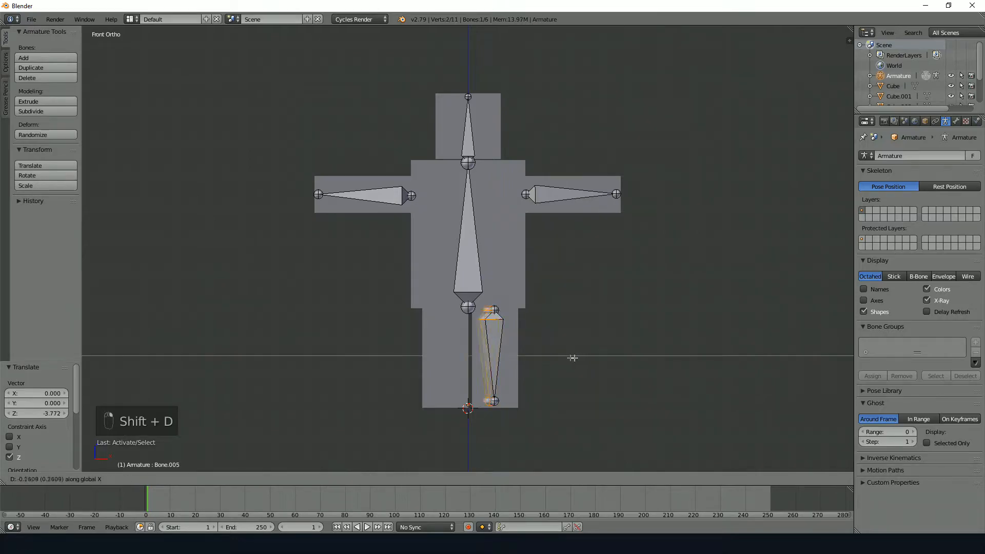
pyautogui.click(533, 353)
pyautogui.moveTo(541, 268); pyautogui.dragTo(368, 269, button='middle')
pyautogui.press('KP_1')
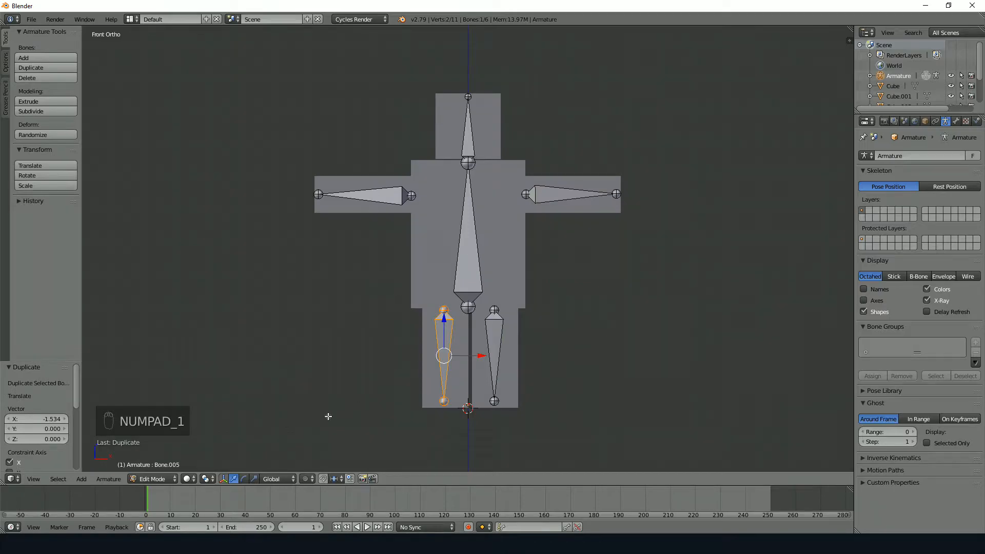
# Leave armature editing, select the head, torso, arm and leg cubes, and join them into one mesh object.
pyautogui.press('Tab')
pyautogui.rightClick(460, 251)
pyautogui.rightClick(460, 251)
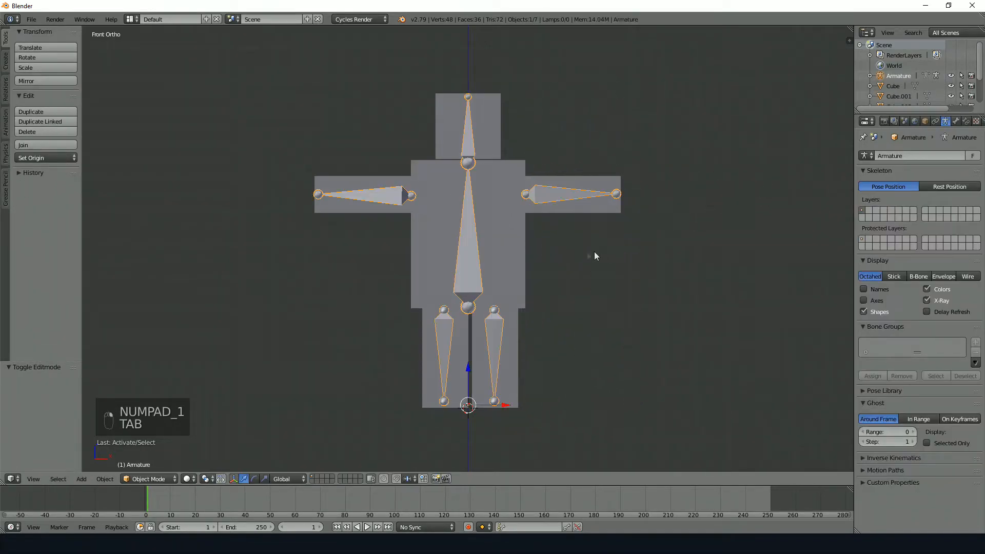
pyautogui.moveTo(498, 245); pyautogui.dragTo(667, 262, button='right')
pyautogui.rightClick(573, 228)
pyautogui.rightClick(528, 205)
pyautogui.keyDown('shift'); pyautogui.rightClick(441, 154); pyautogui.keyUp('shift')
pyautogui.keyDown('shift'); pyautogui.rightClick(359, 202); pyautogui.keyUp('shift')
pyautogui.keyDown('shift'); pyautogui.rightClick(438, 359); pyautogui.keyUp('shift')
pyautogui.keyDown('shift'); pyautogui.rightClick(482, 378); pyautogui.keyUp('shift')
pyautogui.keyDown('shift'); pyautogui.rightClick(490, 259); pyautogui.keyUp('shift')
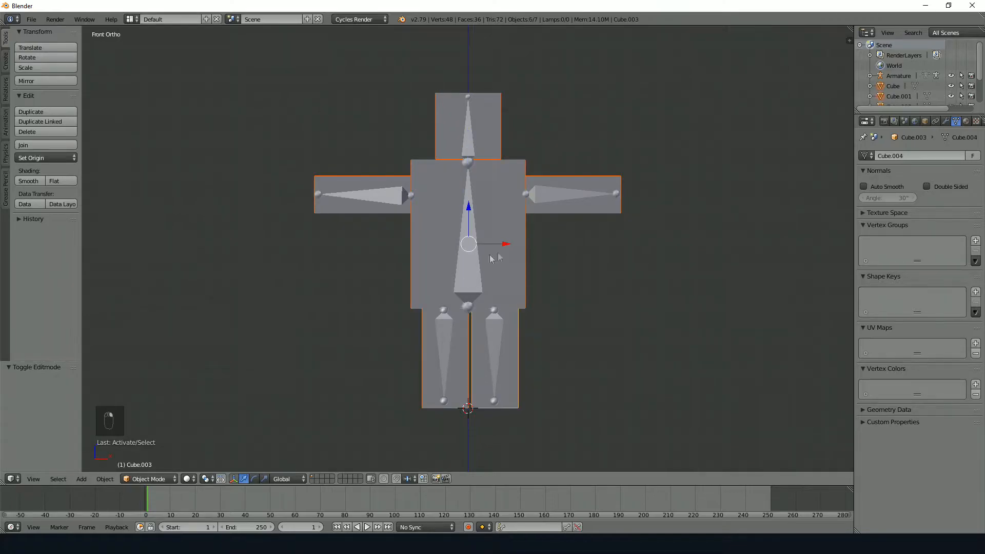
pyautogui.click(34, 145)
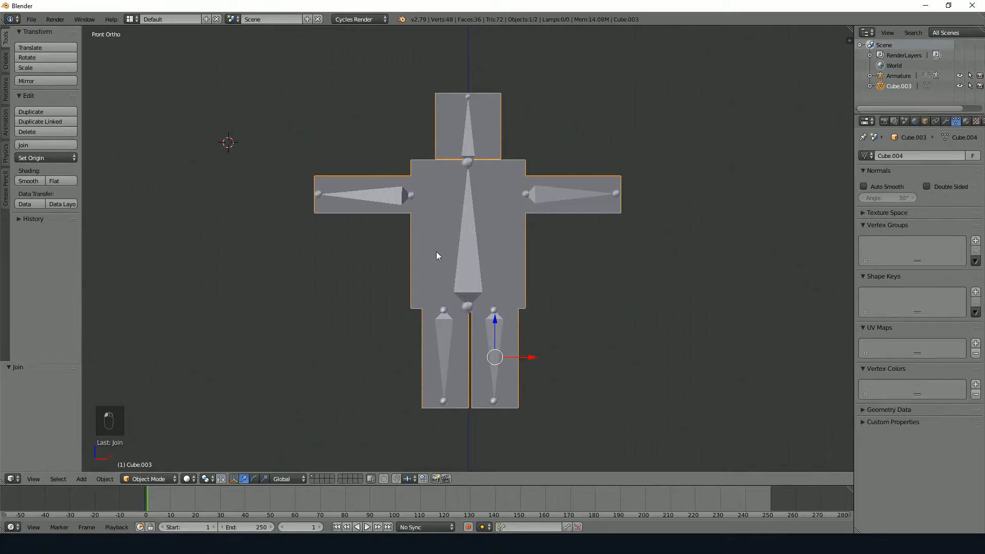
pyautogui.hotkey('ctrl', 'z')
pyautogui.hotkey('ctrl', 'j')
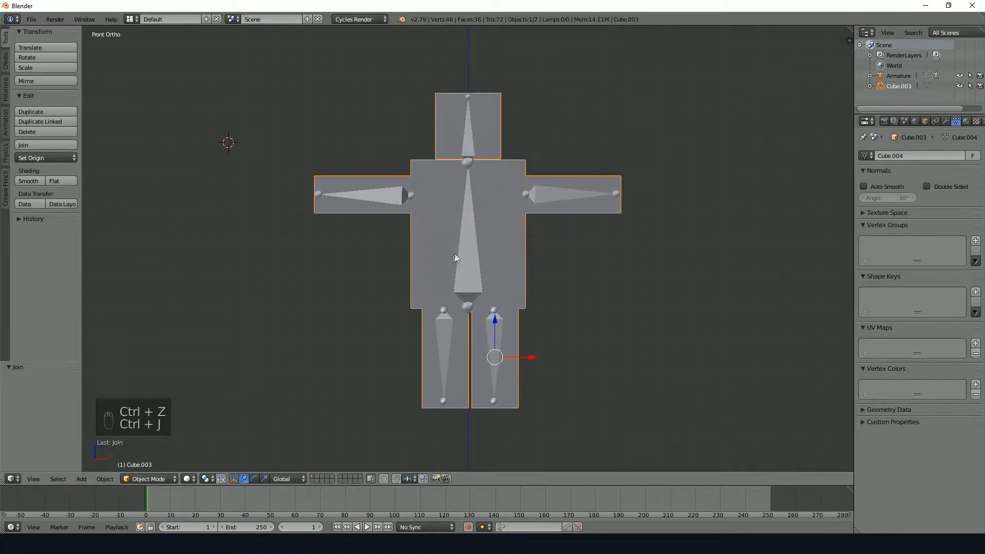
# Test-move the joined body mesh to check that all its parts follow, cancelling each move.
pyautogui.moveTo(477, 263); pyautogui.dragTo(624, 257, button='right')
pyautogui.rightClick(625, 257)
pyautogui.moveTo(515, 256); pyautogui.dragTo(583, 265, button='right')
pyautogui.rightClick(584, 266)
pyautogui.moveTo(467, 248); pyautogui.dragTo(691, 263, button='right')
pyautogui.rightClick(691, 264)
pyautogui.moveTo(501, 239); pyautogui.dragTo(651, 251, button='right')
pyautogui.rightClick(650, 251)
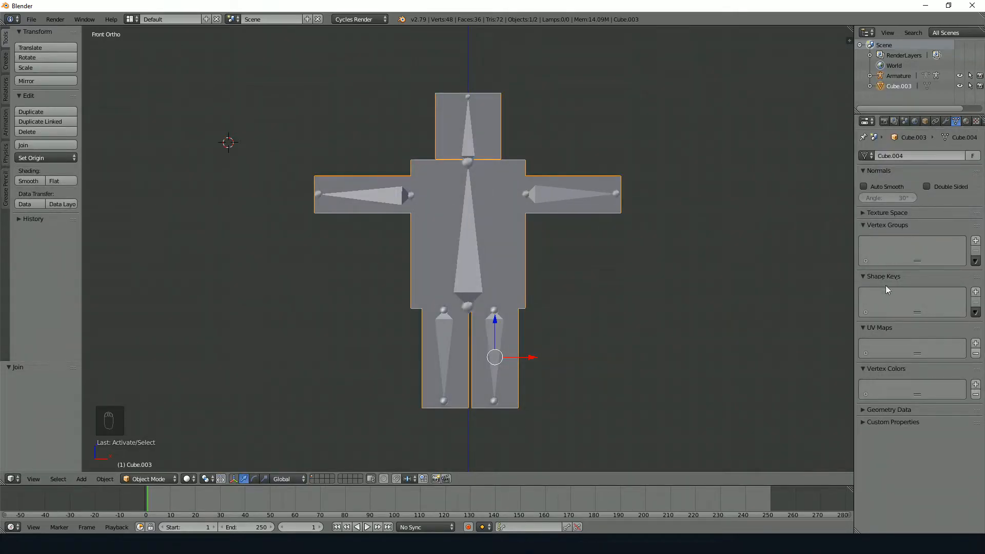
# Enlarge the vertex group list and parent the body mesh to the armature with automatic weights.
pyautogui.moveTo(918, 258); pyautogui.dragTo(917, 300)
pyautogui.rightClick(461, 271)
pyautogui.rightClick(503, 269)
pyautogui.keyDown('shift'); pyautogui.rightClick(474, 265); pyautogui.keyUp('shift')
pyautogui.hotkey('ctrl', 'p')
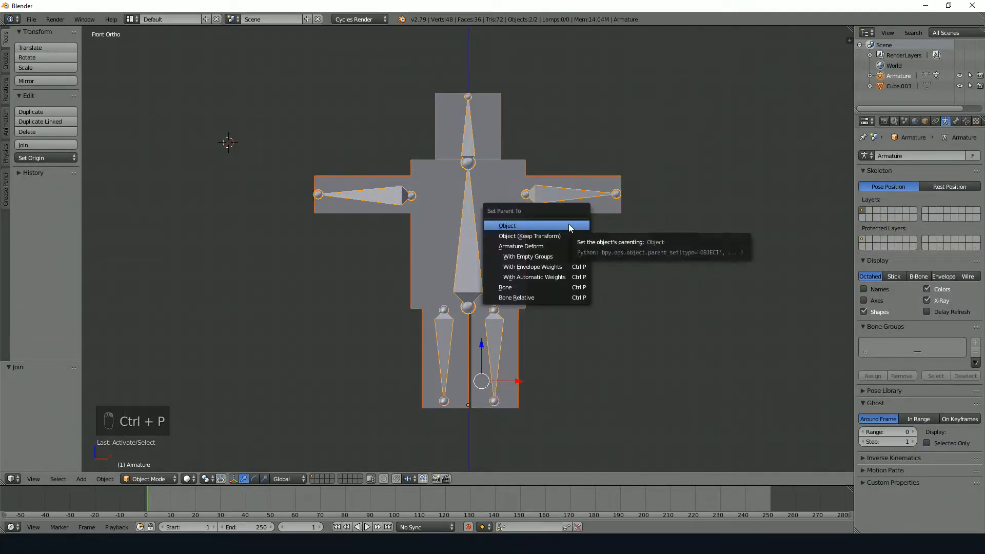
pyautogui.click(545, 277)
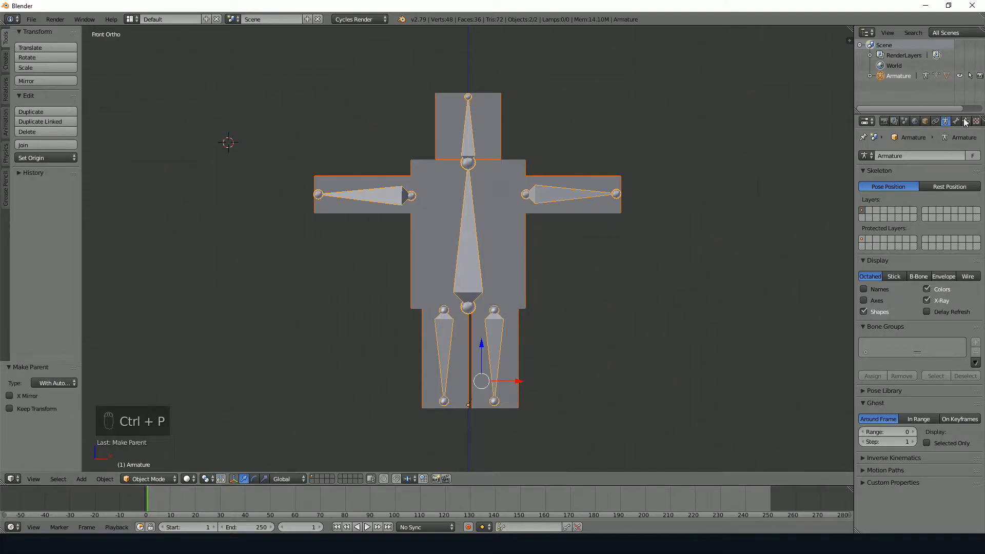
# Select the body mesh's Bone.001 vertex group vertices in Edit Mode and inspect which body part they cover.
pyautogui.rightClick(554, 208)
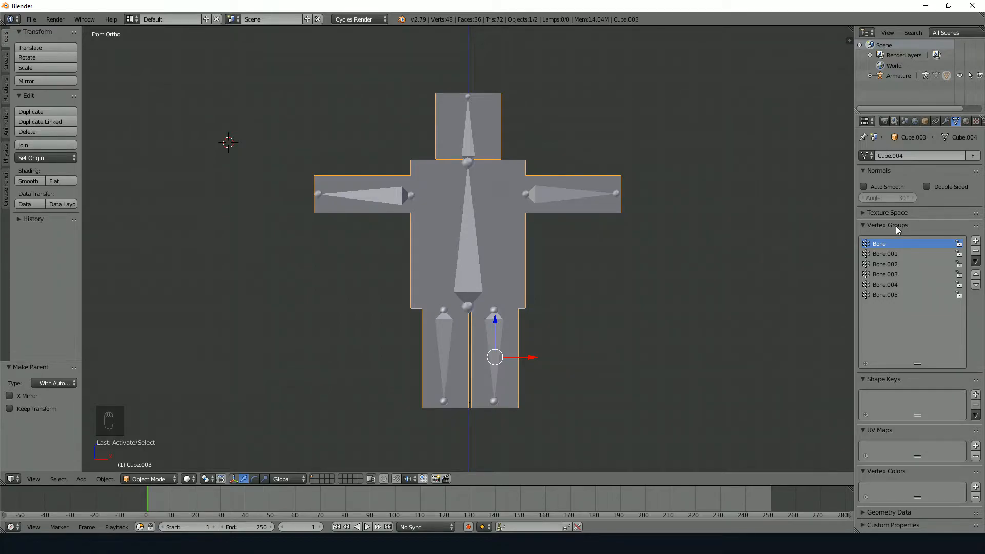
pyautogui.moveTo(507, 213); pyautogui.dragTo(604, 224, button='right')
pyautogui.rightClick(605, 224)
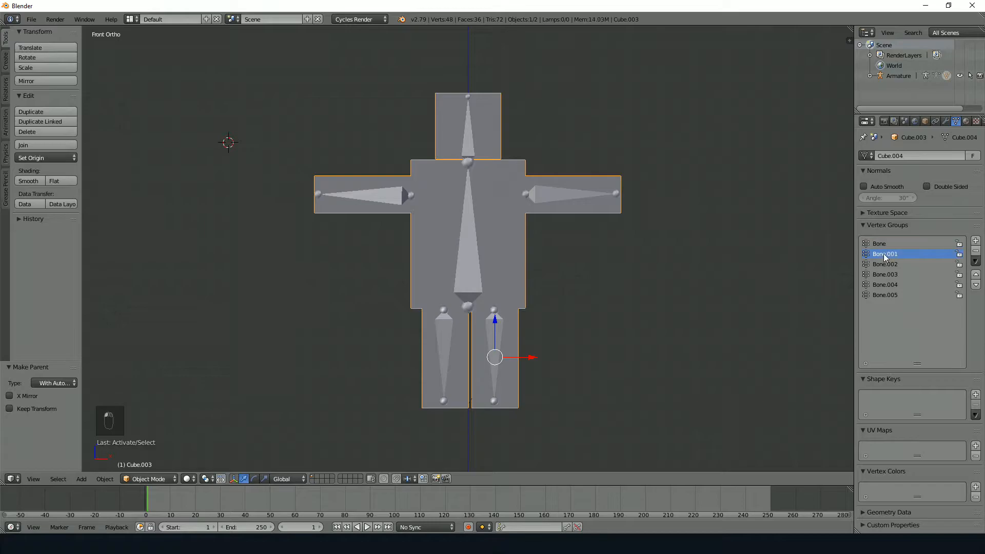
pyautogui.press('Tab')
pyautogui.press('a')
pyautogui.press('a')
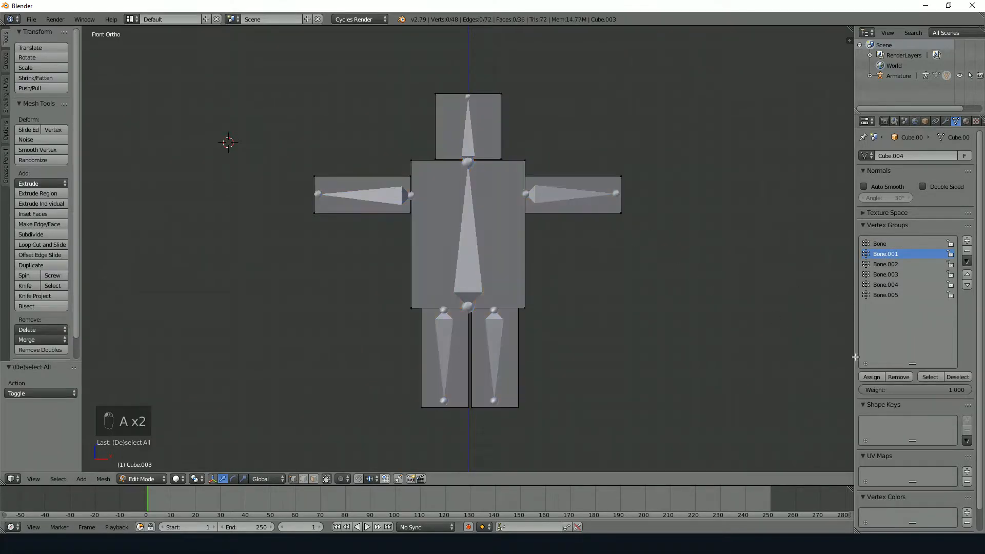
pyautogui.click(930, 377)
pyautogui.moveTo(504, 136); pyautogui.dragTo(554, 121, button='middle')
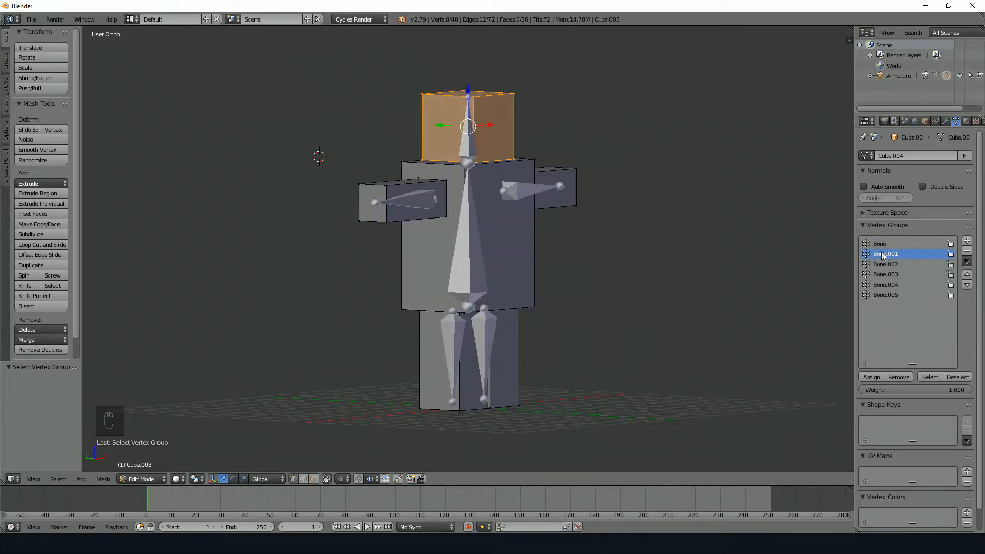
# Select the armature's head bone in Edit Mode and return to the front view in Object Mode.
pyautogui.press('Tab')
pyautogui.rightClick(467, 140)
pyautogui.click(154, 479)
pyautogui.click(160, 454)
pyautogui.rightClick(465, 149)
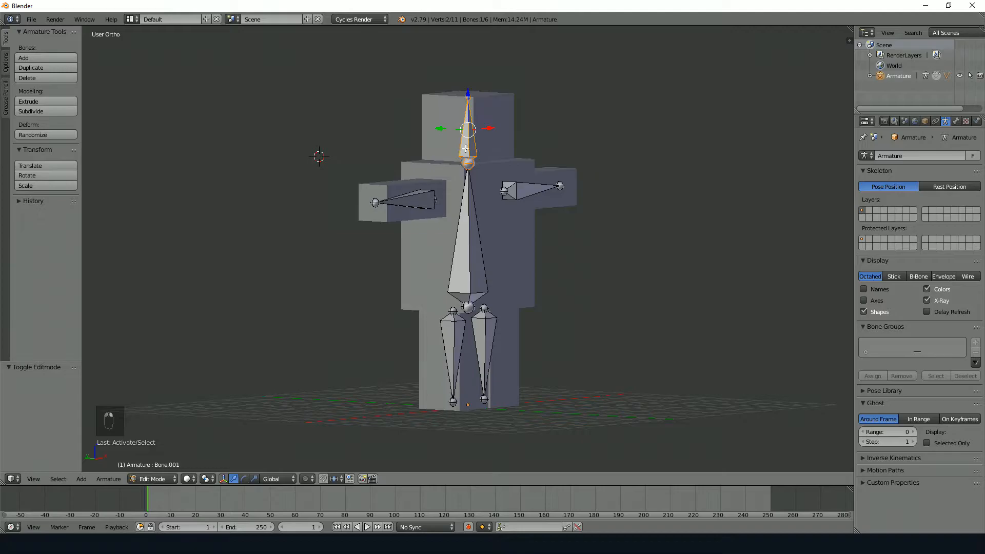
pyautogui.press('KP_1')
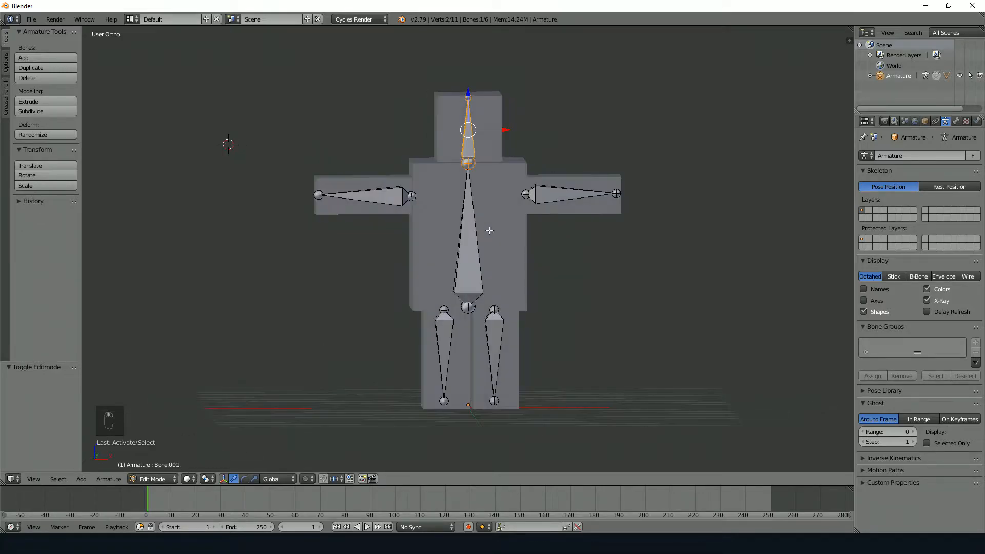
pyautogui.press('Tab')
# Undo the recent changes back to before the mesh was parented to the armature.
pyautogui.hotkey('ctrl', 'z')
pyautogui.hotkey('ctrl', 'z')
pyautogui.hotkey('ctrl', 'z')
pyautogui.hotkey('ctrl', 'z')
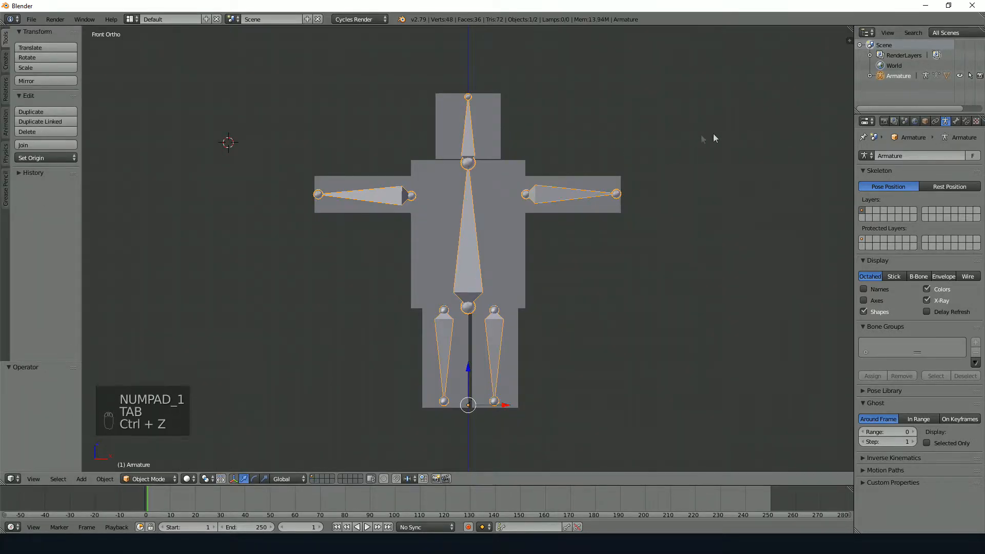
pyautogui.hotkey('ctrl', 'z')
pyautogui.hotkey('ctrl', 'z')
pyautogui.hotkey('ctrl', 'z')
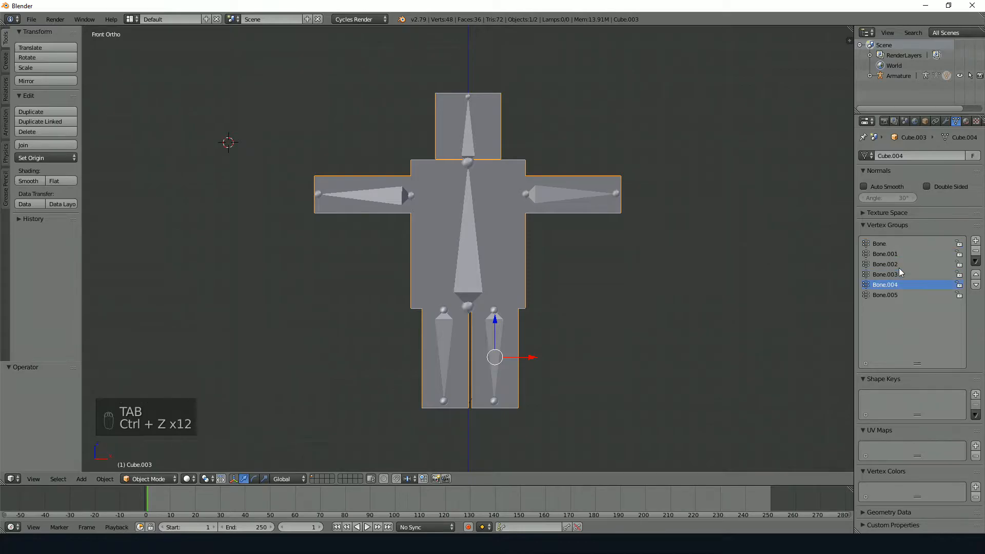
pyautogui.hotkey('ctrl', 'z')
pyautogui.hotkey('ctrl', 'z')
pyautogui.hotkey('ctrl', 'z')
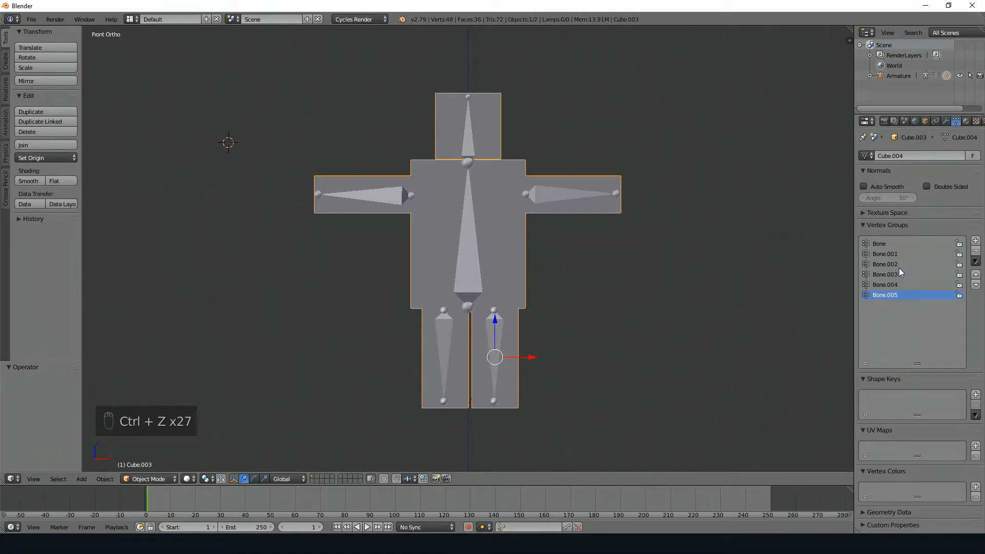
pyautogui.hotkey('ctrl', 'z')
pyautogui.hotkey('ctrl', 'z')
pyautogui.hotkey('ctrl', 'z')
pyautogui.hotkey('ctrl', 'z')
pyautogui.hotkey('ctrl', 'z')
pyautogui.hotkey('ctrl', 'z')
pyautogui.hotkey('ctrl', 'z')
pyautogui.hotkey('ctrl', 'z')
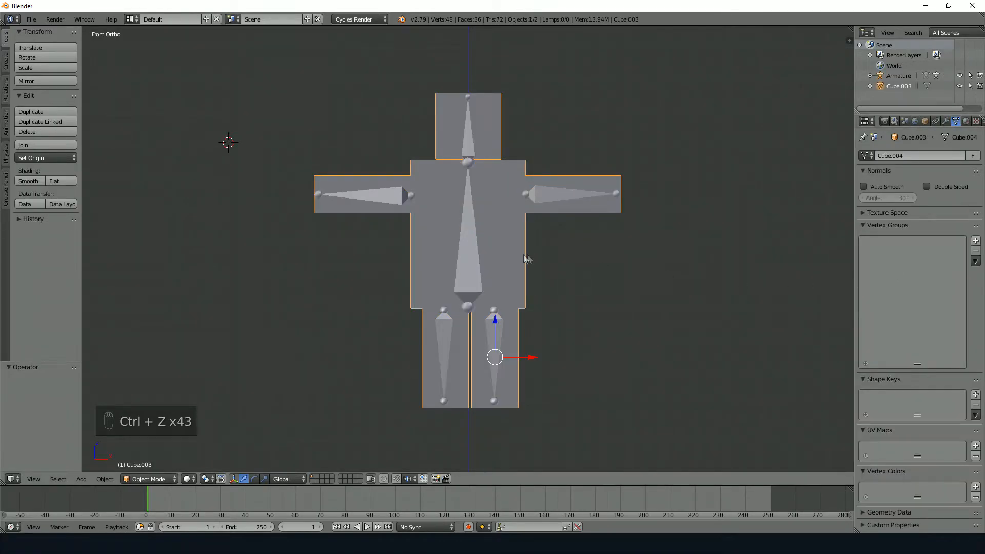
# Select the head bone in the armature's Edit Mode and rename it as Head.
pyautogui.press('Tab')
pyautogui.press('Tab')
pyautogui.press('Tab')
pyautogui.rightClick(467, 152)
pyautogui.press('Tab')
pyautogui.rightClick(468, 144)
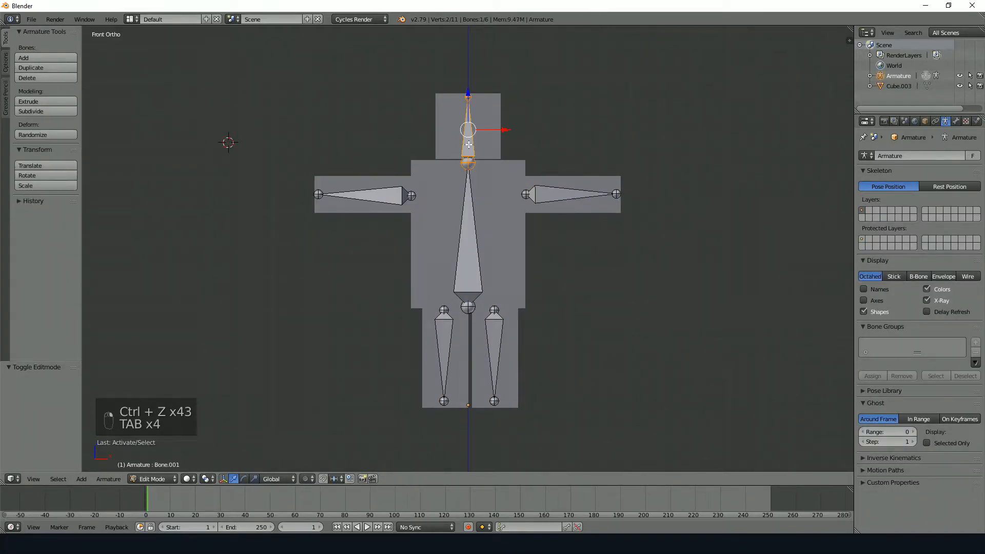
pyautogui.click(848, 42)
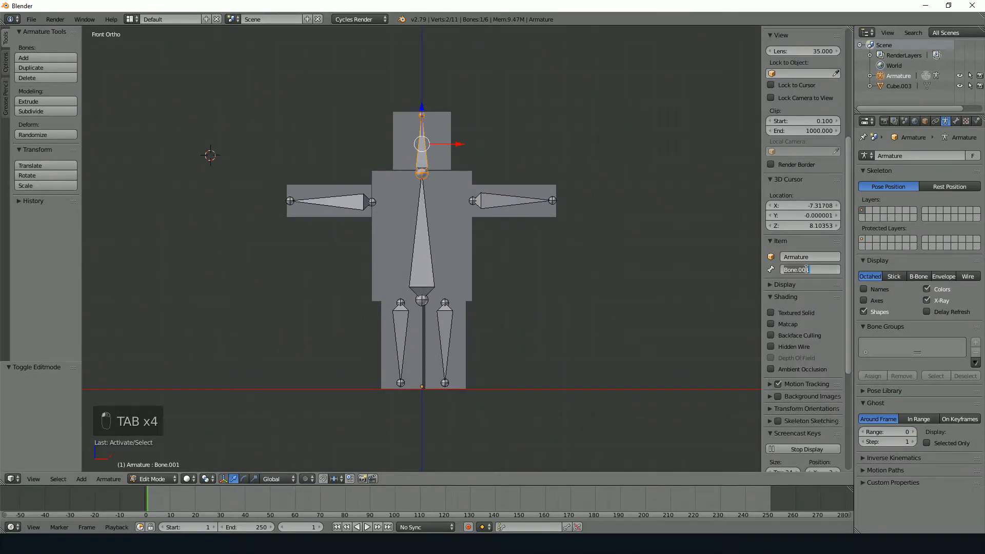
pyautogui.press('Return')
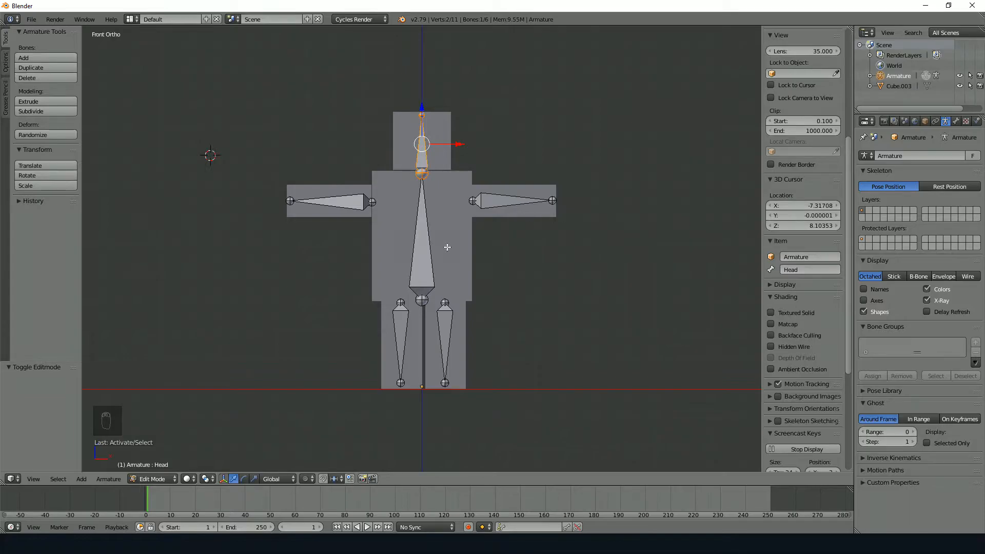
# Parent the body mesh to the armature with automatic weights.
pyautogui.press('Tab')
pyautogui.rightClick(463, 248)
pyautogui.keyDown('shift'); pyautogui.rightClick(428, 252); pyautogui.keyUp('shift')
pyautogui.hotkey('ctrl', 'p')
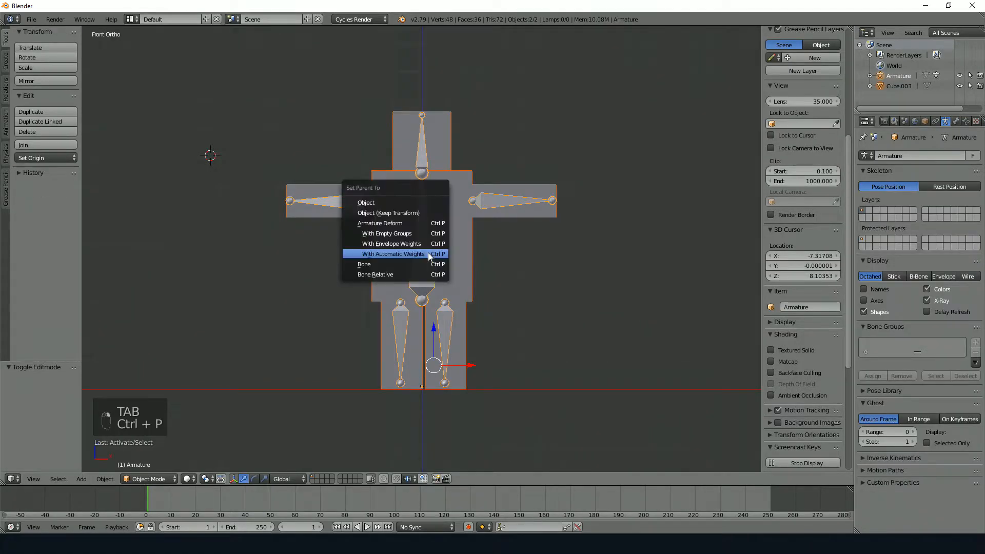
pyautogui.click(428, 252)
# Select the vertices of the body mesh's Head vertex group and test-move them, cancelling the move.
pyautogui.rightClick(455, 210)
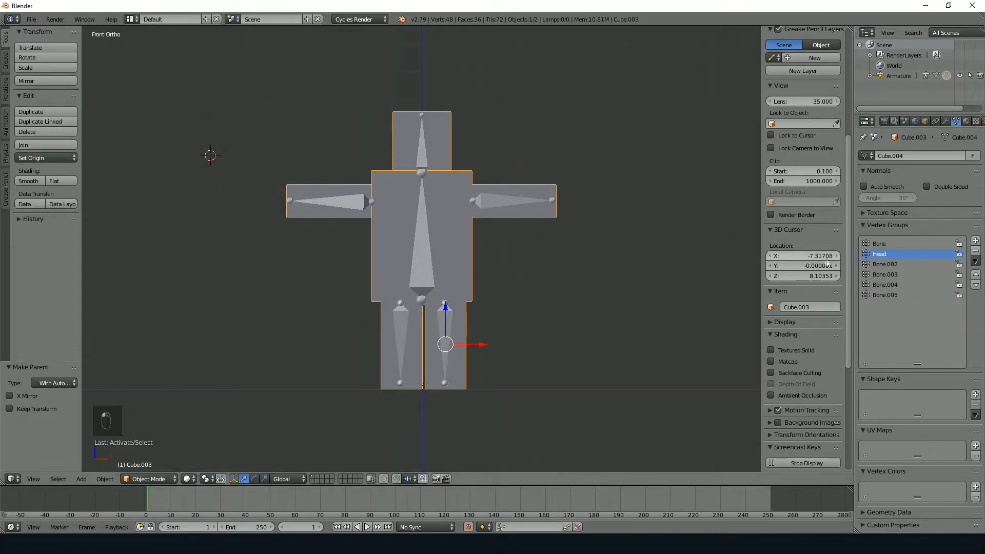
pyautogui.press('Tab')
pyautogui.press('Tab')
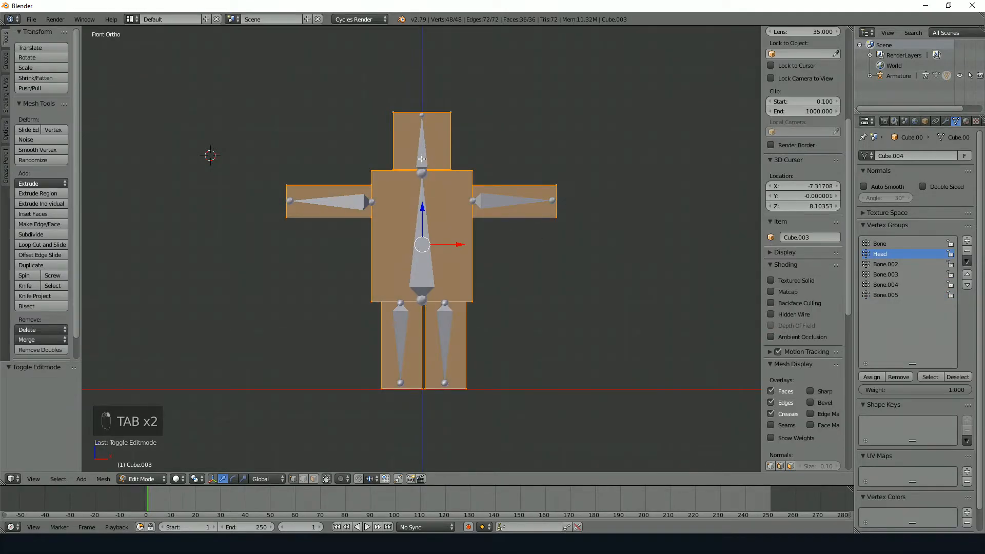
pyautogui.press('a')
pyautogui.press('a')
pyautogui.press('a')
pyautogui.click(930, 377)
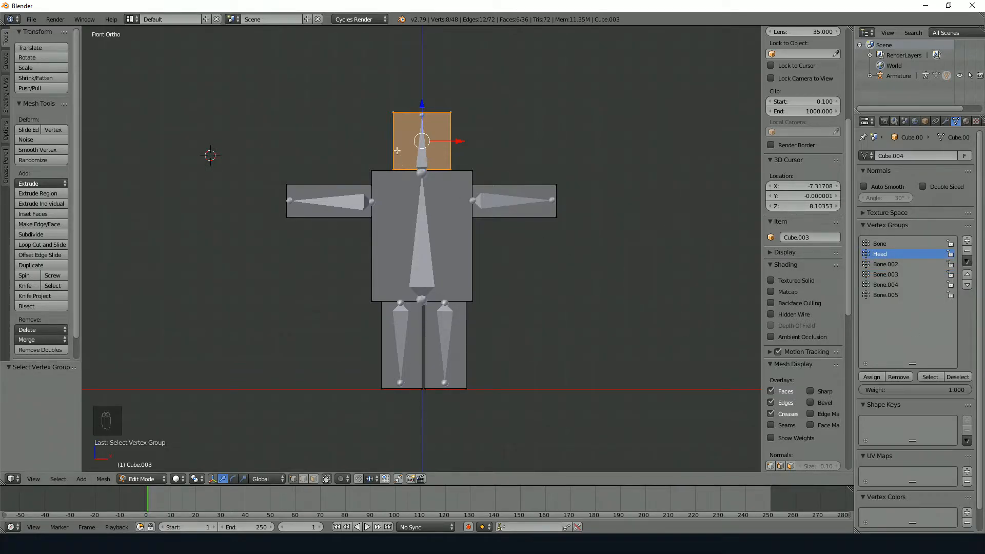
pyautogui.press('g')
pyautogui.rightClick(609, 125)
# Switch the armature to Pose Mode and try rotating the head bone.
pyautogui.press('Tab')
pyautogui.moveTo(421, 144); pyautogui.dragTo(501, 146, button='right')
pyautogui.rightClick(501, 147)
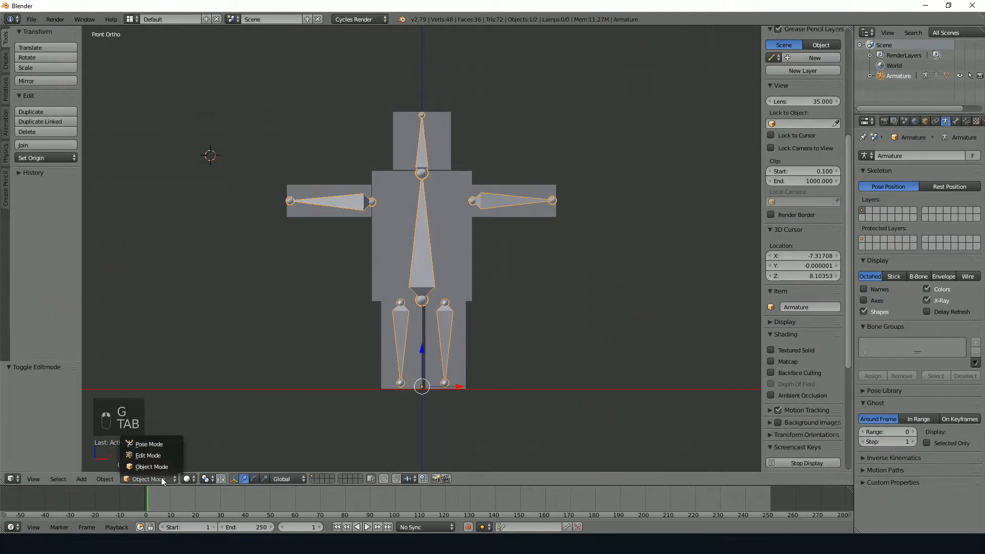
pyautogui.click(163, 444)
pyautogui.rightClick(442, 156)
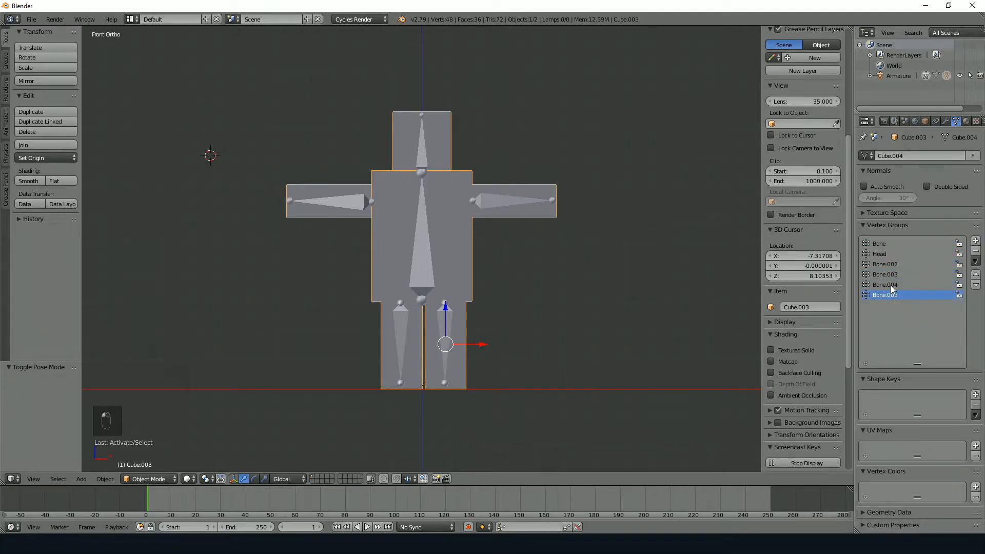
pyautogui.rightClick(454, 148)
pyautogui.press('r')
pyautogui.rightClick(439, 184)
# Test-move the arm and torso bones in Pose Mode to see how the mesh deforms, cancelling each move.
pyautogui.rightClick(485, 198)
pyautogui.moveTo(547, 200); pyautogui.dragTo(554, 255, button='right')
pyautogui.moveTo(451, 208); pyautogui.dragTo(418, 219, button='right')
pyautogui.press('g')
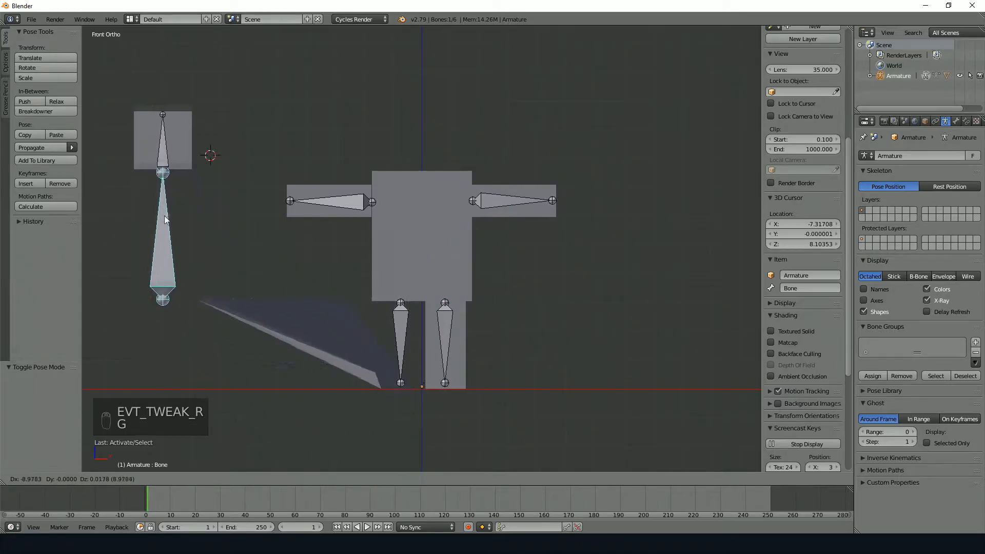
pyautogui.press('Escape')
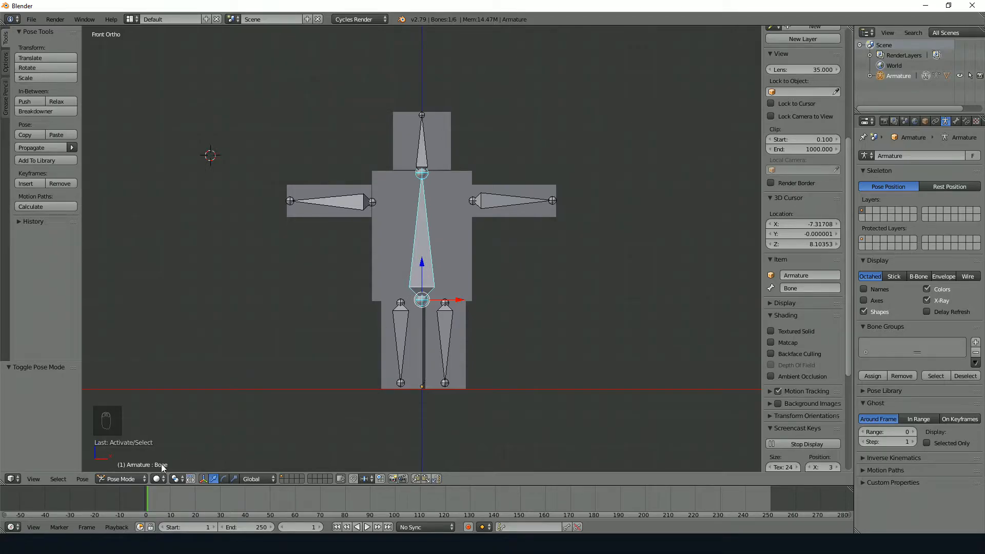
# Select the vertices of the body mesh's Bone vertex group and examine them from an angle and in wireframe.
pyautogui.rightClick(411, 376)
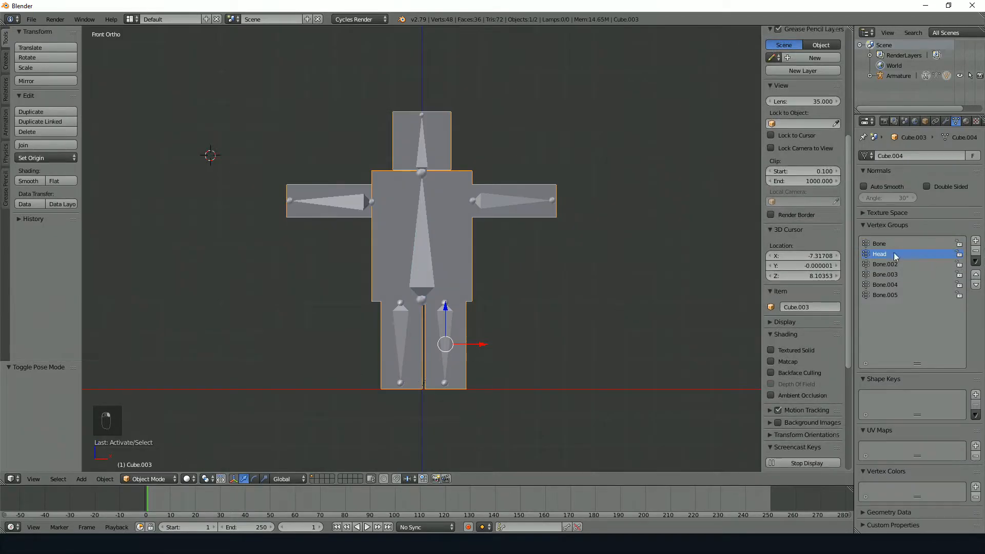
pyautogui.press('Tab')
pyautogui.press('a')
pyautogui.press('a')
pyautogui.click(929, 377)
pyautogui.moveTo(462, 278)
pyautogui.mouseDown(button='middle')
pyautogui.moveTo(523, 255)
pyautogui.moveTo(607, 255)
pyautogui.moveTo(530, 268)
pyautogui.moveTo(220, 173)
pyautogui.moveTo(213, 150)
pyautogui.mouseUp(button='middle')
pyautogui.press('z')
pyautogui.press('z')
pyautogui.press('KP_1')
pyautogui.press('Tab')
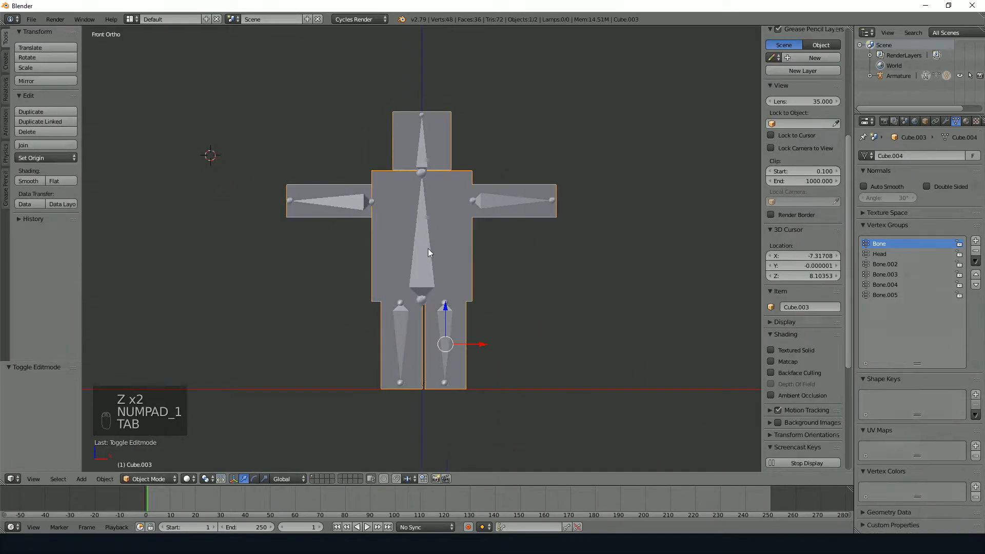
# Test-move the torso bone and reselect the body mesh in Object Mode, cancelling the moves.
pyautogui.rightClick(428, 249)
pyautogui.rightClick(409, 318)
pyautogui.moveTo(436, 272); pyautogui.dragTo(641, 328, button='right')
pyautogui.press('Escape')
pyautogui.hotkey('ctrl', 'Tab')
pyautogui.moveTo(453, 253); pyautogui.dragTo(536, 286, button='right')
pyautogui.rightClick(536, 286)
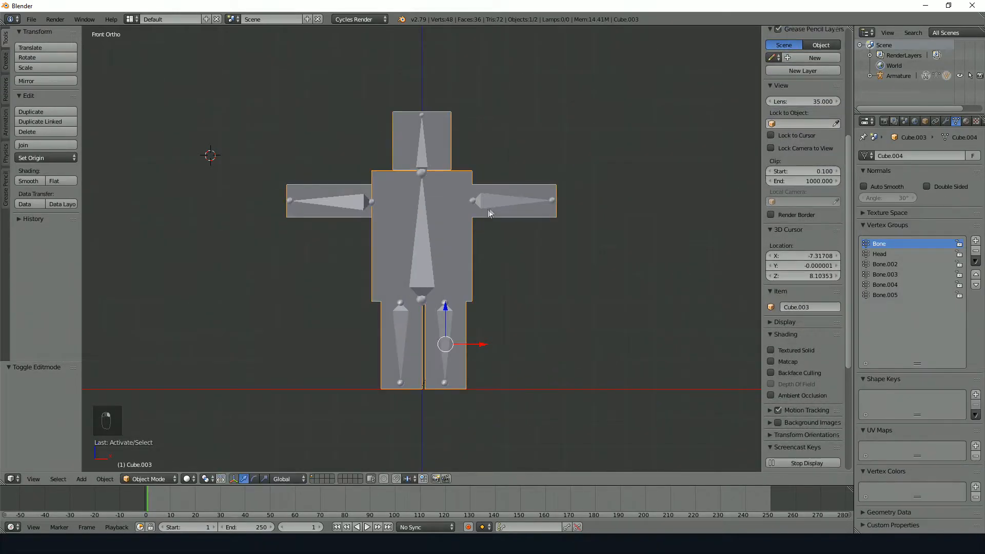
# Test-move the arm bone on the negative X side twice in Pose Mode, cancelling both moves.
pyautogui.hotkey('ctrl', 'Tab')
pyautogui.rightClick(502, 212)
pyautogui.rightClick(328, 202)
pyautogui.press('g')
pyautogui.rightClick(452, 339)
pyautogui.press('g')
pyautogui.rightClick(359, 336)
pyautogui.hotkey('ctrl', 'Tab')
pyautogui.moveTo(453, 255); pyautogui.dragTo(521, 277, button='right')
pyautogui.rightClick(532, 284)
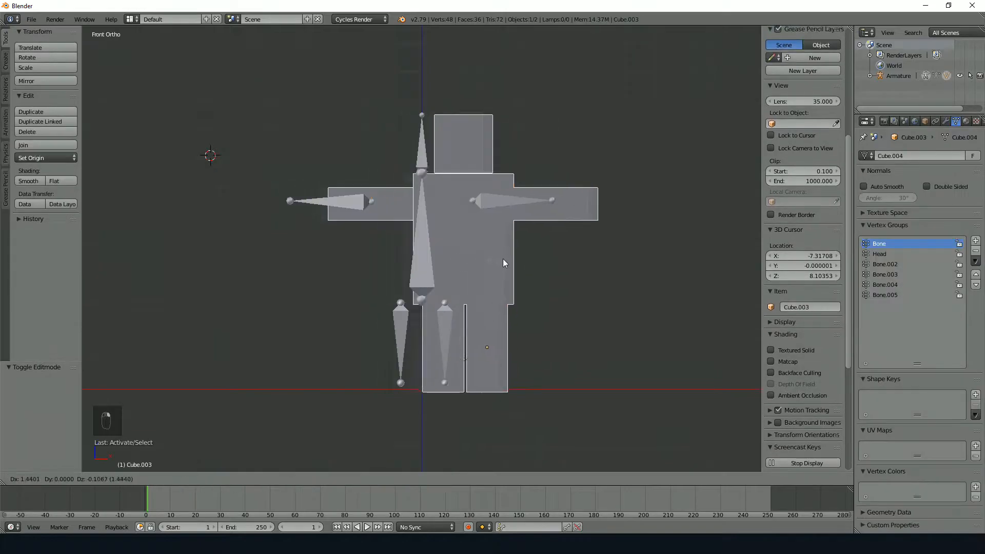
# Select all linked vertices of the leg cube on the negative X side and remove them from the Bone vertex group.
pyautogui.press('Tab')
pyautogui.press('a')
pyautogui.press('a')
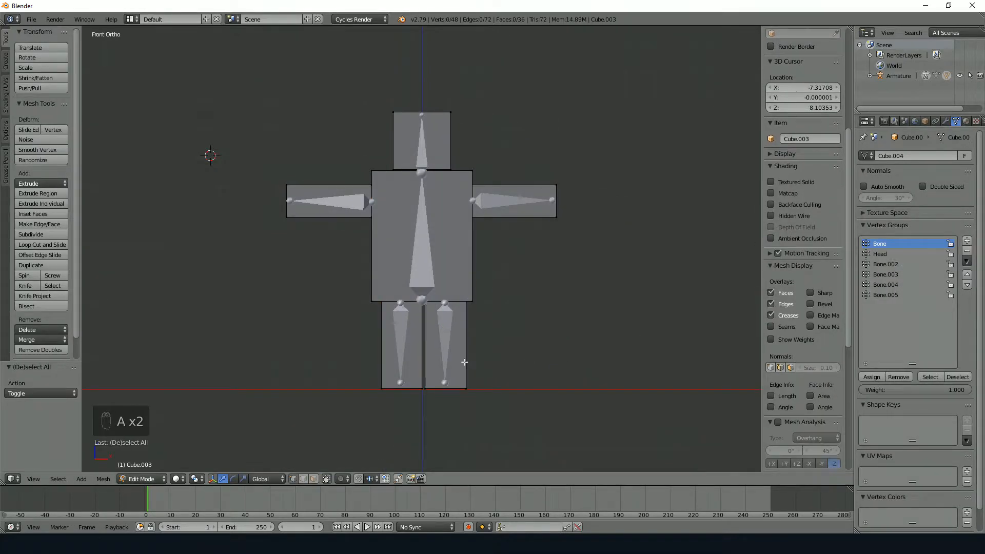
pyautogui.rightClick(424, 387)
pyautogui.press('l')
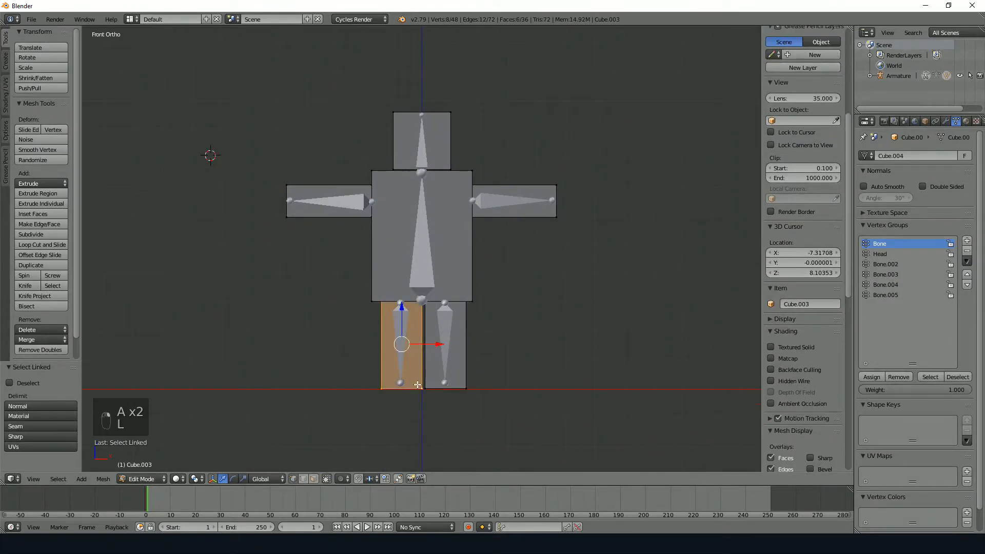
pyautogui.click(899, 378)
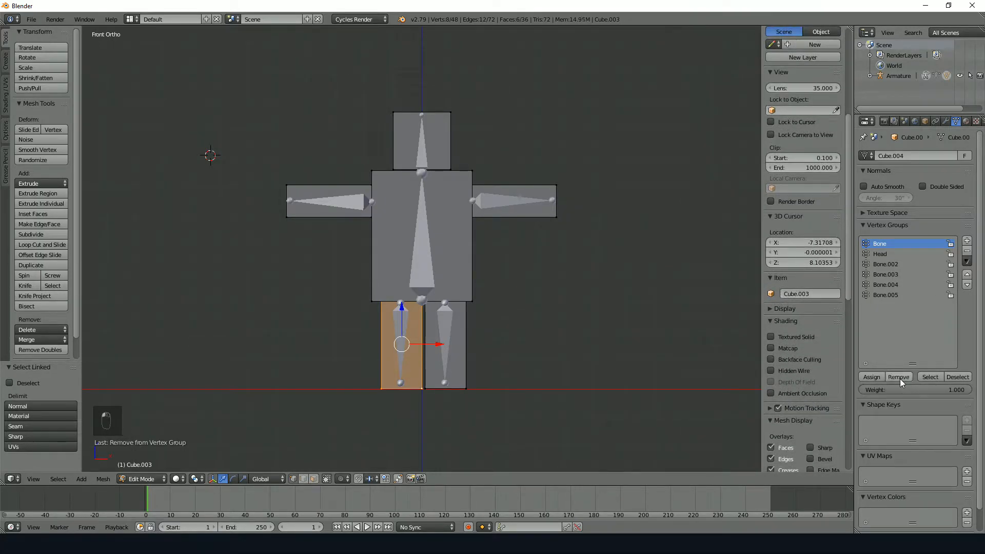
# Select only the linked vertices of the torso cube and assign them to the Bone vertex group with weight 1.000.
pyautogui.press('a')
pyautogui.scroll(-5, 803, 334)
pyautogui.click(926, 376)
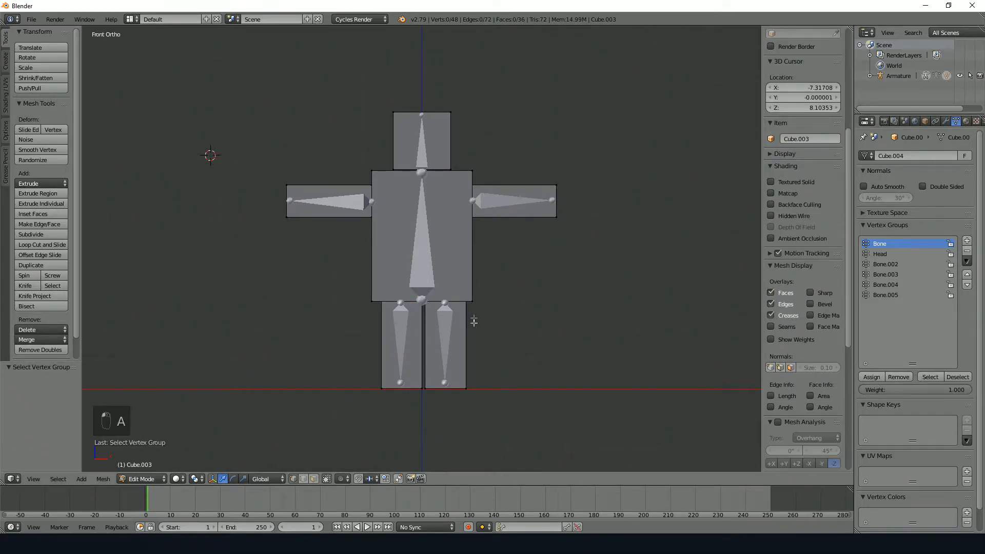
pyautogui.press('l')
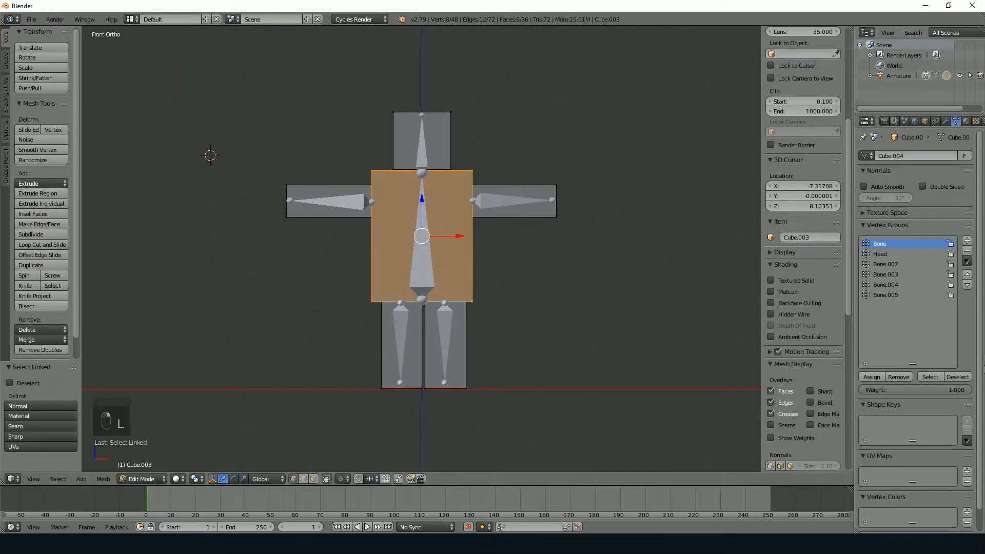
pyautogui.click(872, 377)
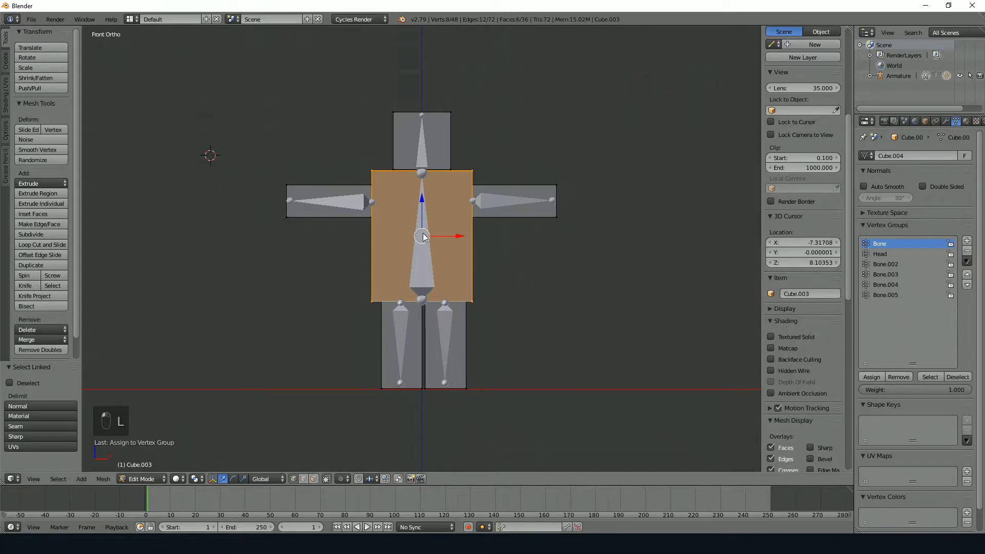
# Test-rotate and test-move the rigged figure outside Edit Mode, cancelling each transform.
pyautogui.press('Tab')
pyautogui.press('r')
pyautogui.rightClick(482, 231)
pyautogui.rightClick(422, 338)
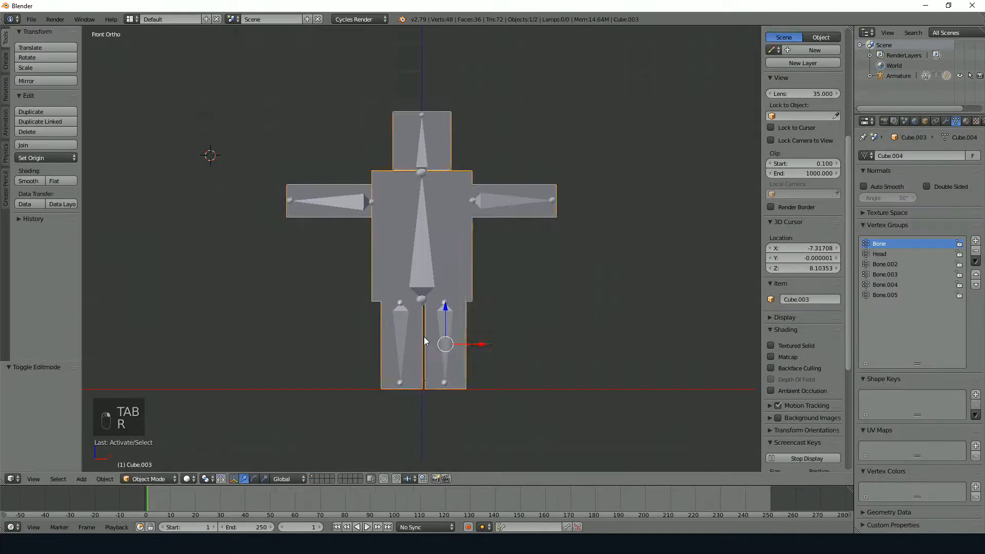
pyautogui.moveTo(421, 338); pyautogui.dragTo(430, 317, button='right')
# Select the leg cube on the negative X side, then the bone inside it, to identify the matching vertex group.
pyautogui.press('Tab')
pyautogui.rightClick(418, 391)
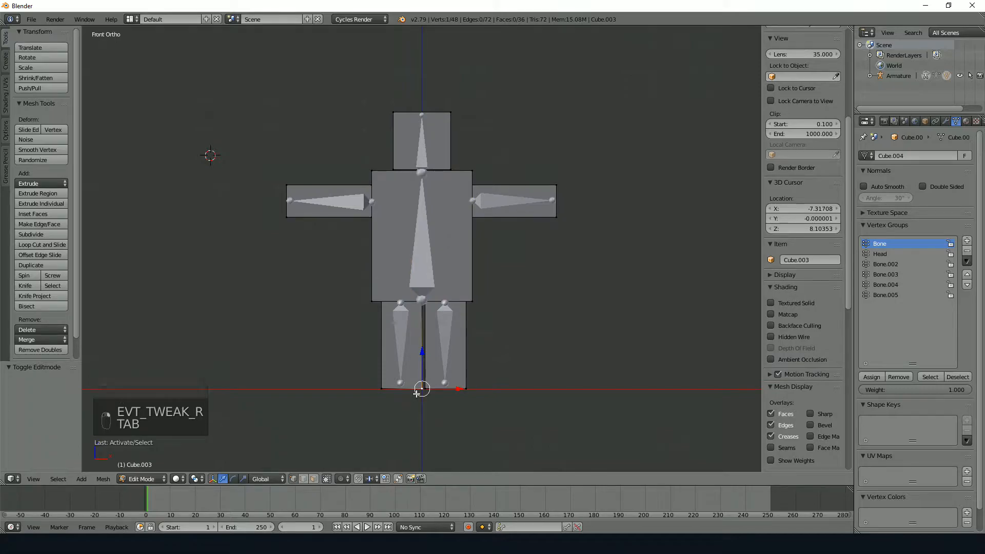
pyautogui.press('l')
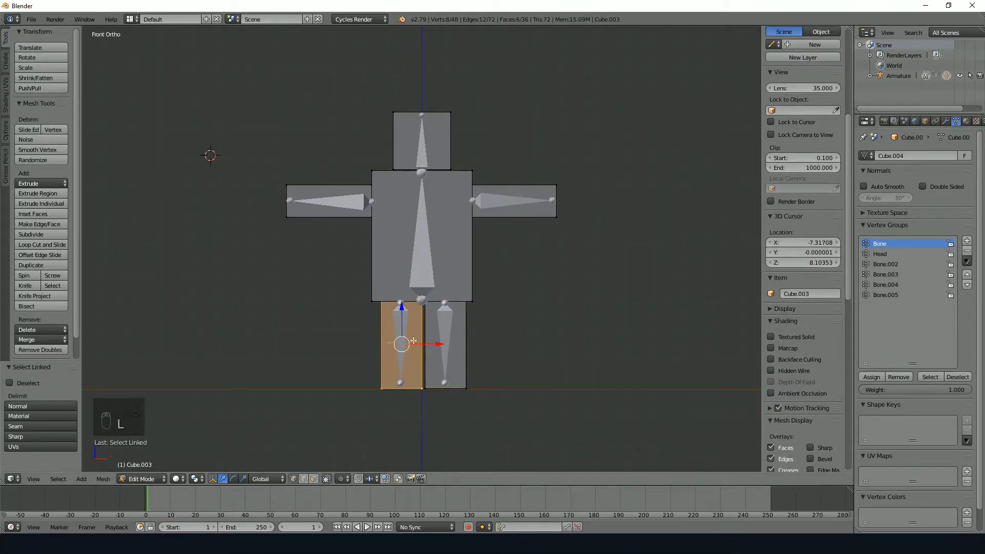
pyautogui.press('Tab')
pyautogui.rightClick(401, 329)
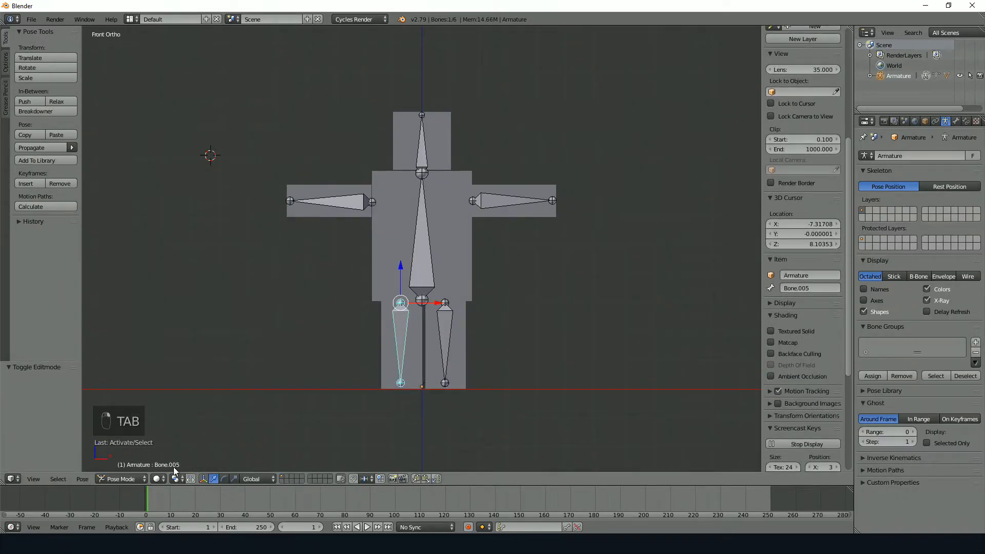
pyautogui.moveTo(423, 382); pyautogui.dragTo(465, 386, button='right')
pyautogui.rightClick(605, 392)
# Select the vertices of the body mesh's Bone.005 vertex group in Edit Mode and examine them in wireframe.
pyautogui.click(889, 295)
pyautogui.press('Tab')
pyautogui.press('a')
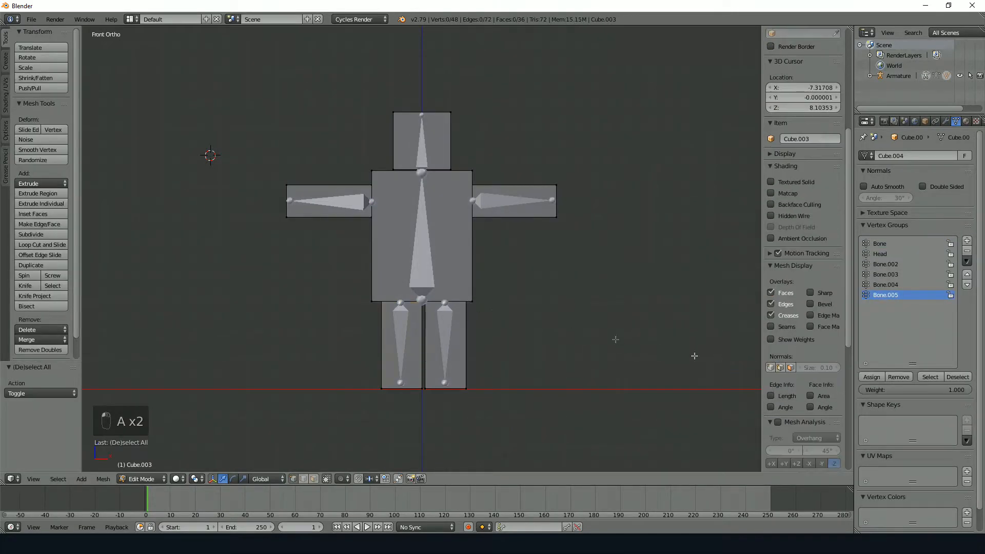
pyautogui.click(936, 379)
pyautogui.moveTo(436, 325)
pyautogui.mouseDown(button='middle')
pyautogui.moveTo(530, 312)
pyautogui.moveTo(449, 337)
pyautogui.mouseUp(button='middle')
pyautogui.press('z')
pyautogui.press('KP_1')
pyautogui.press('z')
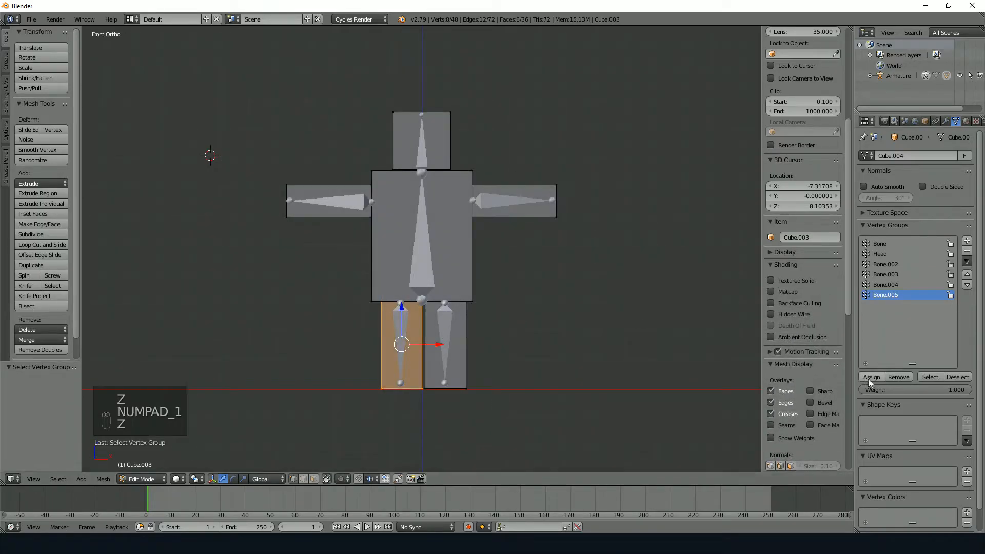
# Assign the selected leg vertices to the Bone.005 vertex group and return the body mesh to Object Mode.
pyautogui.press('Tab')
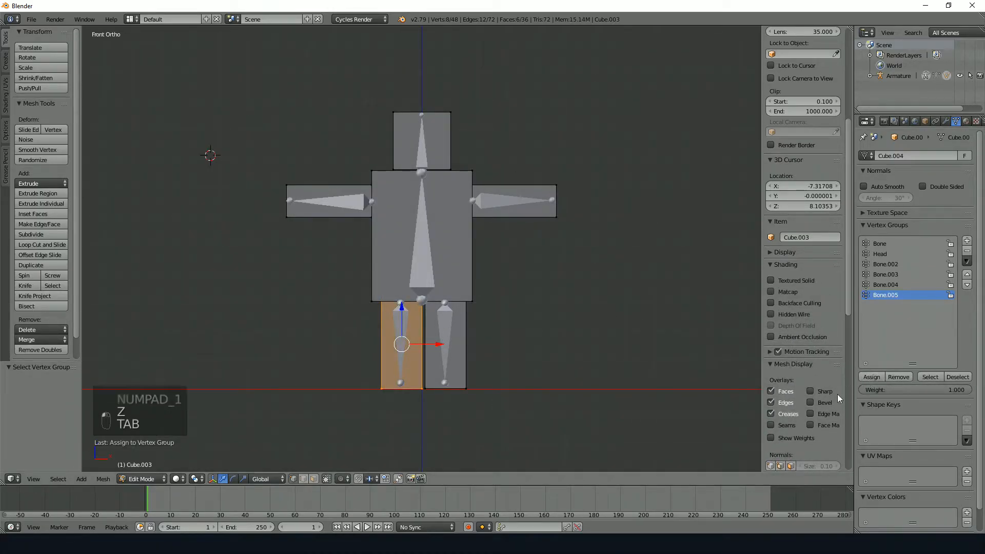
pyautogui.press('z')
pyautogui.press('Tab')
pyautogui.press('z')
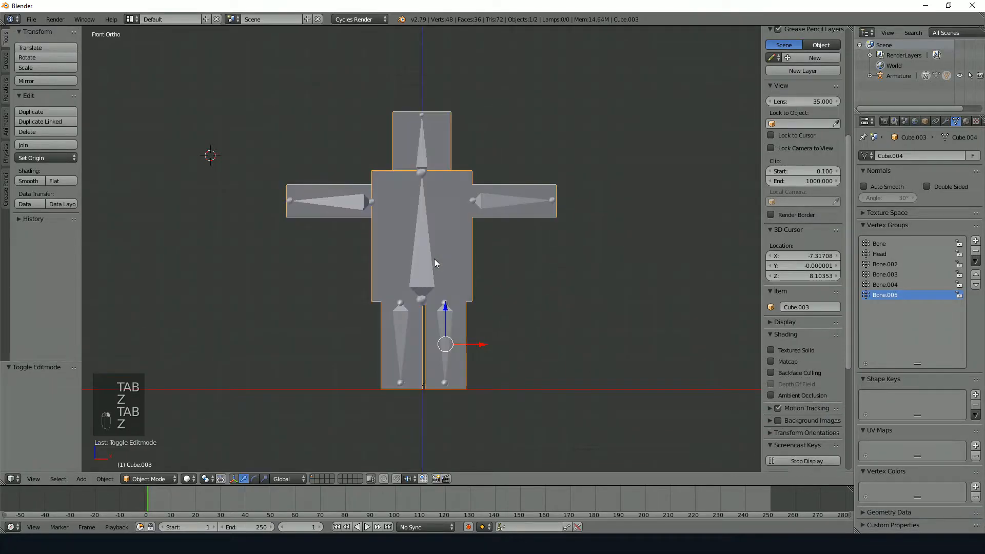
# Test-rotate the torso bone and both arm bones in Pose Mode to check the mesh deformation, cancelling each rotation.
pyautogui.rightClick(434, 259)
pyautogui.press('r')
pyautogui.rightClick(377, 200)
pyautogui.rightClick(508, 201)
pyautogui.press('r')
pyautogui.rightClick(489, 239)
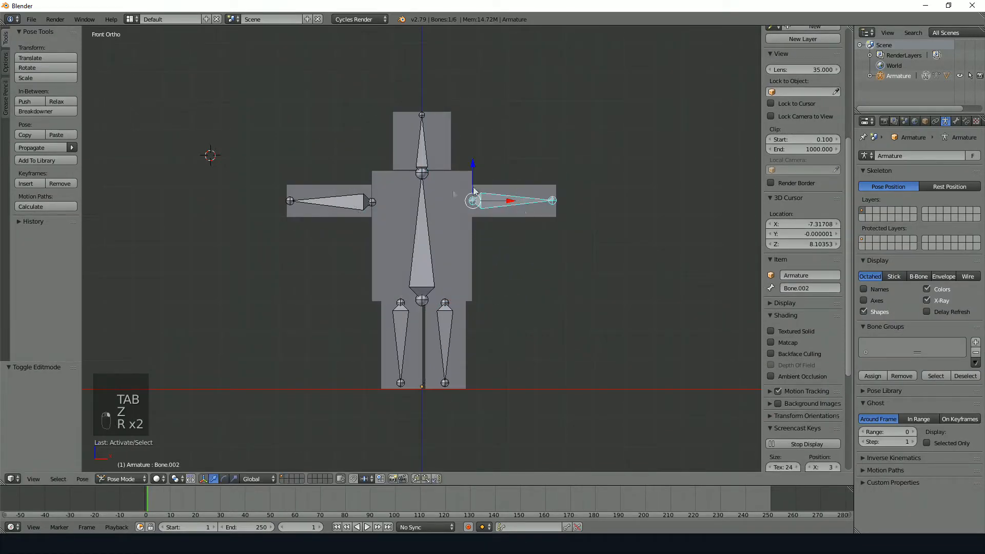
pyautogui.rightClick(331, 202)
pyautogui.press('r')
pyautogui.rightClick(380, 309)
# Test-move and test-rotate the torso bone in Pose Mode to check which body parts follow, cancelling each transform.
pyautogui.moveTo(407, 248); pyautogui.dragTo(532, 282, button='right')
pyautogui.rightClick(533, 285)
pyautogui.rightClick(408, 254)
pyautogui.press('r')
pyautogui.rightClick(408, 255)
pyautogui.press('g')
pyautogui.rightClick(431, 211)
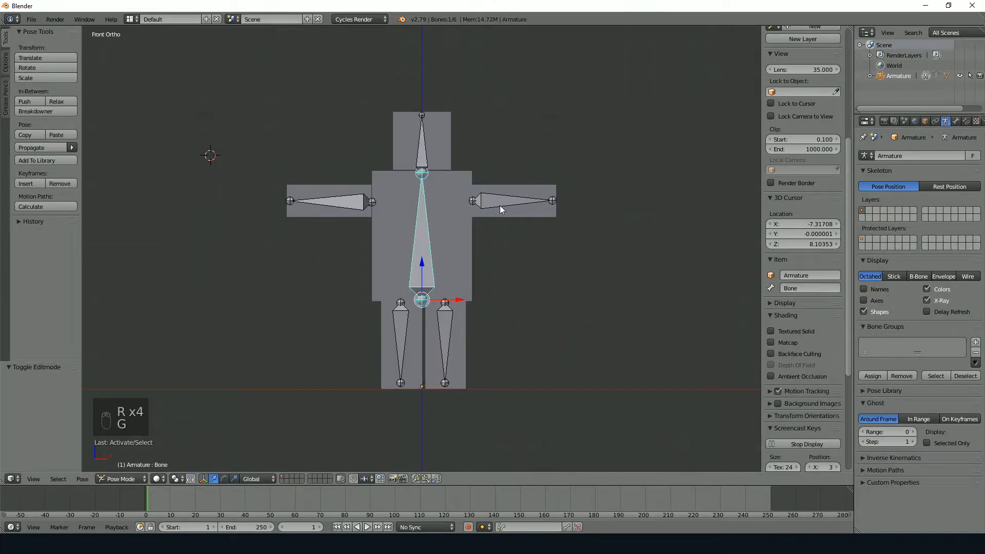
pyautogui.press('g')
pyautogui.rightClick(438, 223)
pyautogui.press('Tab')
pyautogui.press('Tab')
pyautogui.press('Tab')
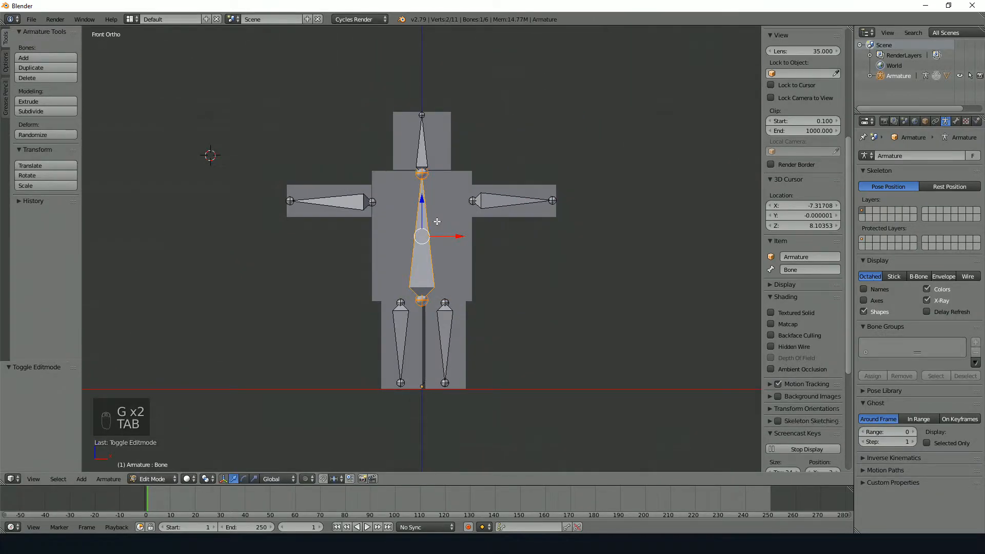
pyautogui.press('Tab')
pyautogui.press('Tab')
pyautogui.press('Tab')
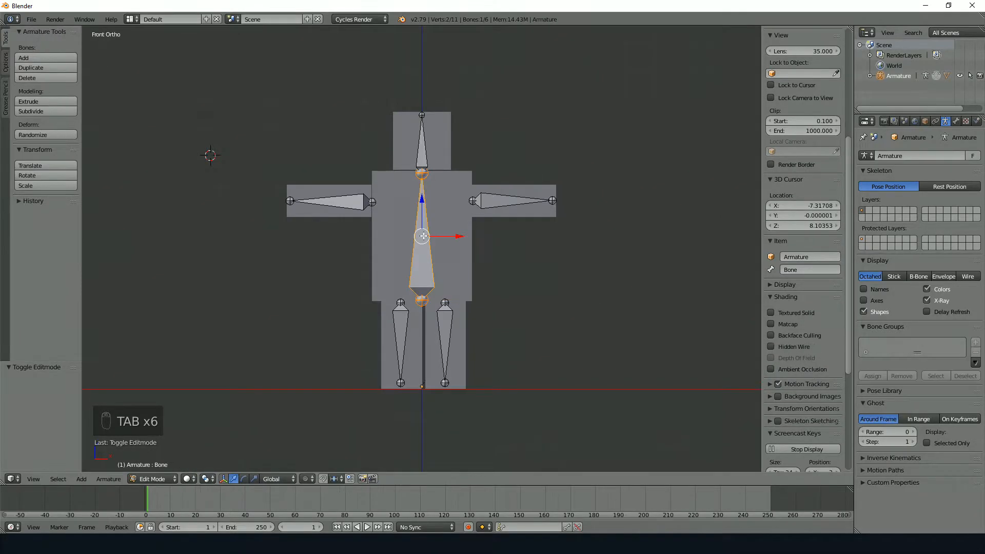
# Test-move the torso and head bones, cancelling each move, and return the armature to Pose Mode.
pyautogui.rightClick(419, 232)
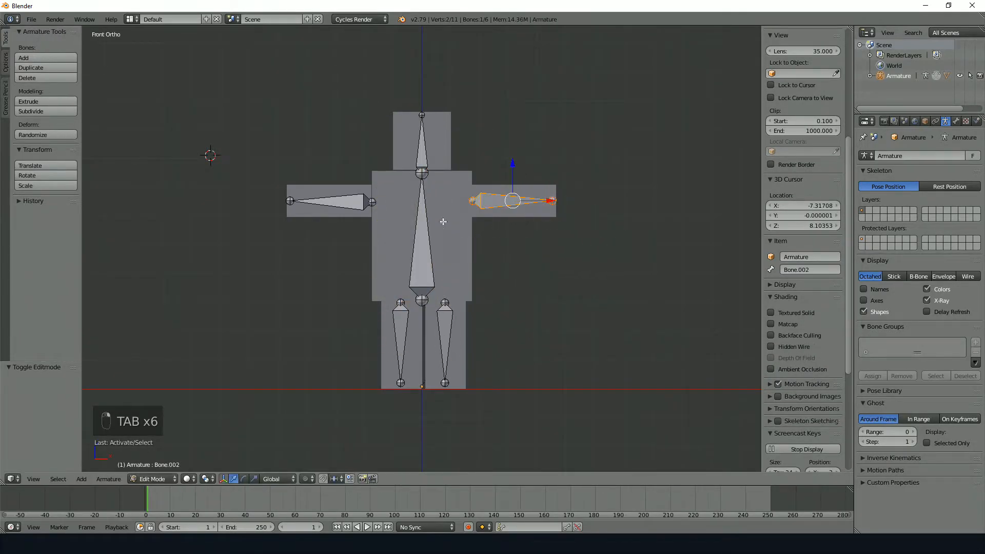
pyautogui.rightClick(426, 215)
pyautogui.moveTo(420, 217); pyautogui.dragTo(432, 210, button='right')
pyautogui.rightClick(432, 210)
pyautogui.moveTo(427, 156); pyautogui.dragTo(439, 140, button='right')
pyautogui.rightClick(439, 141)
pyautogui.moveTo(419, 224); pyautogui.dragTo(368, 259, button='right')
pyautogui.rightClick(329, 377)
pyautogui.click(177, 444)
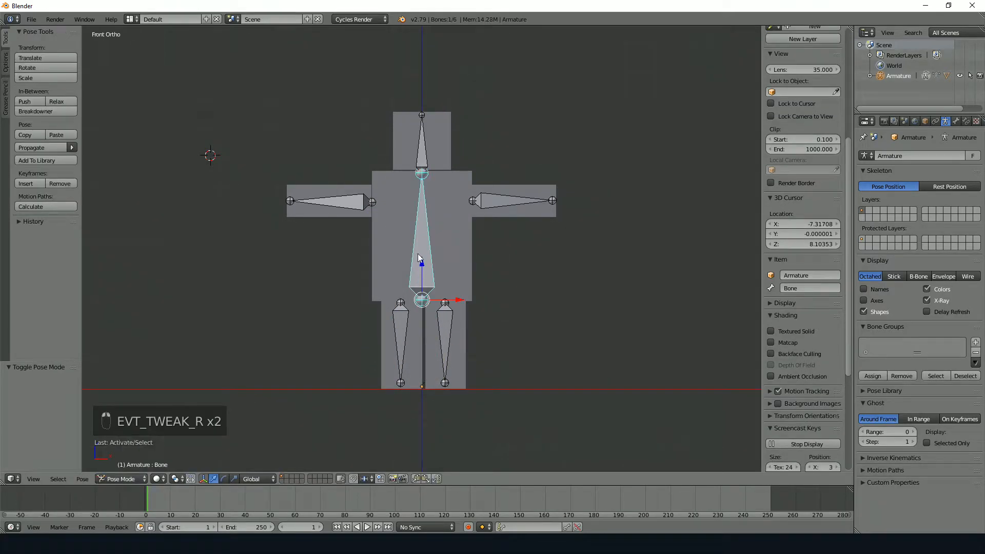
# Test the torso bone and both arm bones in Pose Mode to check whether they move together, cancelling each transform.
pyautogui.press('r')
pyautogui.rightClick(464, 177)
pyautogui.moveTo(500, 200); pyautogui.dragTo(502, 300, button='right')
pyautogui.rightClick(554, 213)
pyautogui.moveTo(342, 203); pyautogui.dragTo(249, 207, button='right')
pyautogui.rightClick(257, 213)
pyautogui.moveTo(424, 223); pyautogui.dragTo(500, 295, button='right')
pyautogui.rightClick(477, 247)
# Deselect all bones in Edit Mode and test-move the torso and positive X arm bones, cancelling the moves.
pyautogui.press('Tab')
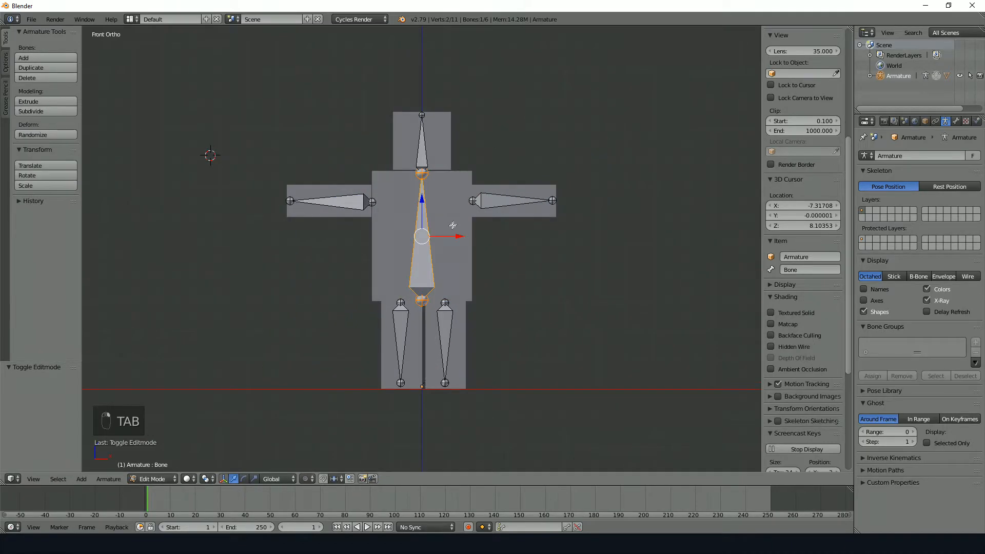
pyautogui.press('a')
pyautogui.press('a')
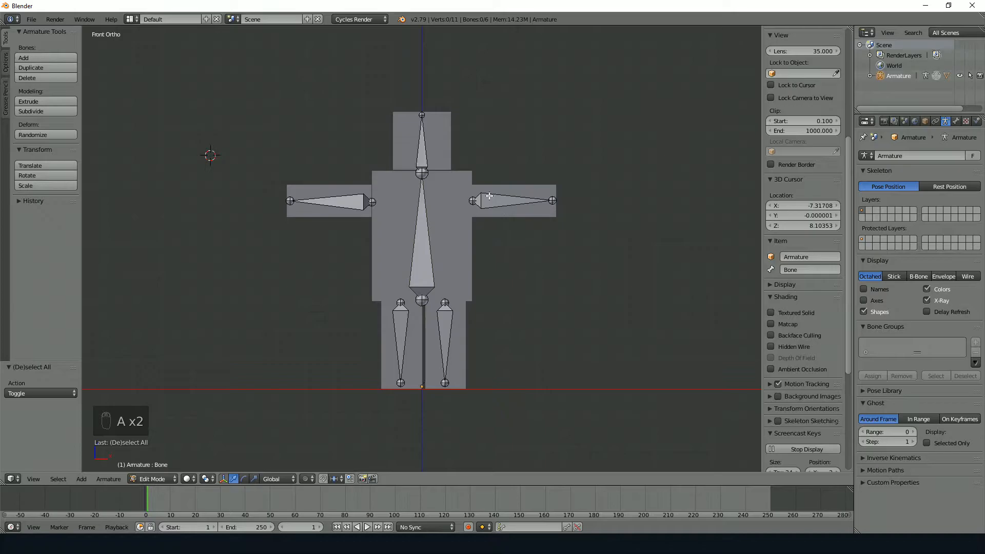
pyautogui.moveTo(419, 217); pyautogui.dragTo(489, 253, button='right')
pyautogui.rightClick(442, 221)
pyautogui.moveTo(502, 206); pyautogui.dragTo(413, 217, button='right')
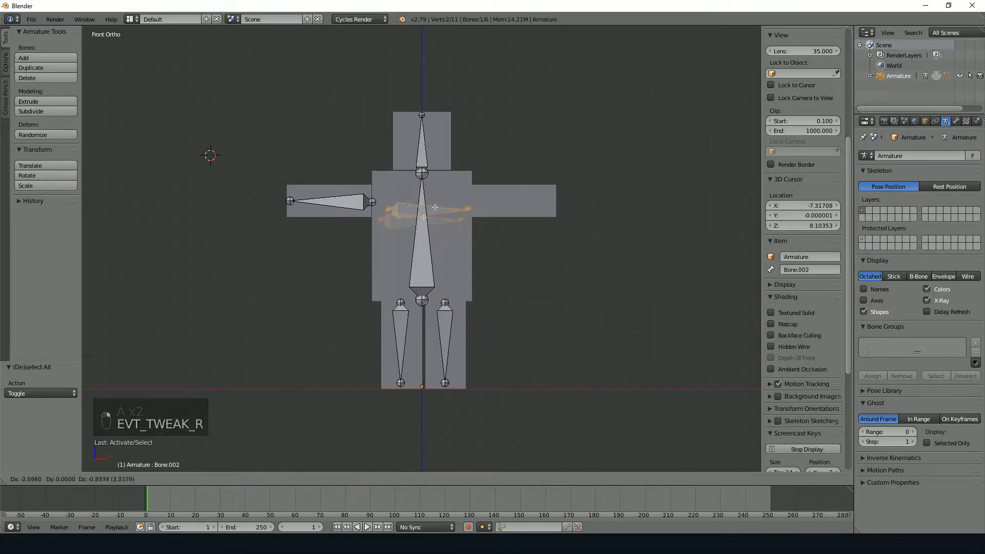
pyautogui.rightClick(459, 216)
pyautogui.moveTo(497, 211); pyautogui.dragTo(506, 222, button='right')
pyautogui.rightClick(462, 229)
# Test-move the torso bone and the arm bone on the positive X side once more in Edit Mode, cancelling both moves.
pyautogui.moveTo(424, 221)
pyautogui.mouseDown(button='right')
pyautogui.moveTo(500, 206)
pyautogui.moveTo(386, 235)
pyautogui.moveTo(410, 226)
pyautogui.mouseUp(button='right')
pyautogui.rightClick(411, 226)
pyautogui.moveTo(508, 201); pyautogui.dragTo(422, 227, button='right')
pyautogui.rightClick(426, 230)
pyautogui.rightClick(420, 226)
# Parent the arm bone on the positive X side to the torso bone with Keep Offset.
pyautogui.moveTo(507, 203); pyautogui.dragTo(508, 209, button='right')
pyautogui.moveTo(441, 239); pyautogui.dragTo(445, 242, button='right')
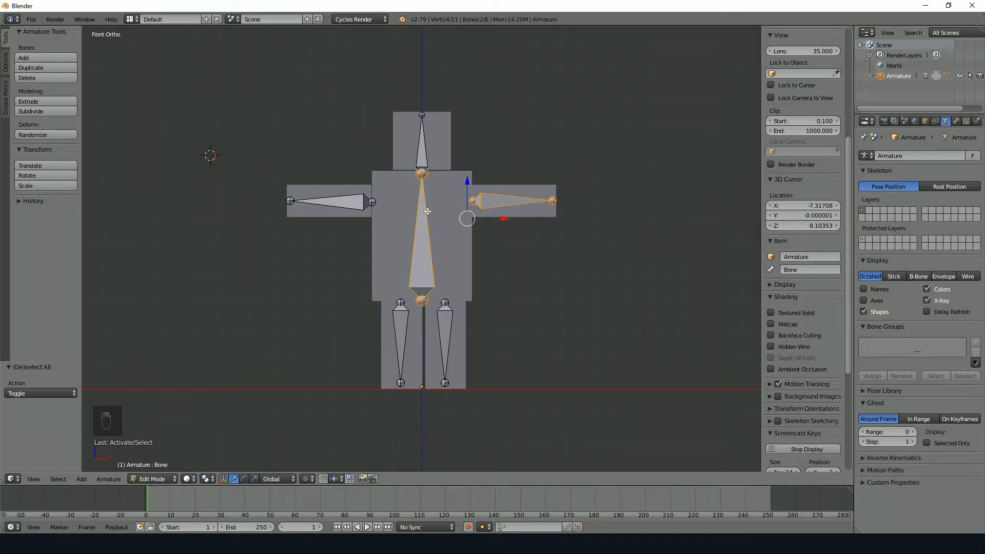
pyautogui.hotkey('alt', 'p')
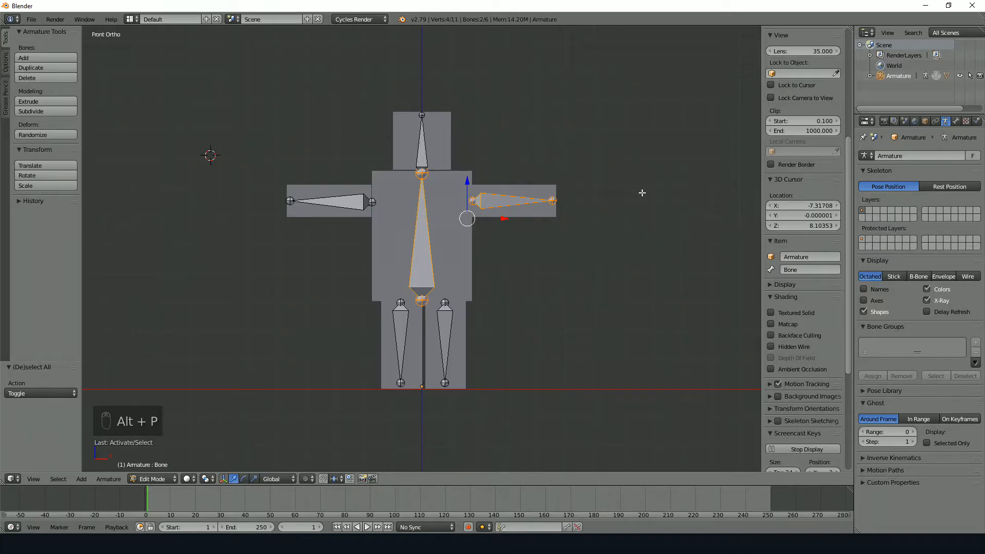
pyautogui.hotkey('alt', 'p')
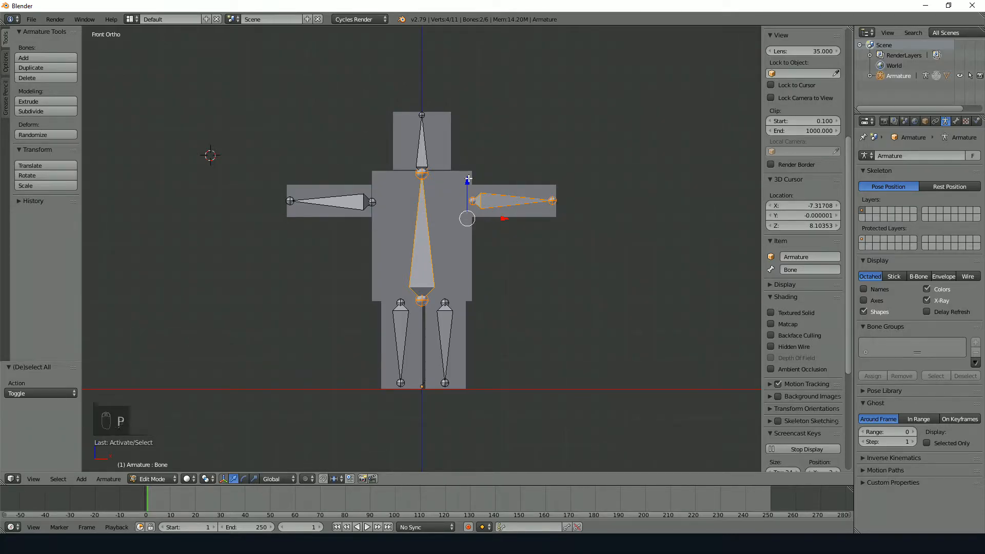
pyautogui.hotkey('ctrl', 'p')
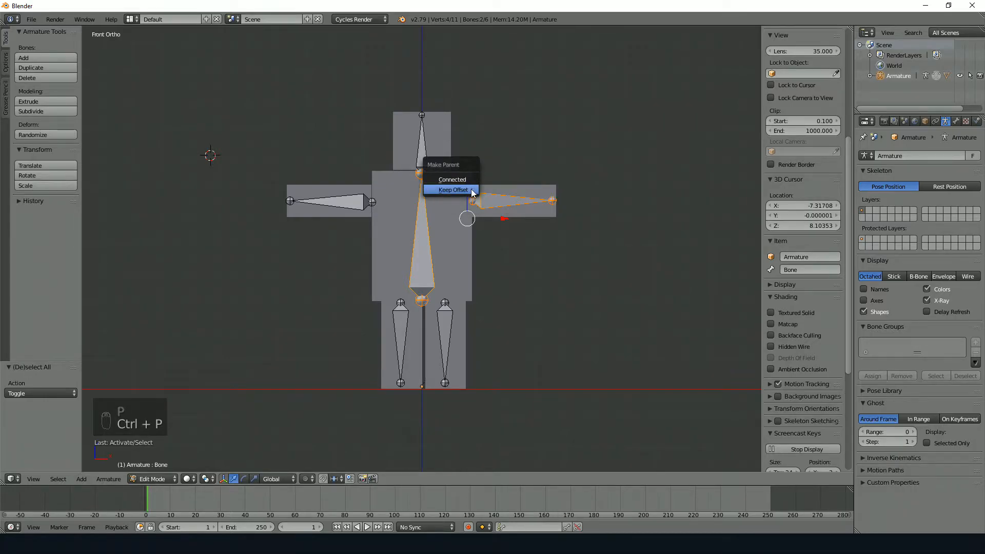
pyautogui.click(472, 191)
# Parent the arm bone on the negative X side to the torso bone with Keep Offset.
pyautogui.scroll(5, 426, 212)
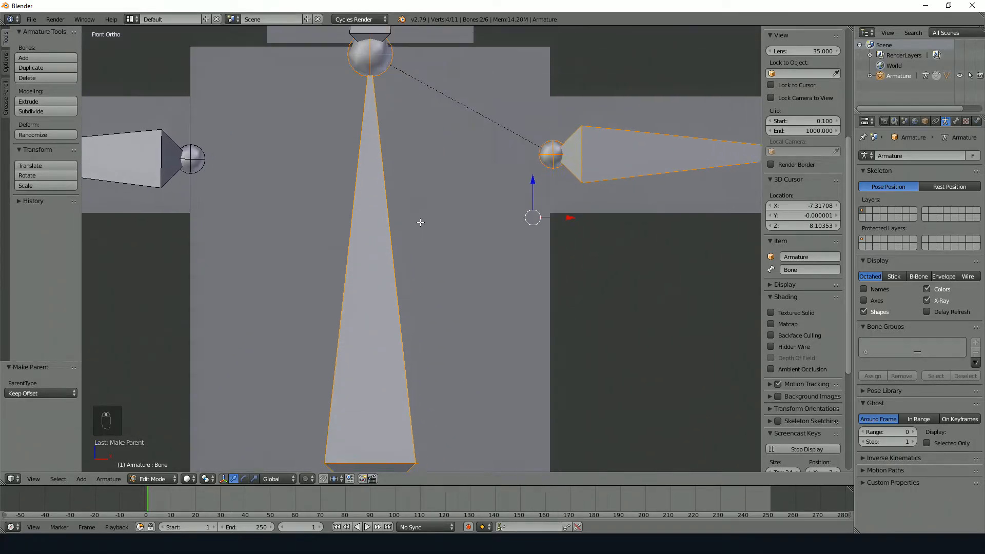
pyautogui.scroll(5, 426, 211)
pyautogui.scroll(-6, 392, 341)
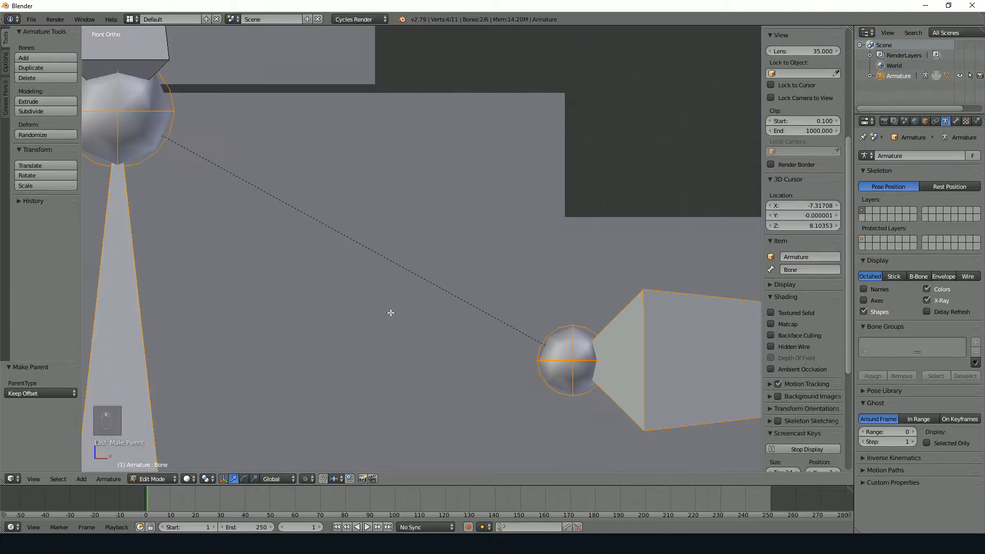
pyautogui.rightClick(350, 301)
pyautogui.hotkey('ctrl', 'p')
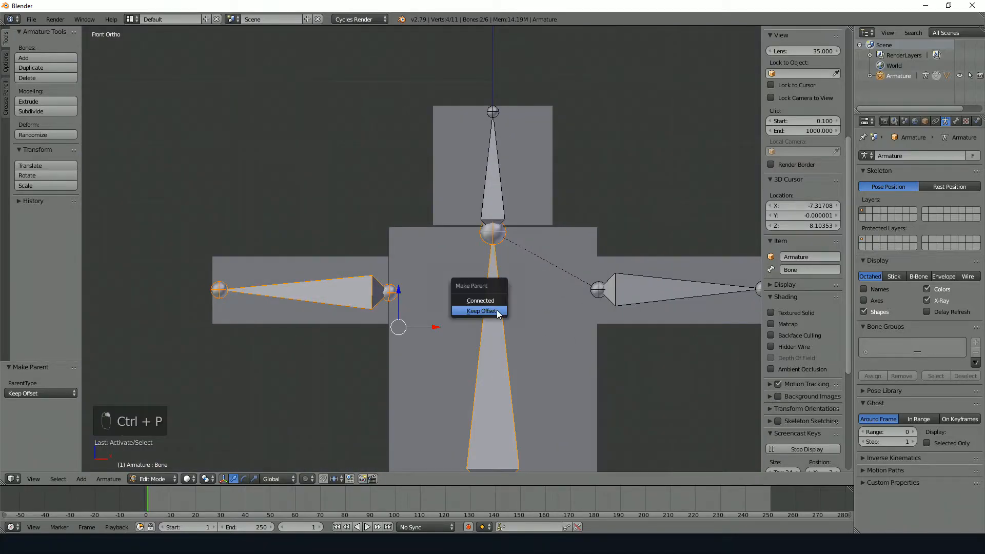
pyautogui.click(495, 310)
# Select the leg bone on the negative X side together with the torso bone, then leave Edit Mode.
pyautogui.keyDown('shift'); pyautogui.scroll(-5, 388, 335); pyautogui.keyUp('shift')
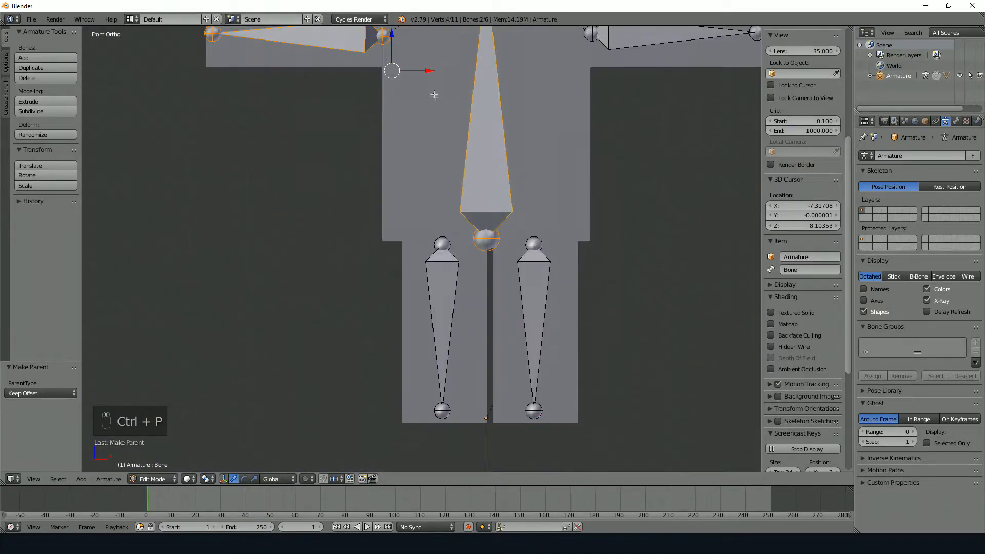
pyautogui.press('a')
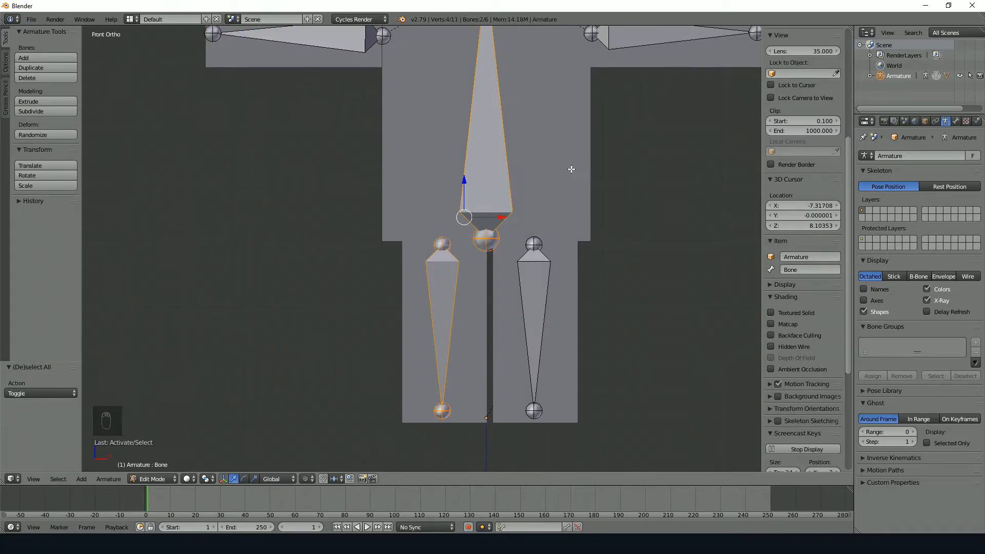
pyautogui.scroll(-3, 568, 169)
pyautogui.press('Tab')
# Subdivide the torso bone once in Edit Mode so that it splits into a lower and an upper bone.
pyautogui.keyDown('shift'); pyautogui.moveTo(473, 157); pyautogui.dragTo(450, 217, button='middle'); pyautogui.keyUp('shift')
pyautogui.press('Tab')
pyautogui.scroll(3, 441, 267)
pyautogui.rightClick(442, 342)
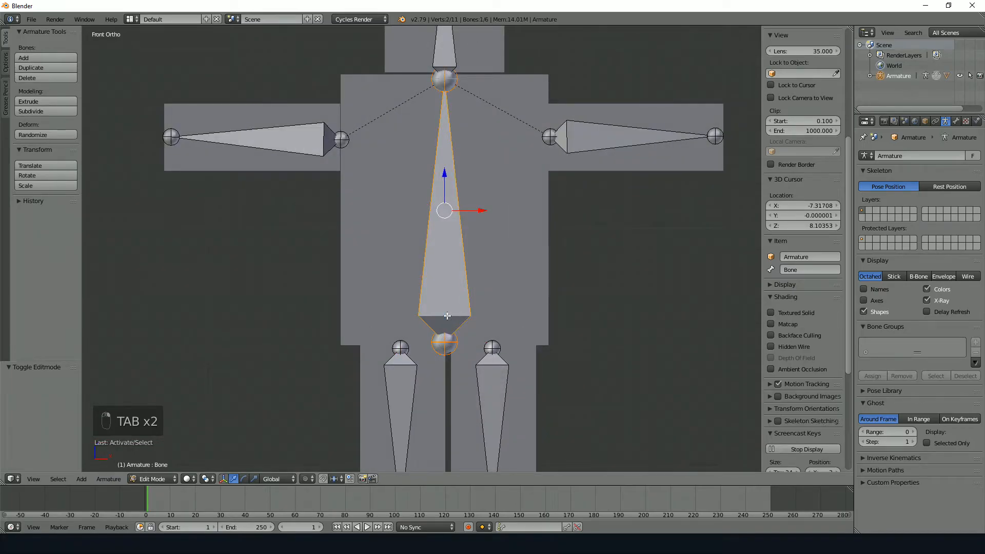
pyautogui.press('w')
pyautogui.press('w')
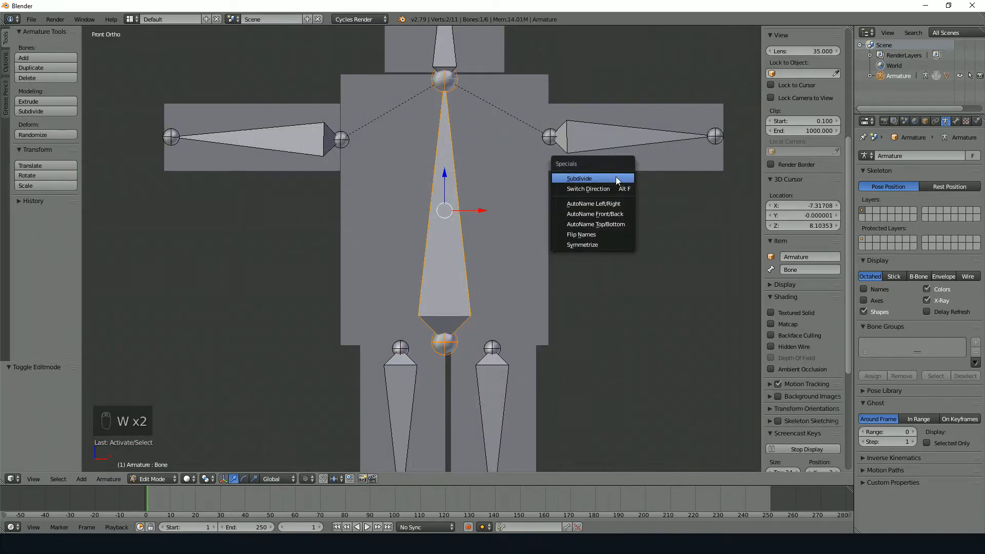
pyautogui.press('w')
pyautogui.press('w')
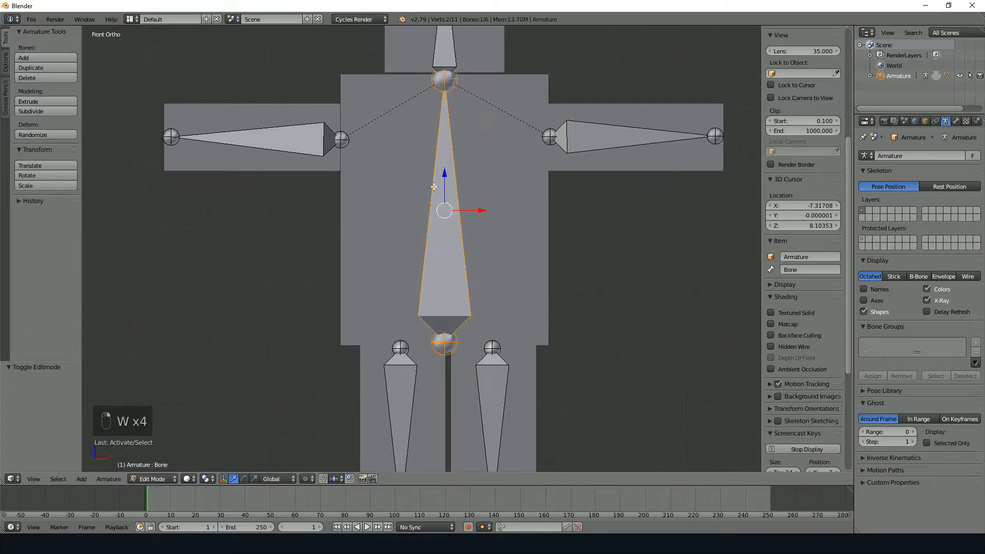
pyautogui.press('w')
pyautogui.click(432, 188)
# Lower the joint between the two torso bones about 2 units along Z, leaving a very short hip bone at the base.
pyautogui.moveTo(445, 173); pyautogui.dragTo(441, 293)
pyautogui.scroll(5, 441, 292)
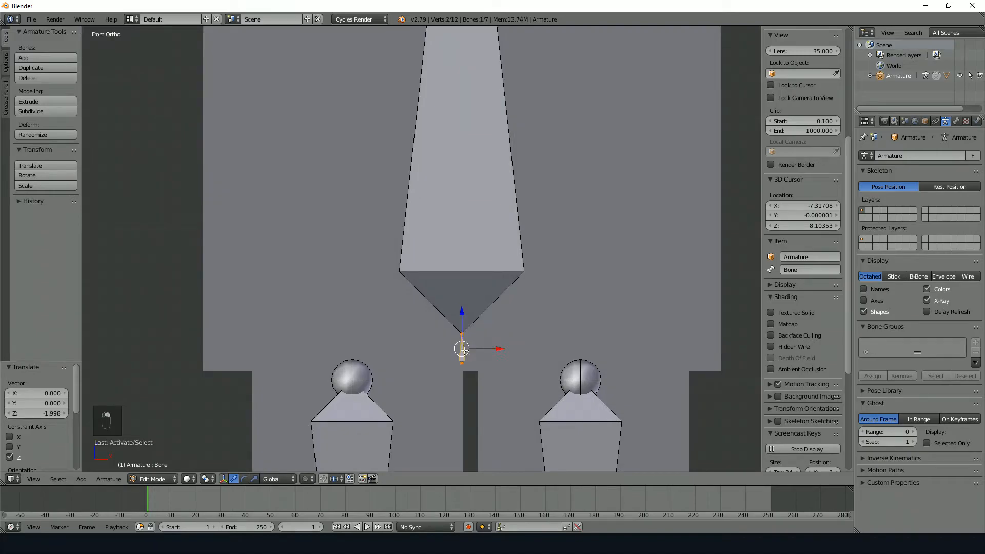
pyautogui.scroll(-8, 464, 350)
pyautogui.scroll(9, 458, 355)
pyautogui.scroll(-6, 475, 378)
pyautogui.scroll(6, 451, 324)
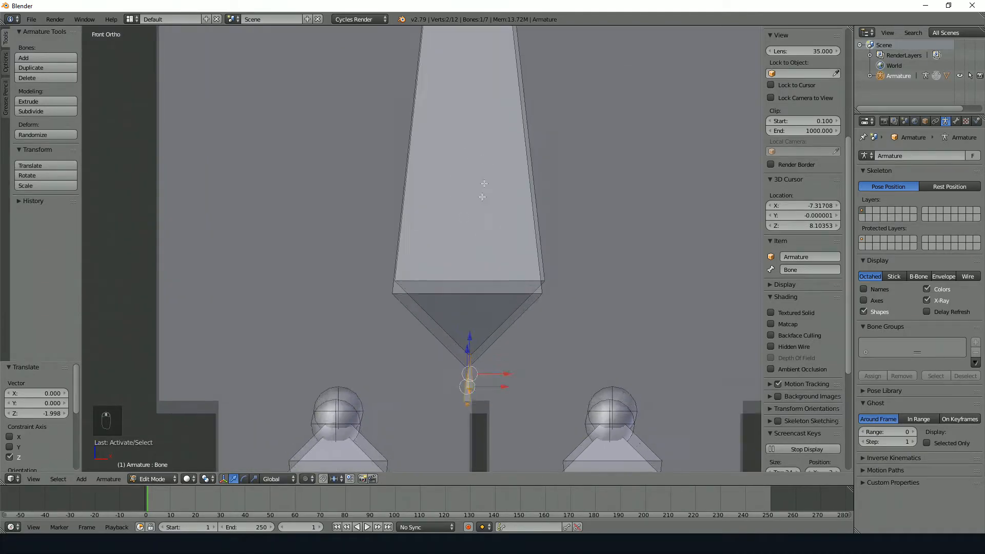
pyautogui.scroll(-7, 462, 205)
pyautogui.scroll(6, 429, 275)
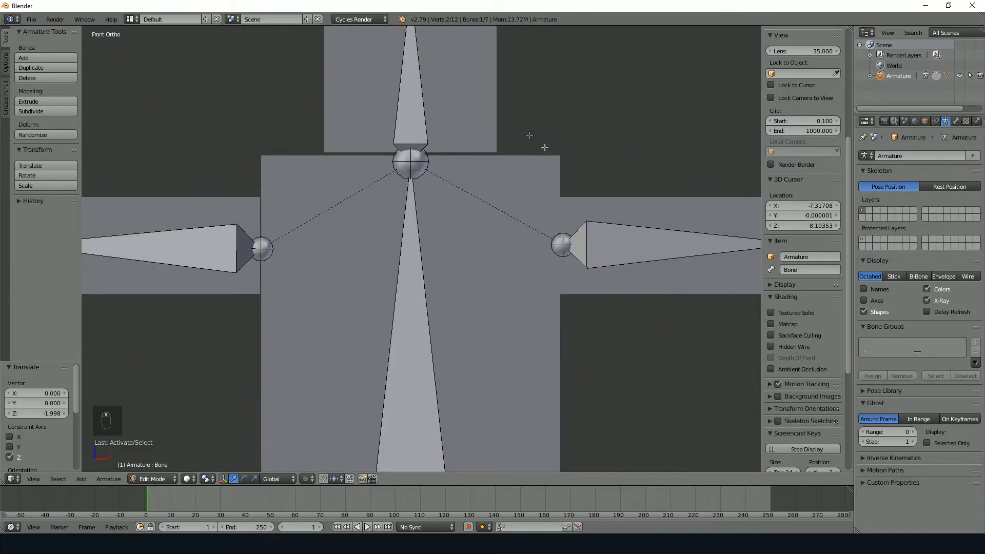
pyautogui.keyDown('shift'); pyautogui.moveTo(582, 359); pyautogui.dragTo(558, 114, button='middle'); pyautogui.keyUp('shift')
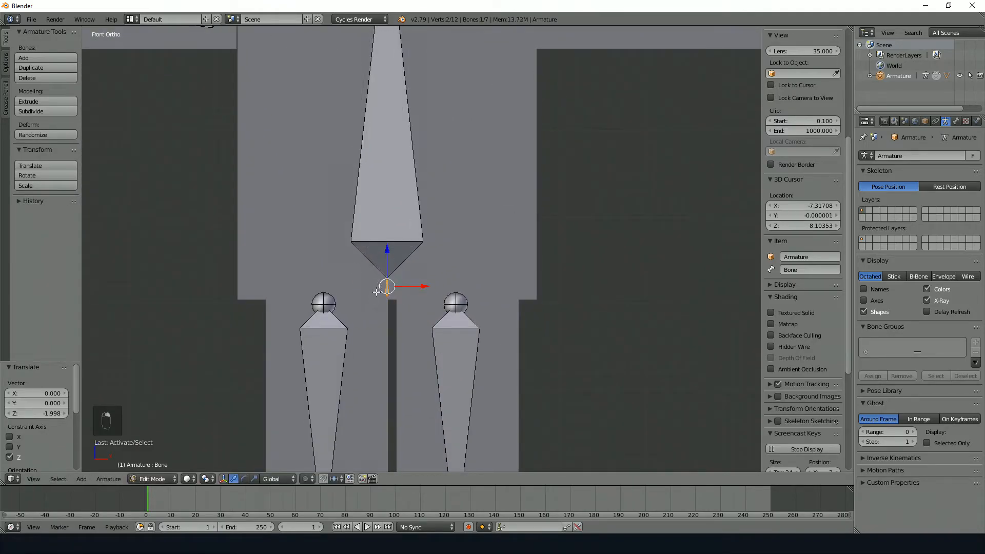
# Test-move the short hip bone and the torso bone in Pose Mode, cancelling each move.
pyautogui.press('Tab')
pyautogui.press('g')
pyautogui.rightClick(400, 296)
pyautogui.press('g')
pyautogui.rightClick(368, 272)
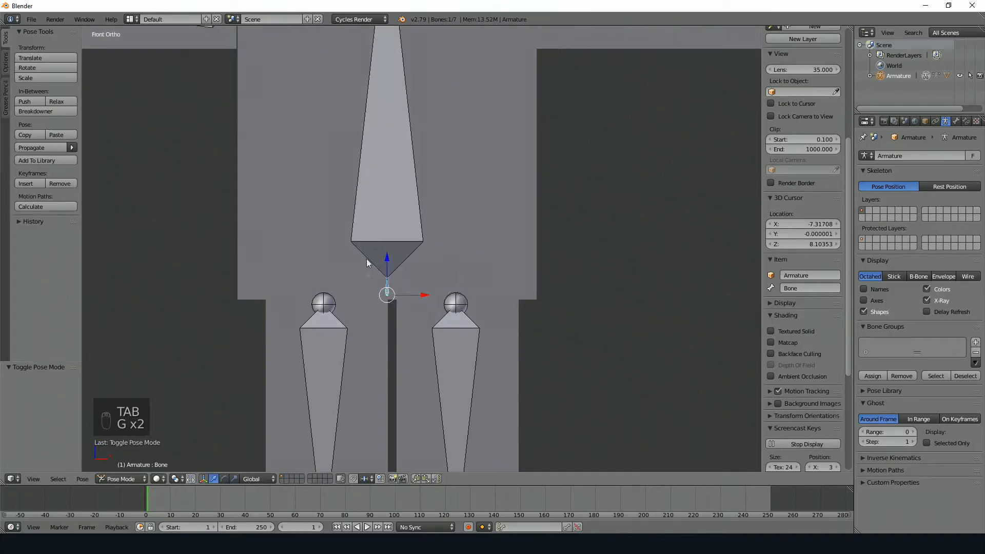
pyautogui.moveTo(383, 226); pyautogui.dragTo(436, 245, button='right')
pyautogui.rightClick(473, 191)
pyautogui.rightClick(382, 289)
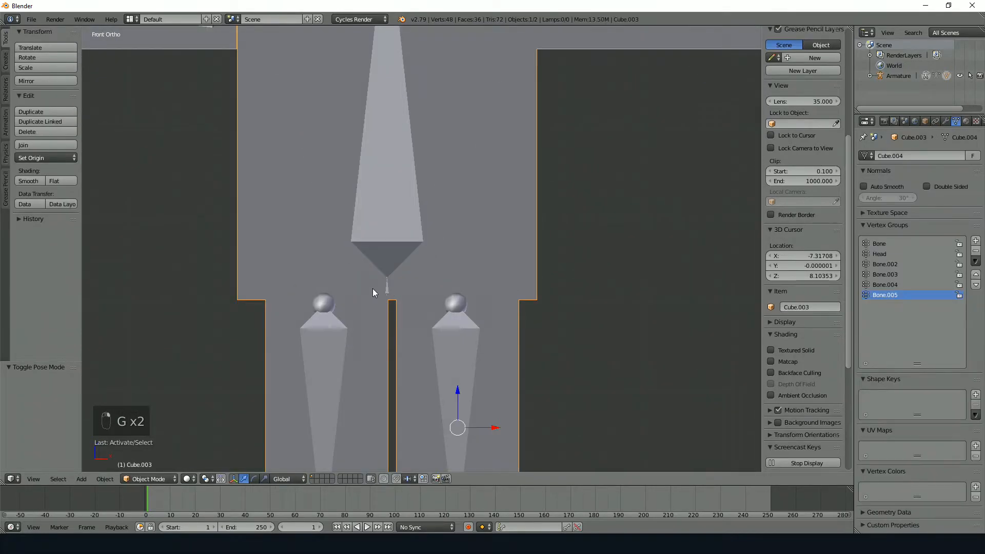
# Test-move and rotate the short hip bone, and test-move the torso bone again, cancelling every transform.
pyautogui.rightClick(387, 291)
pyautogui.press('g')
pyautogui.rightClick(424, 263)
pyautogui.press('r')
pyautogui.press('g')
pyautogui.rightClick(387, 296)
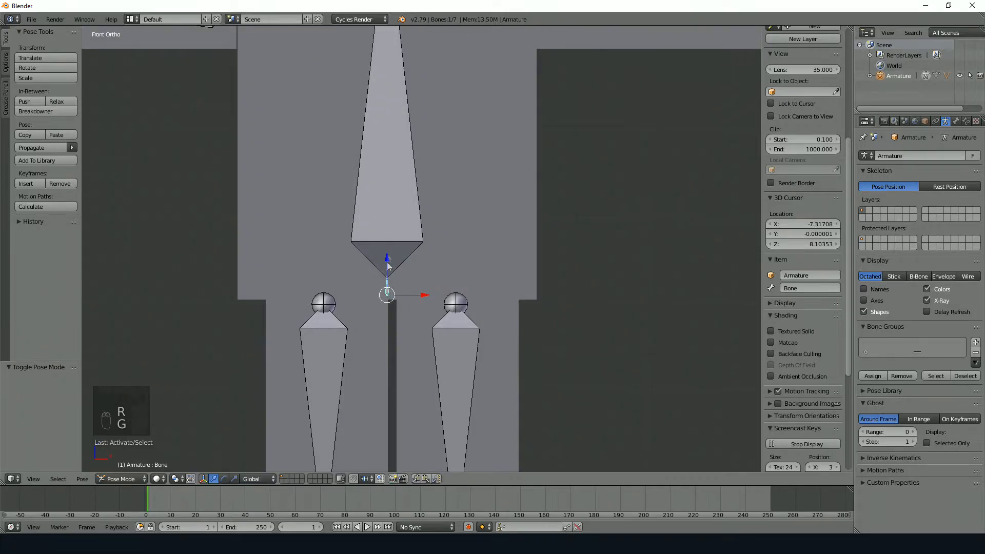
pyautogui.rightClick(391, 208)
pyautogui.rightClick(464, 225)
# Parent the leg bone on the positive X side to the short hip bone with Keep Offset in Edit Mode.
pyautogui.rightClick(389, 288)
pyautogui.rightClick(452, 343)
pyautogui.press('Tab')
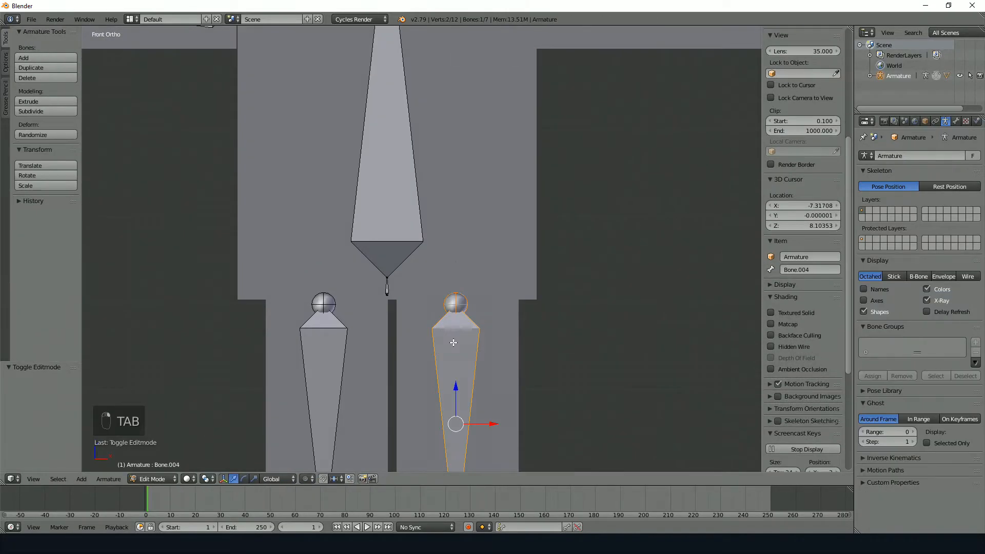
pyautogui.hotkey('ctrl', 'p')
pyautogui.click(390, 294)
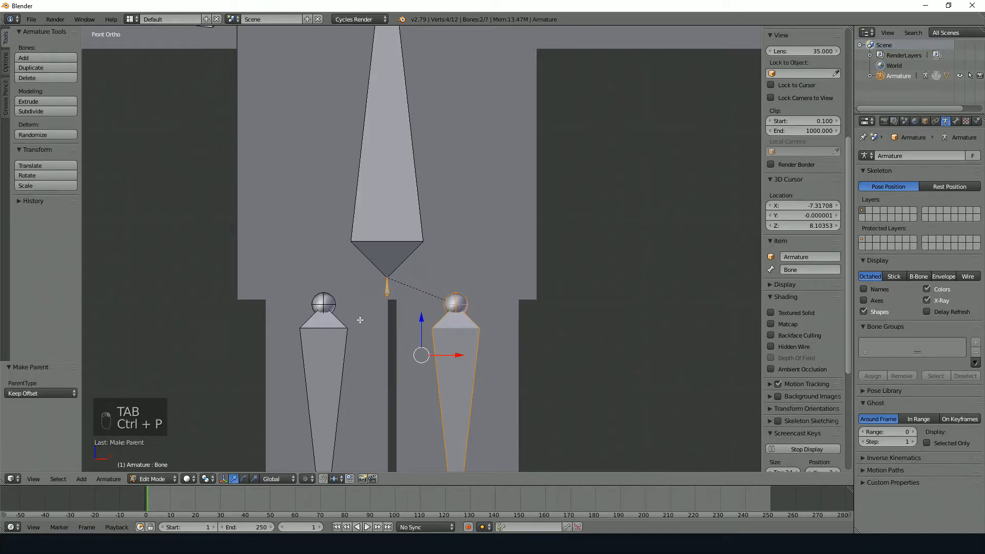
# Parent the leg bone on the negative X side to the short hip bone with Keep Offset, and switch to Pose Mode.
pyautogui.rightClick(331, 335)
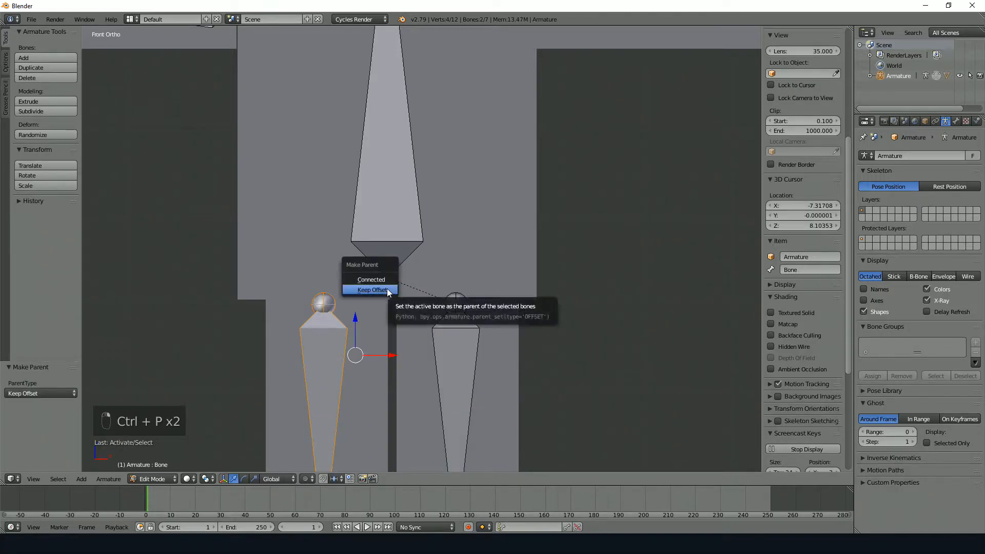
pyautogui.click(387, 290)
pyautogui.click(163, 479)
pyautogui.click(162, 444)
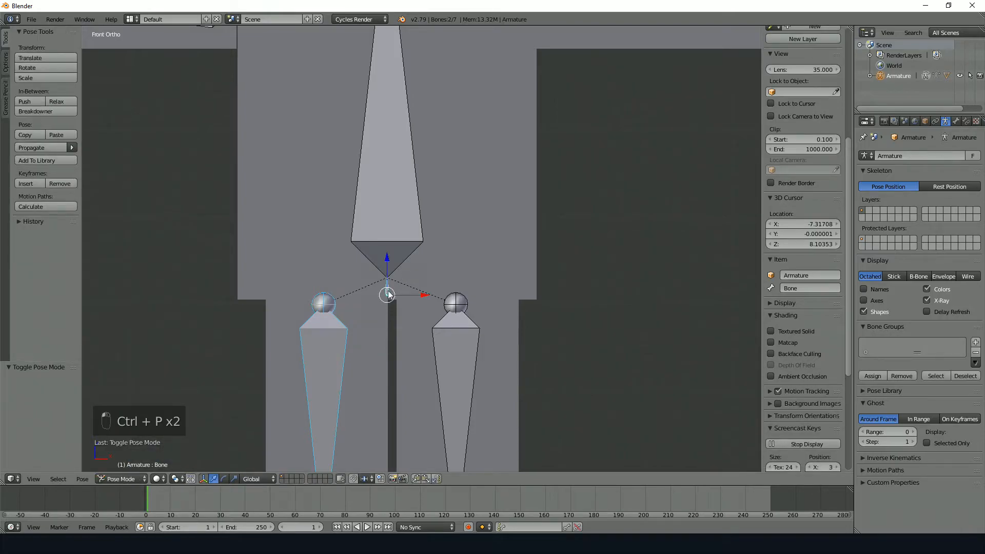
# Test-move the short hip bone freely twice to check that the whole rig follows, cancelling both moves.
pyautogui.rightClick(426, 336)
pyautogui.rightClick(387, 292)
pyautogui.press('g')
pyautogui.rightClick(513, 232)
pyautogui.scroll(-6, 508, 232)
pyautogui.press('g')
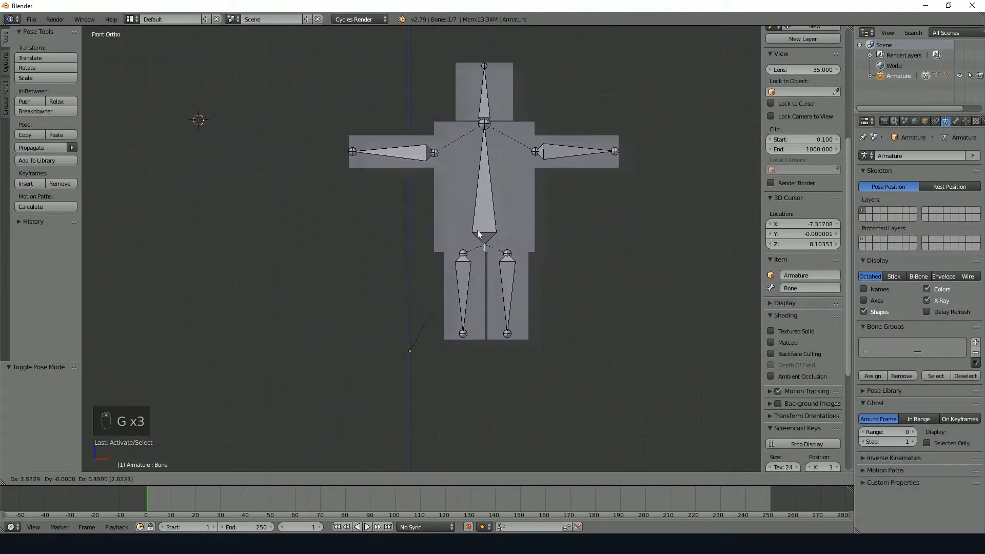
pyautogui.rightClick(277, 344)
# Test-move the short hip bone along the Z axis, cancelling the move.
pyautogui.scroll(4, 410, 276)
pyautogui.scroll(5, 396, 278)
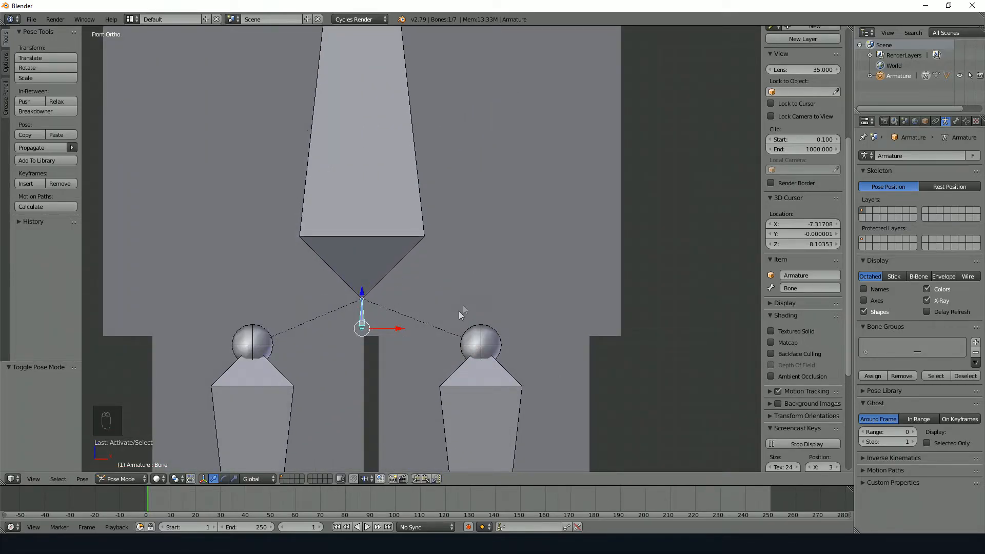
pyautogui.keyDown('shift'); pyautogui.moveTo(462, 306); pyautogui.dragTo(556, 173, button='middle'); pyautogui.keyUp('shift')
pyautogui.scroll(-3, 513, 181)
pyautogui.keyDown('shift'); pyautogui.moveTo(438, 184); pyautogui.dragTo(440, 211, button='middle'); pyautogui.keyUp('shift')
pyautogui.scroll(-4, 448, 199)
pyautogui.moveTo(434, 196)
pyautogui.mouseDown()
pyautogui.moveTo(426, 235)
pyautogui.moveTo(426, 191)
pyautogui.mouseUp()
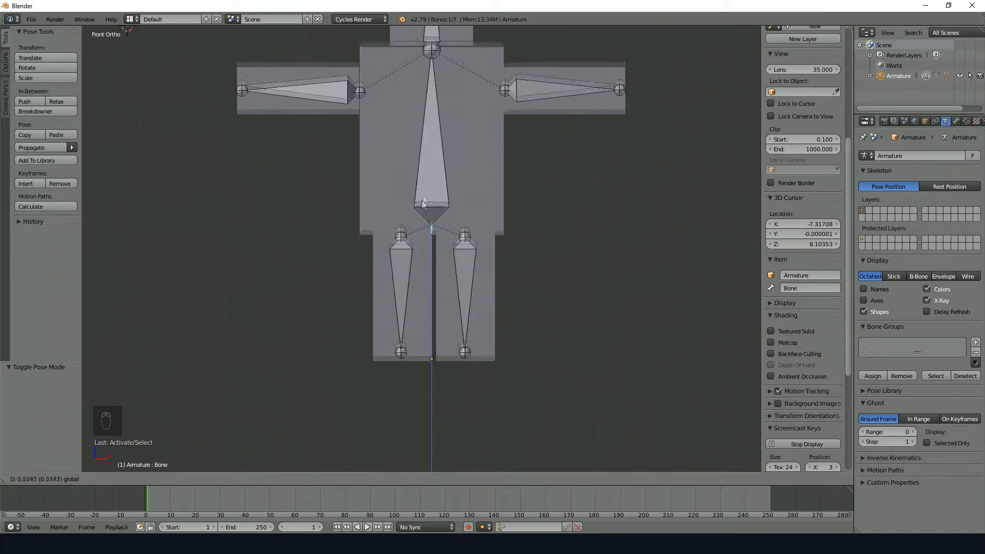
pyautogui.click(420, 205)
# Test-move the torso bone in Pose Mode, cancelling the move.
pyautogui.scroll(2, 442, 257)
pyautogui.keyDown('shift'); pyautogui.moveTo(462, 208); pyautogui.dragTo(416, 317, button='middle'); pyautogui.keyUp('shift')
pyautogui.moveTo(380, 295); pyautogui.dragTo(425, 261, button='right')
pyautogui.rightClick(425, 246)
pyautogui.scroll(-2, 425, 206)
pyautogui.keyDown('shift'); pyautogui.moveTo(439, 176); pyautogui.dragTo(451, 244, button='middle'); pyautogui.keyUp('shift')
pyautogui.scroll(1, 447, 254)
# Test-rotate the short hip bone in Edit Mode, cancelling the rotation, and return to Pose Mode.
pyautogui.press('Tab')
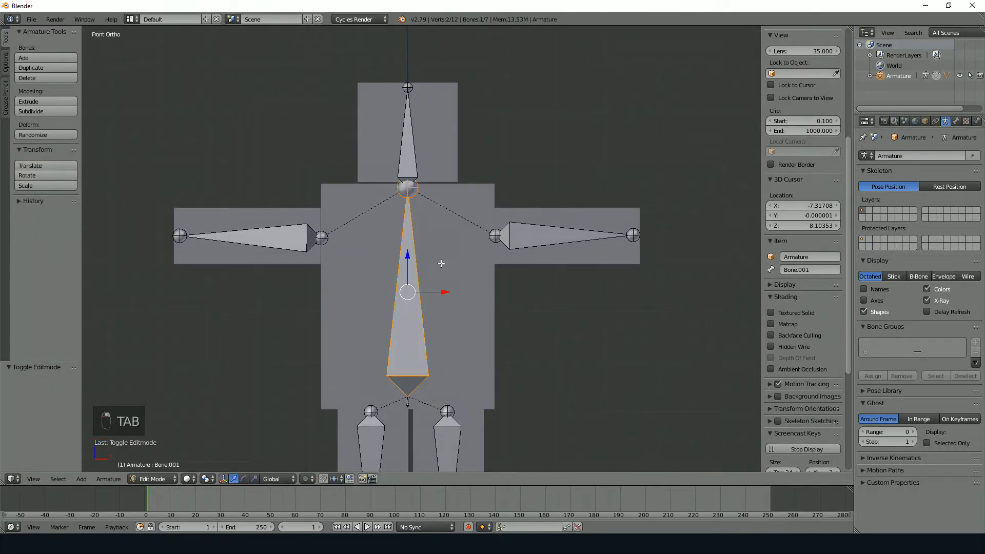
pyautogui.moveTo(409, 400); pyautogui.dragTo(417, 395, button='right')
pyautogui.rightClick(405, 396)
pyautogui.press('r')
pyautogui.rightClick(498, 390)
pyautogui.press('Tab')
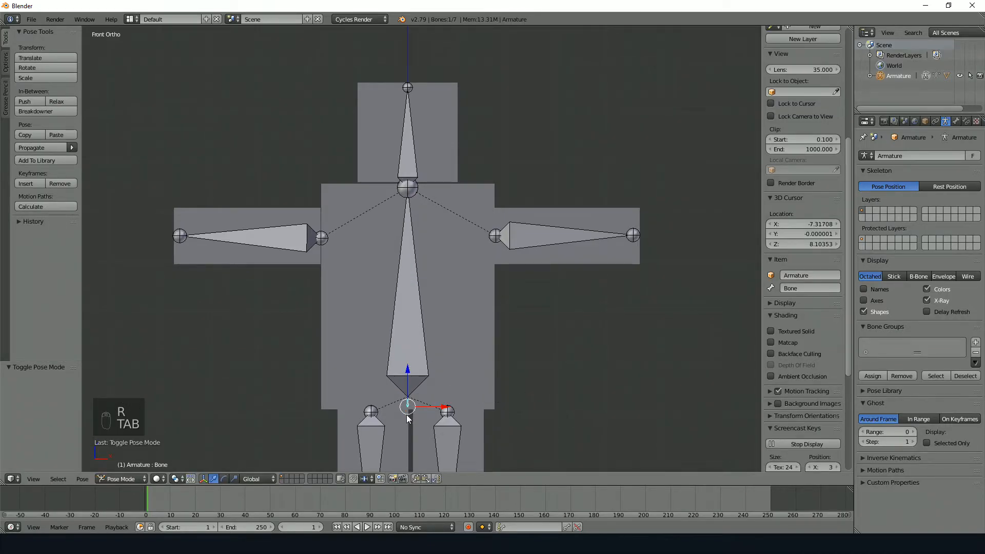
# Check the mesh's vertex groups against the torso bone's name, and test-rotate the torso bone, cancelling the rotation.
pyautogui.rightClick(409, 350)
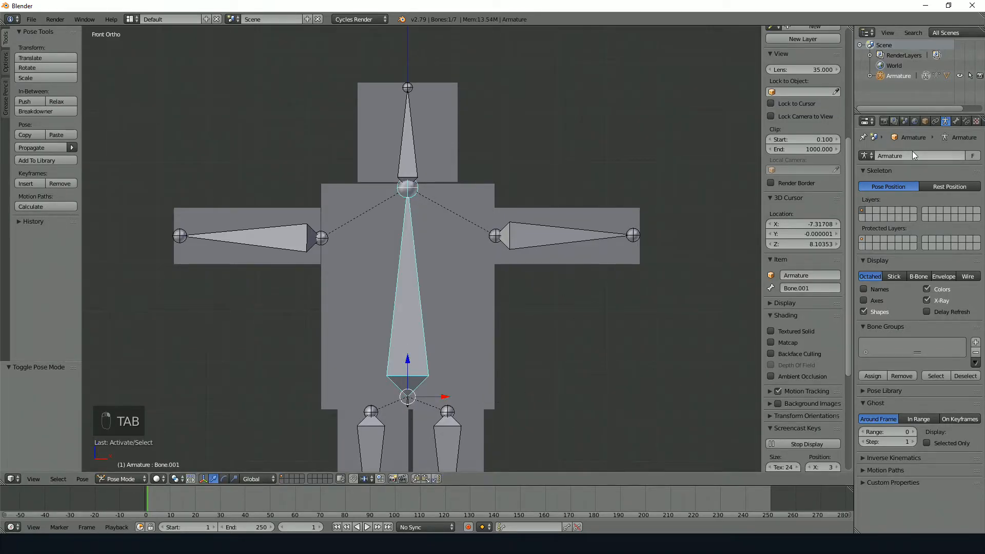
pyautogui.rightClick(371, 200)
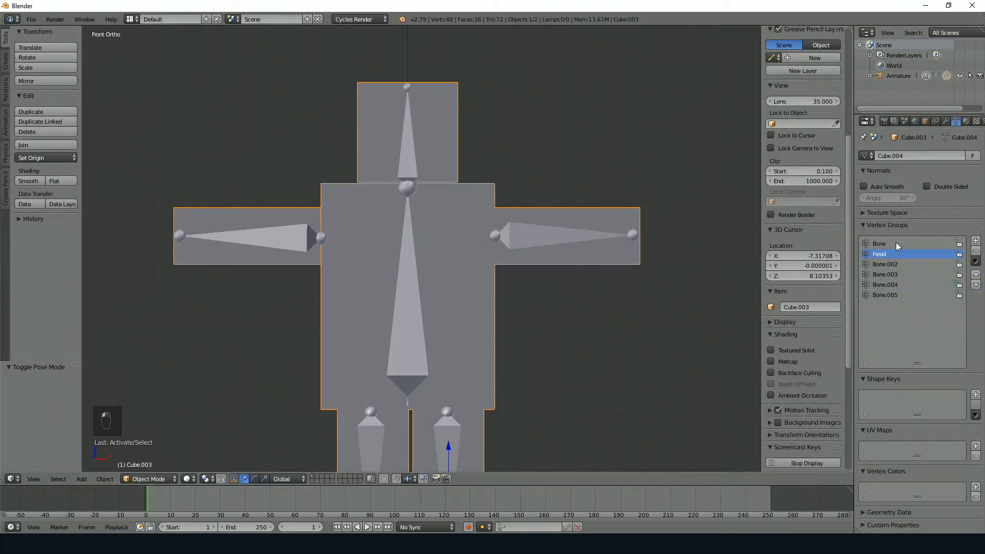
pyautogui.rightClick(410, 282)
pyautogui.press('r')
pyautogui.rightClick(448, 291)
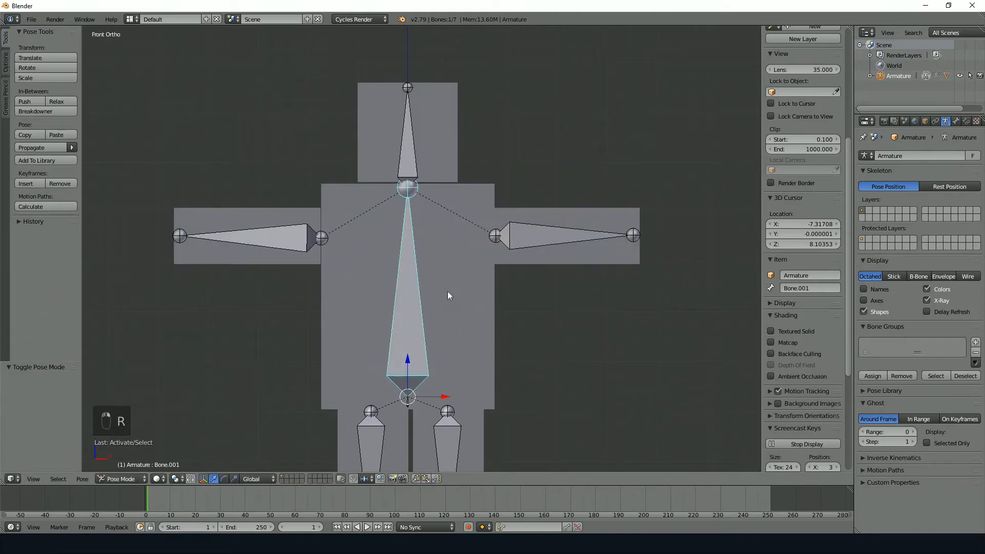
# Test-move the torso bone and test-rotate the short hip bone once more, cancelling every transform.
pyautogui.moveTo(447, 291); pyautogui.dragTo(426, 323, button='right')
pyautogui.rightClick(404, 399)
pyautogui.press('r')
pyautogui.rightClick(490, 310)
pyautogui.rightClick(489, 310)
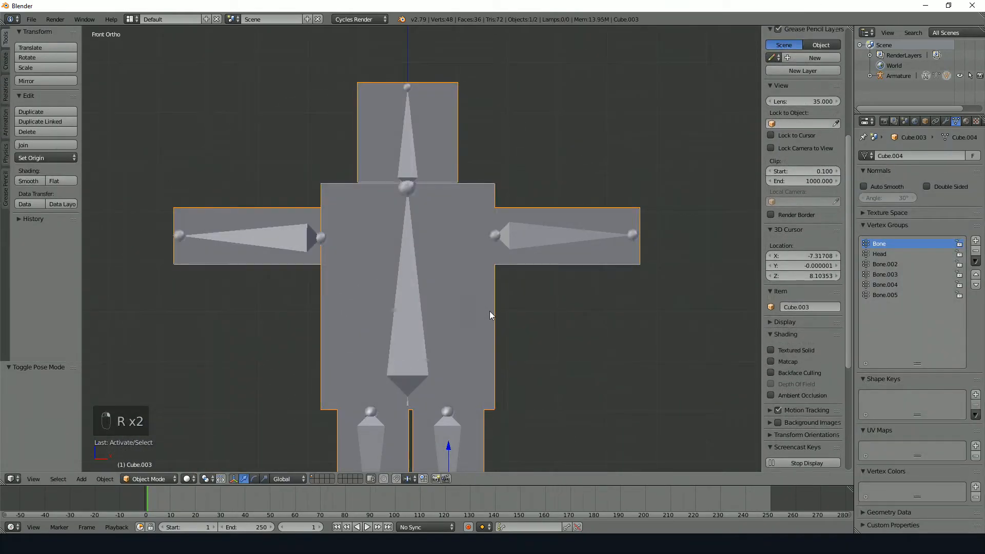
pyautogui.press('Tab')
pyautogui.press('Tab')
pyautogui.moveTo(415, 302); pyautogui.dragTo(457, 307, button='right')
pyautogui.rightClick(455, 294)
# Parent the humanoid mesh to the armature again using Armature Deform With Empty Groups.
pyautogui.rightClick(455, 298)
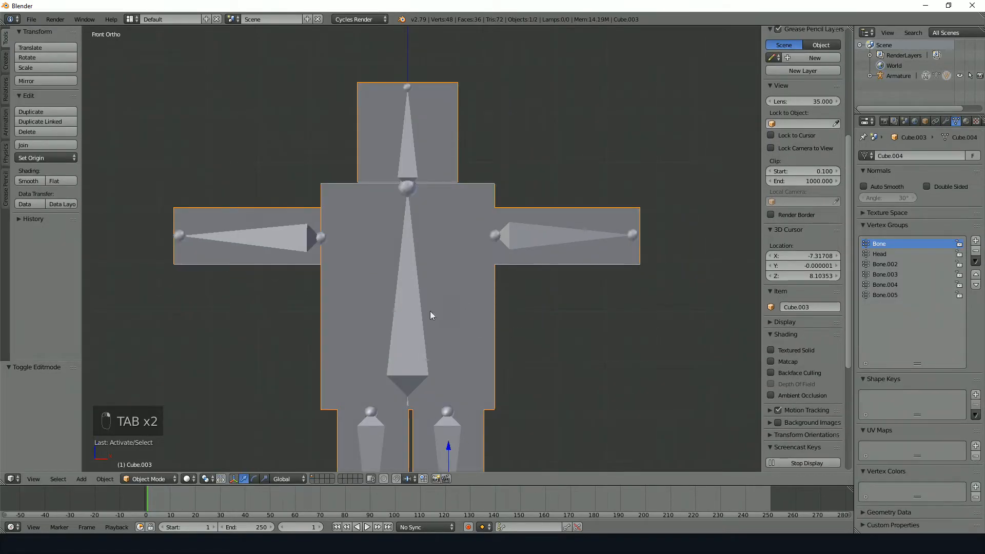
pyautogui.keyDown('shift'); pyautogui.rightClick(407, 319); pyautogui.keyUp('shift')
pyautogui.hotkey('ctrl', 'p')
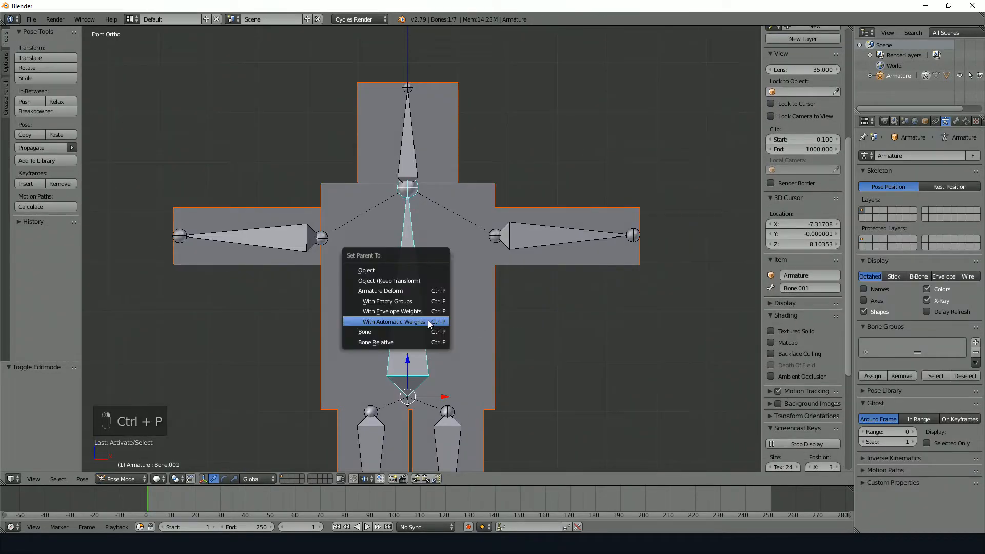
pyautogui.click(403, 302)
pyautogui.hotkey('ctrl', 'p')
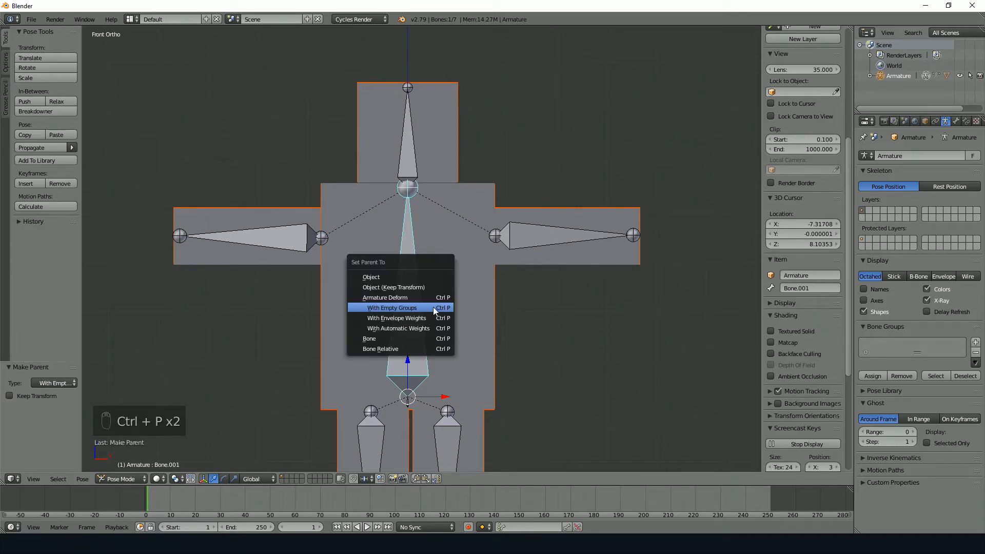
pyautogui.click(433, 306)
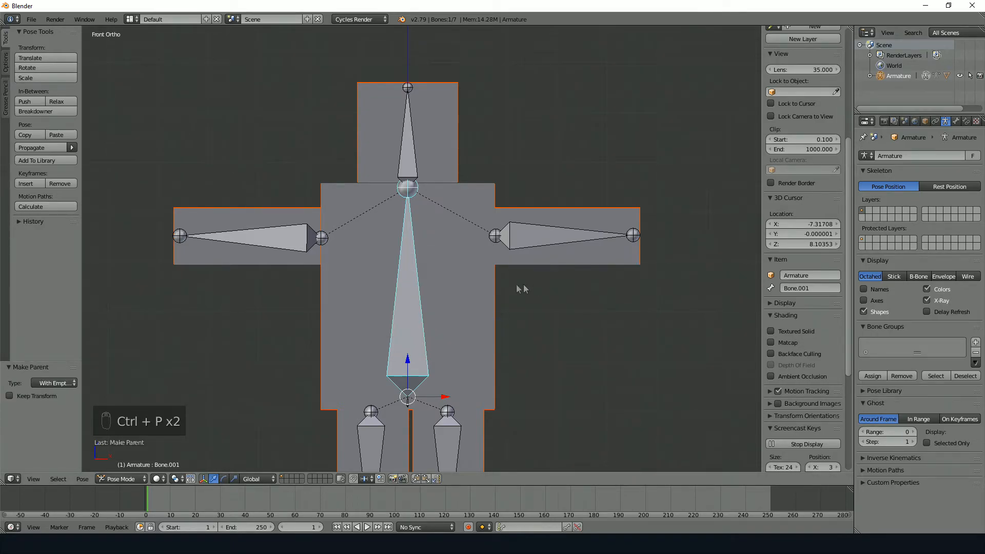
# Assign all linked vertices of the torso block to the mesh's Bone.001 vertex group.
pyautogui.rightClick(483, 288)
pyautogui.rightClick(867, 254)
pyautogui.press('Escape')
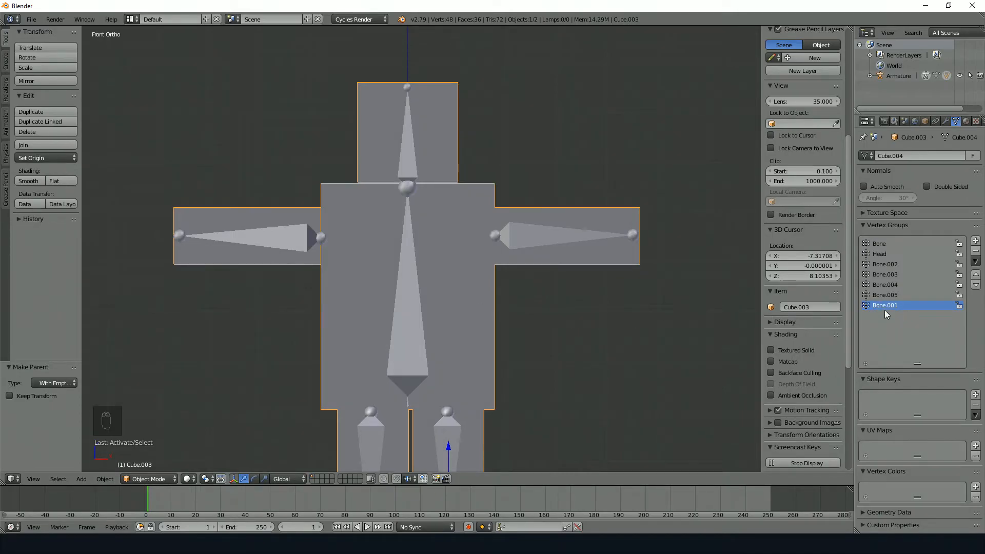
pyautogui.press('Tab')
pyautogui.press('a')
pyautogui.press('a')
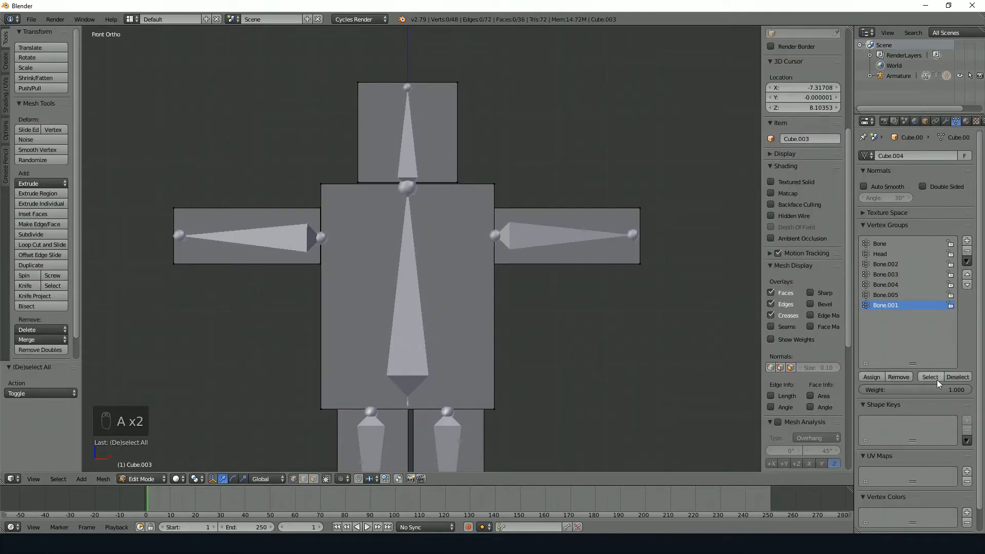
pyautogui.click(937, 379)
pyautogui.click(922, 376)
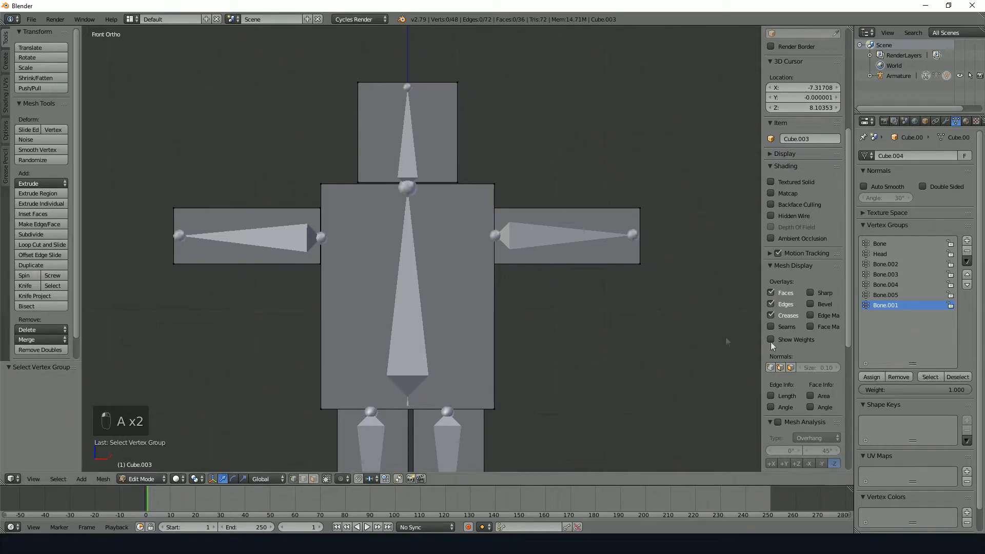
pyautogui.press('l')
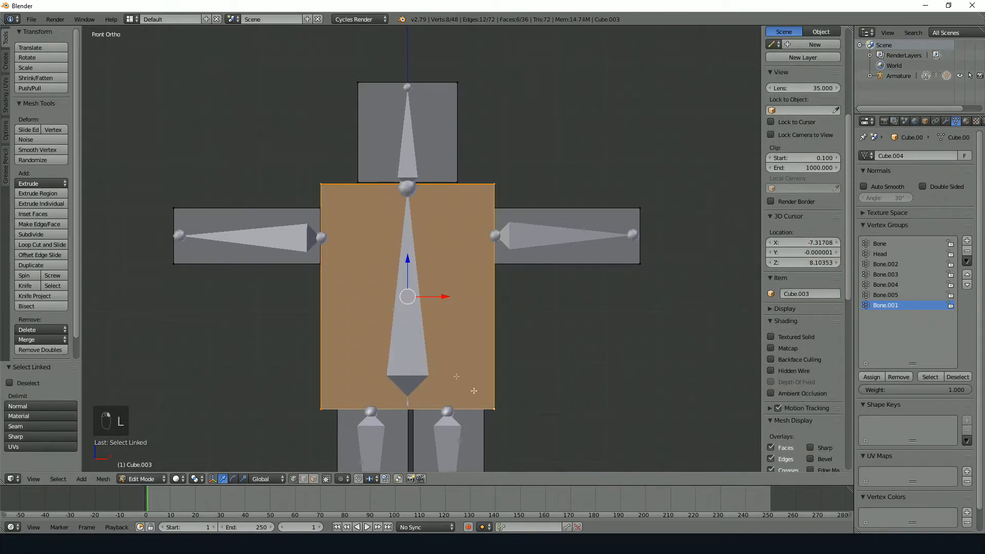
pyautogui.click(867, 377)
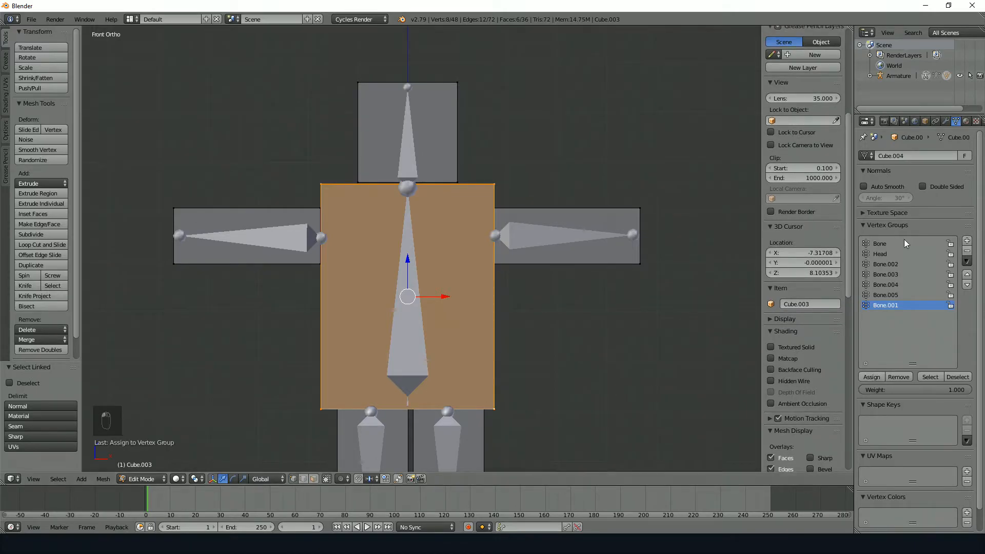
# Remove the torso block's vertices from the Bone vertex group and leave Edit Mode.
pyautogui.press('a')
pyautogui.scroll(-3, 803, 205)
pyautogui.click(930, 377)
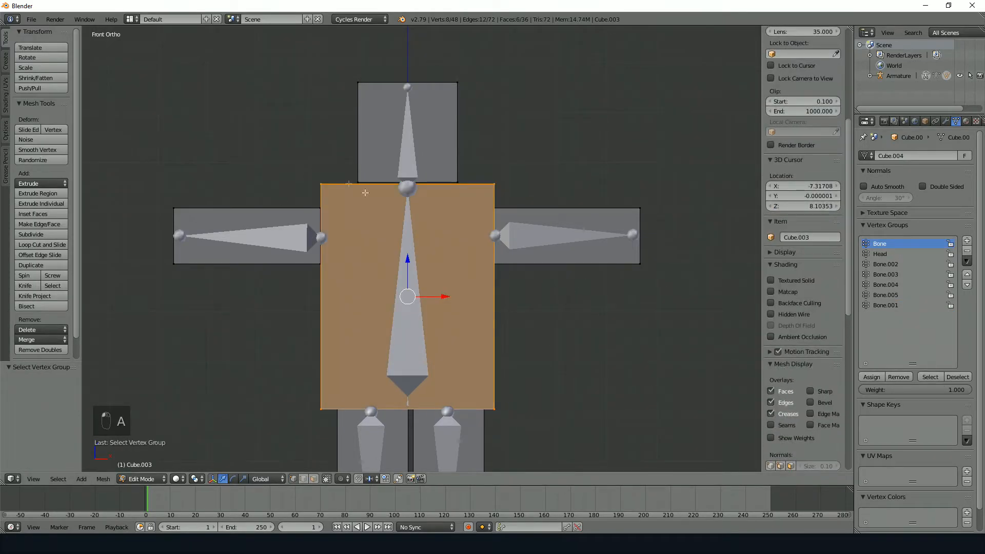
pyautogui.click(899, 377)
pyautogui.press('a')
pyautogui.press('Tab')
# Test-rotate the torso bone and the head bone in Pose Mode, cancelling both rotations.
pyautogui.rightClick(403, 339)
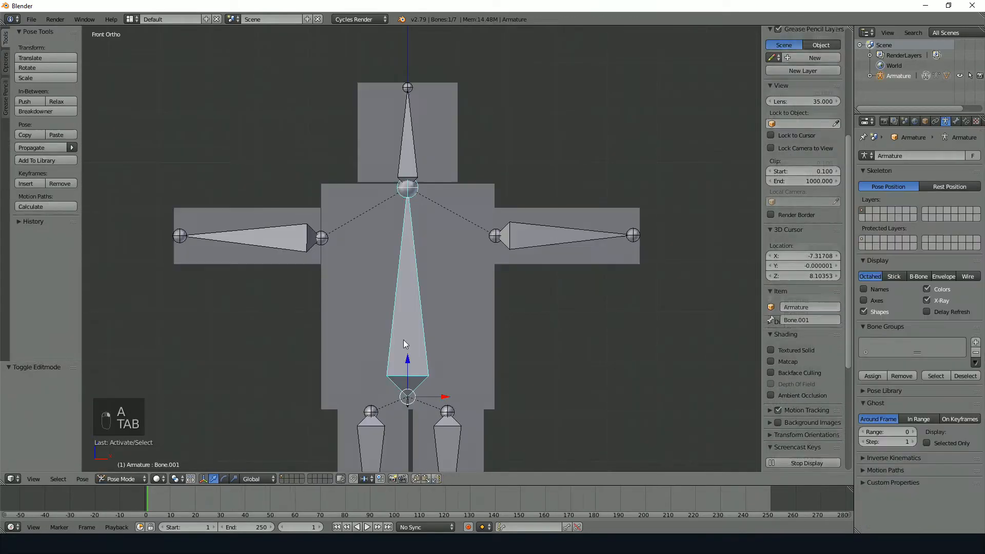
pyautogui.press('r')
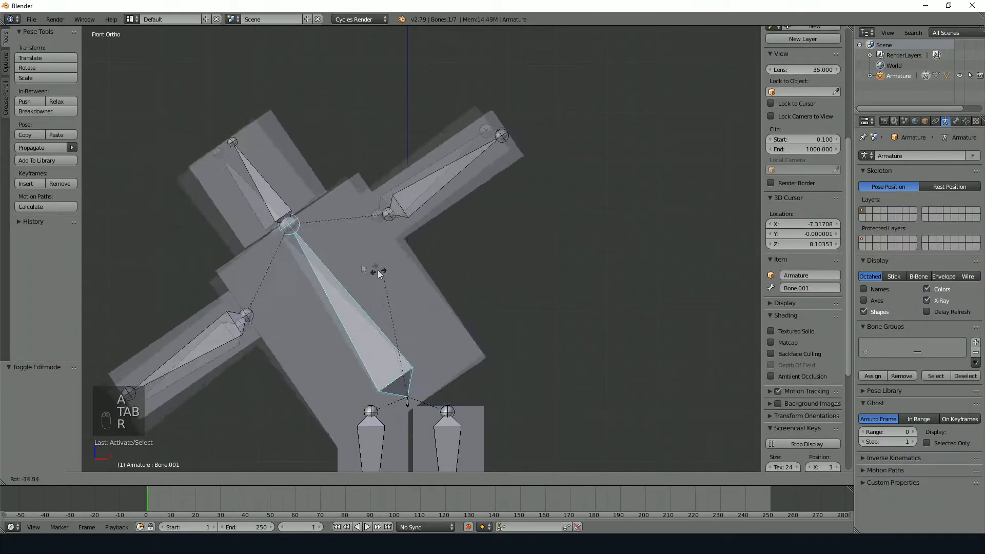
pyautogui.rightClick(294, 217)
pyautogui.rightClick(411, 167)
pyautogui.press('r')
pyautogui.rightClick(345, 149)
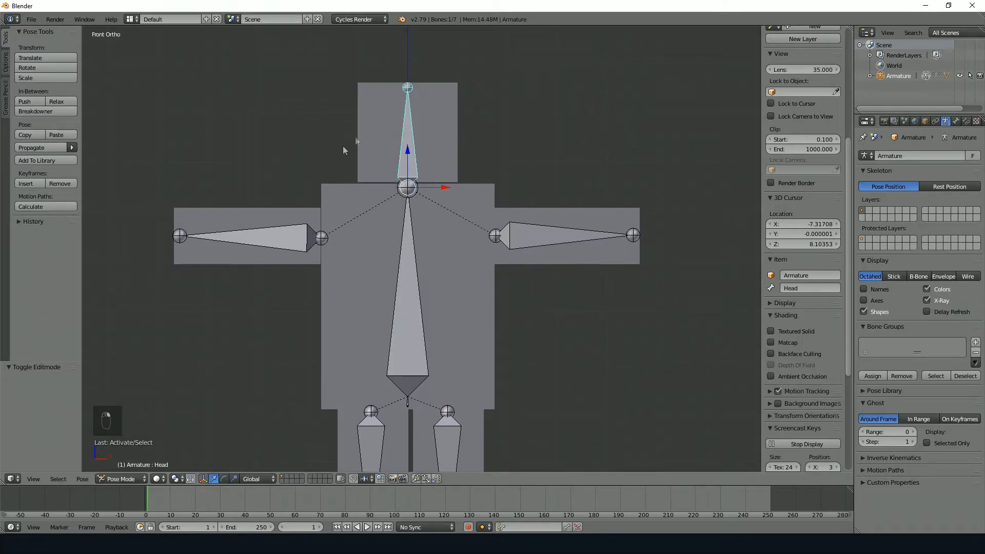
# Test-rotate the two arm bones, cancelling each rotation.
pyautogui.rightClick(313, 261)
pyautogui.press('r')
pyautogui.rightClick(180, 275)
pyautogui.scroll(2, 450, 90)
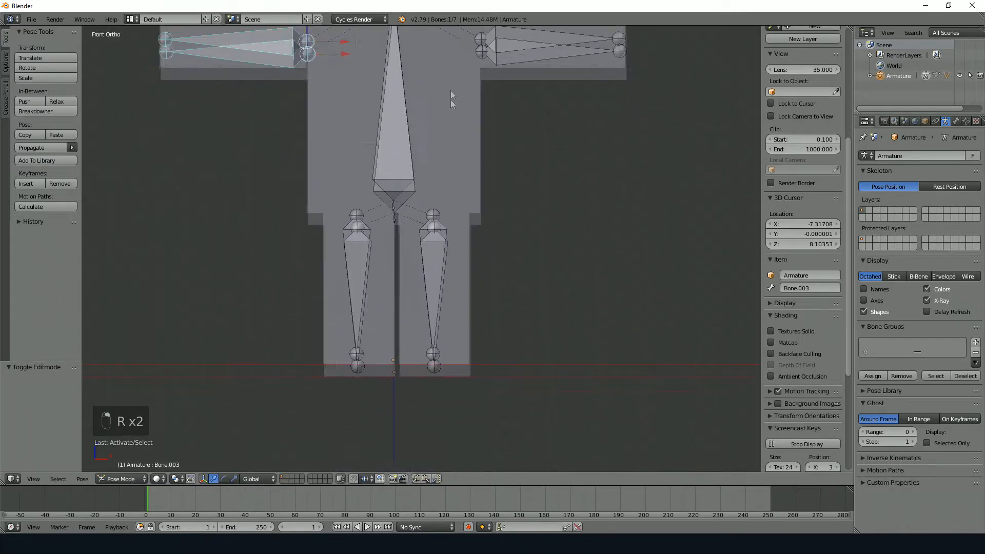
pyautogui.scroll(-4, 491, 111)
pyautogui.scroll(3, 550, 215)
pyautogui.moveTo(550, 216); pyautogui.dragTo(535, 291, button='right')
pyautogui.rightClick(473, 249)
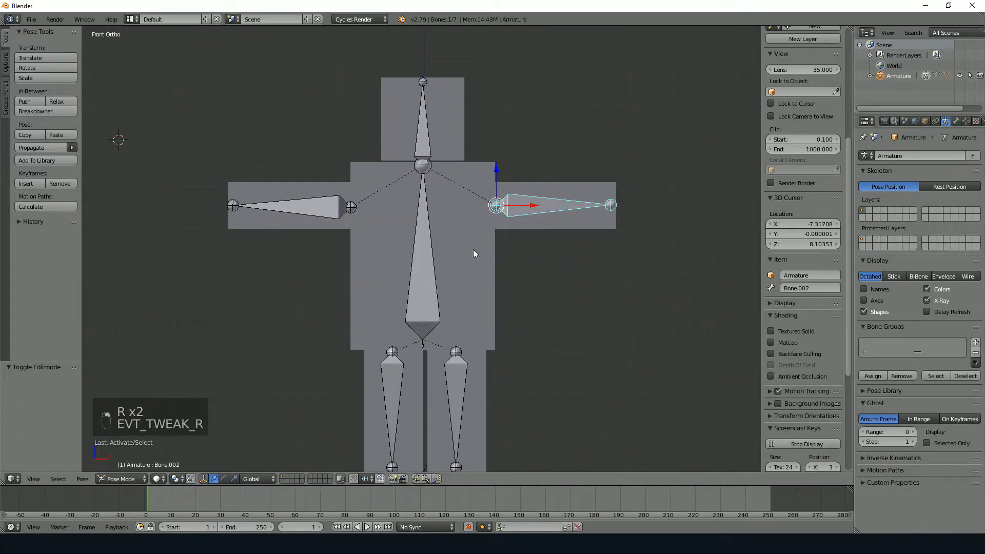
# Select the humanoid mesh and delete all of its vertex groups.
pyautogui.rightClick(447, 266)
pyautogui.rightClick(433, 276)
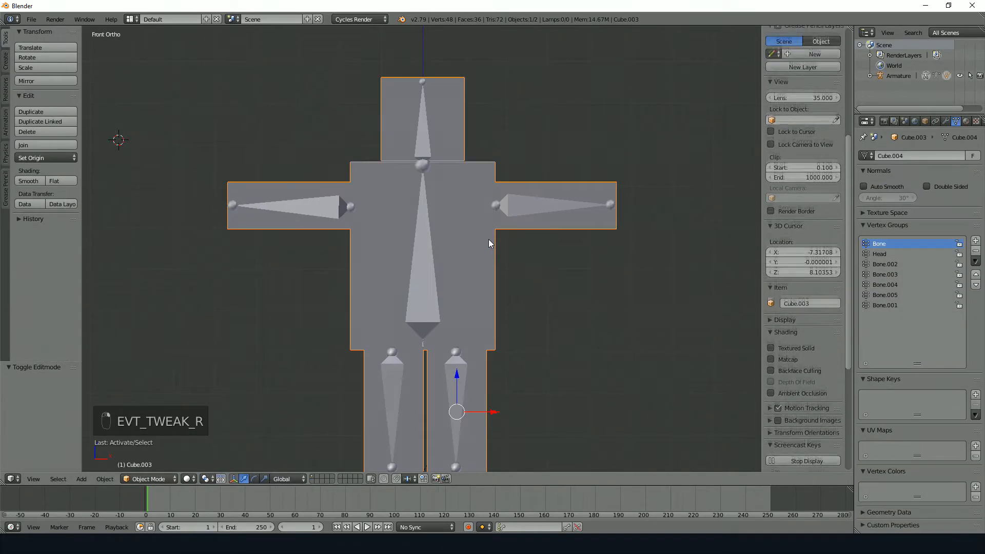
pyautogui.click(976, 254)
pyautogui.click(977, 254)
pyautogui.click(976, 254)
pyautogui.click(976, 254)
pyautogui.click(976, 254)
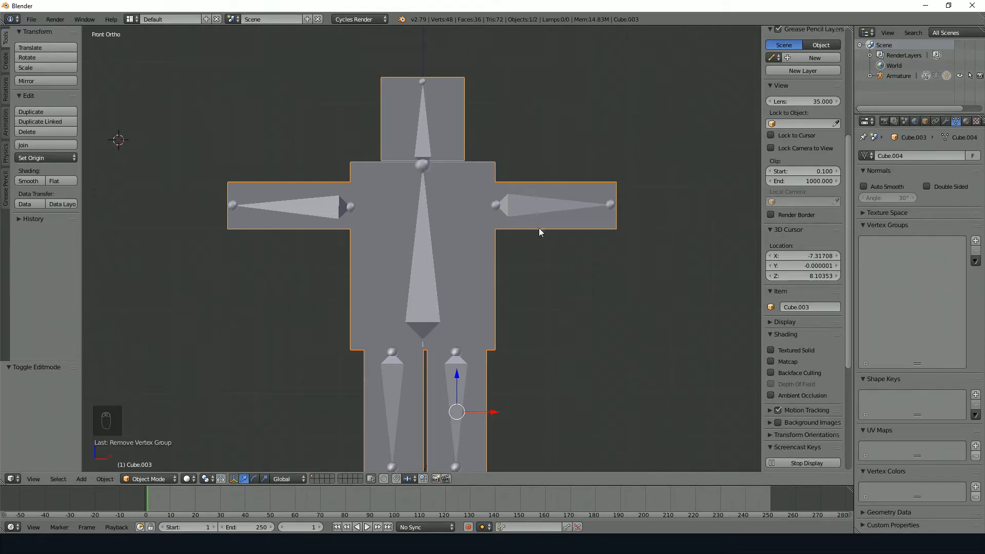
# Test-rotate the character's left arm bone and the torso bone, cancelling both rotations.
pyautogui.rightClick(537, 212)
pyautogui.press('r')
pyautogui.rightClick(492, 192)
pyautogui.rightClick(433, 234)
pyautogui.press('r')
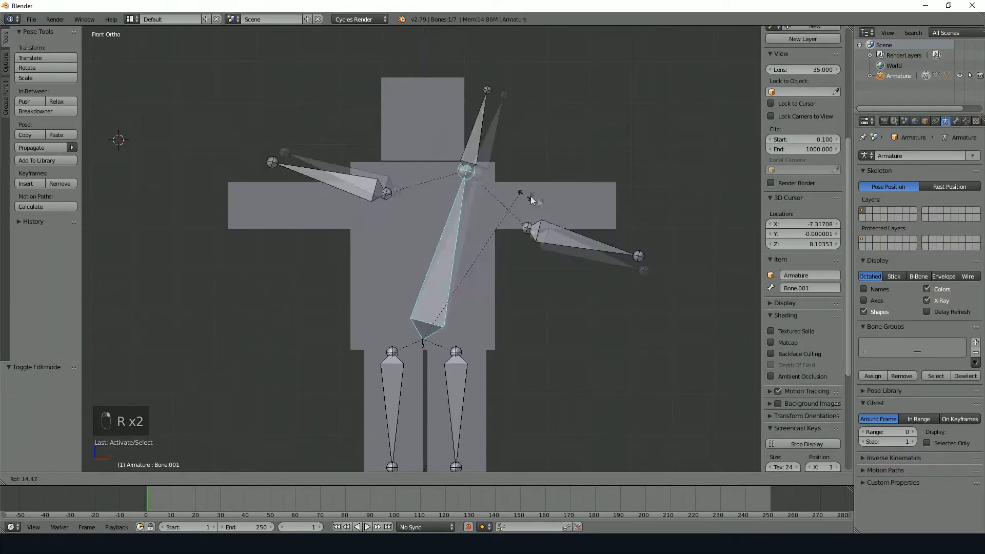
pyautogui.rightClick(525, 211)
# Parent the humanoid mesh to the armature using Armature Deform With Empty Groups.
pyautogui.moveTo(491, 255); pyautogui.dragTo(553, 275, button='right')
pyautogui.rightClick(536, 271)
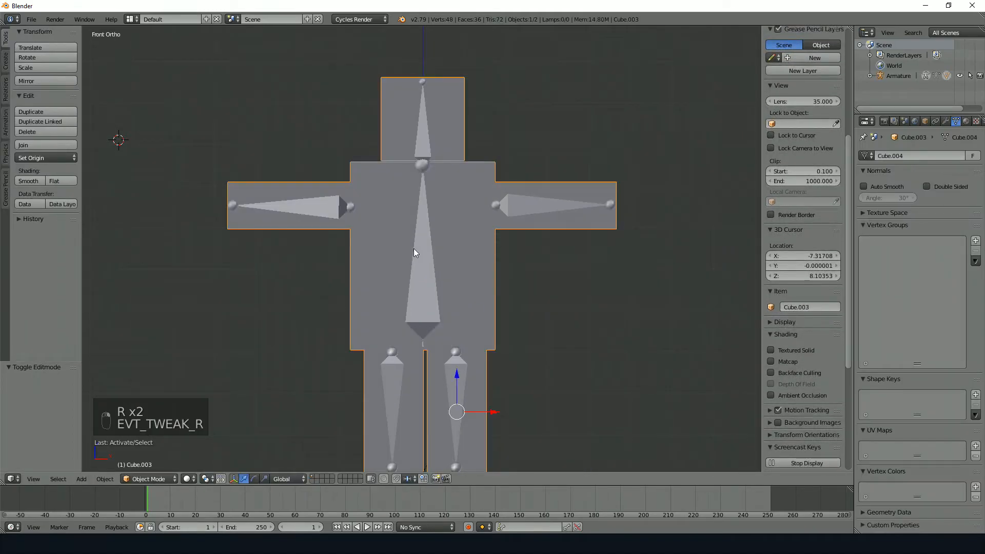
pyautogui.rightClick(416, 264)
pyautogui.press('a')
pyautogui.press('a')
pyautogui.press('a')
pyautogui.press('a')
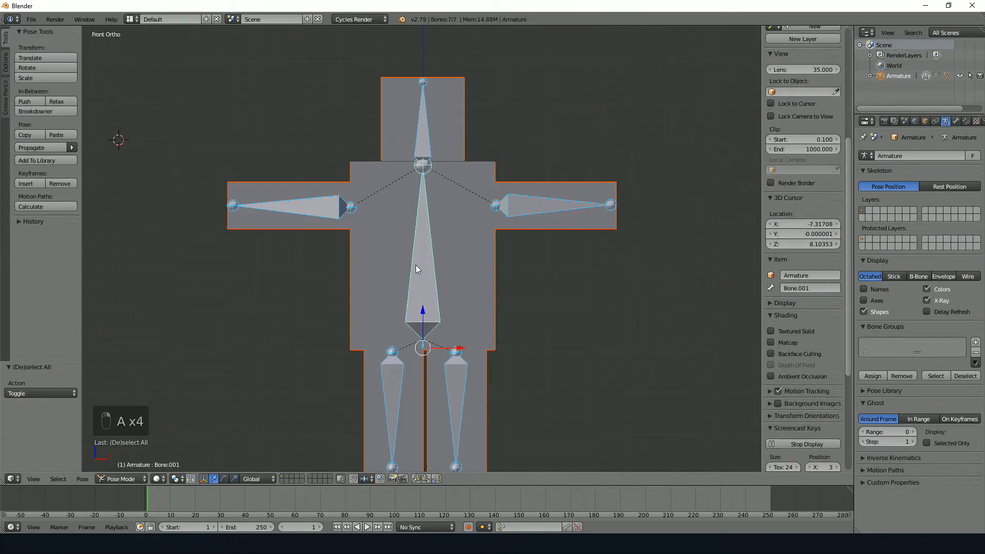
pyautogui.hotkey('ctrl', 'p')
pyautogui.click(412, 266)
# Enter Edit Mode on the humanoid mesh and check which vertices the new vertex groups select.
pyautogui.rightClick(495, 281)
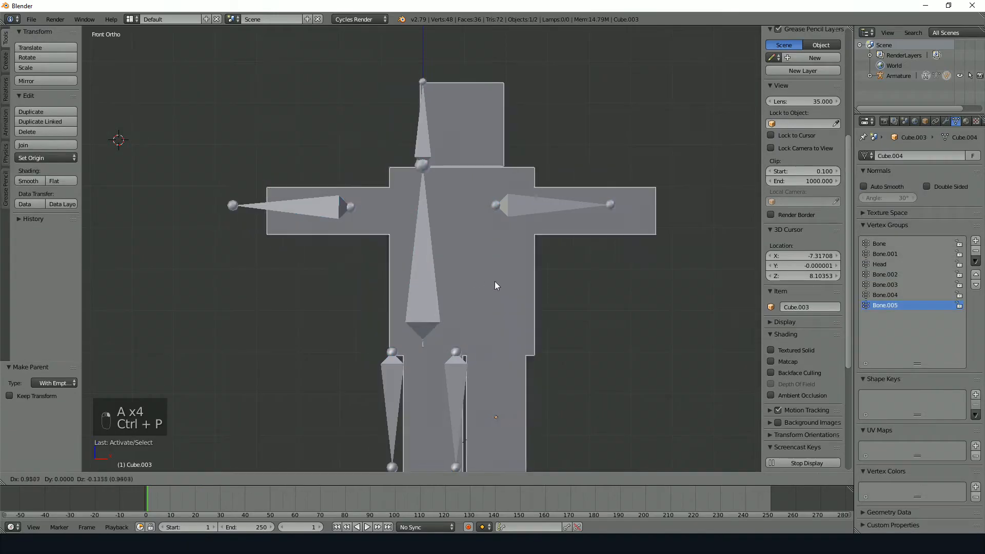
pyautogui.press('Tab')
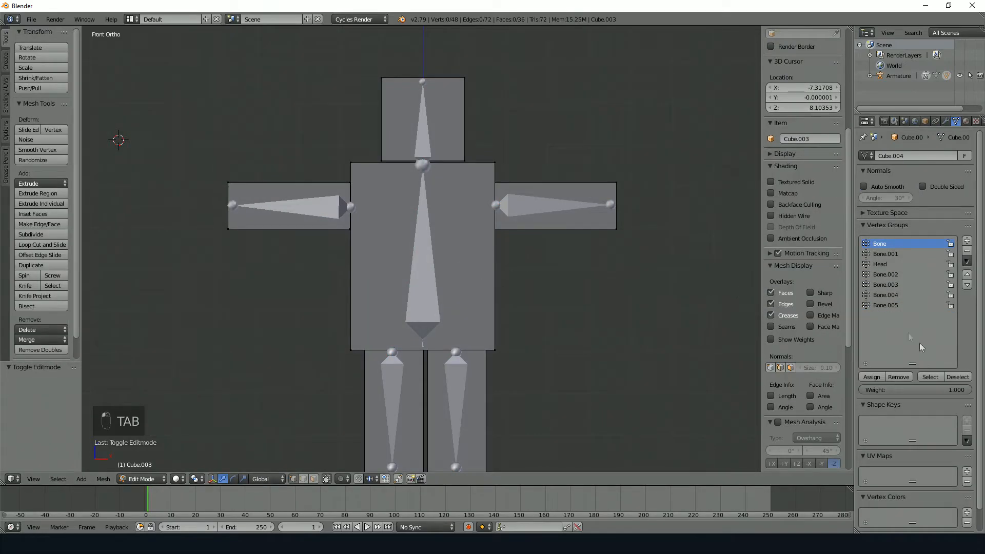
pyautogui.click(935, 378)
pyautogui.click(930, 377)
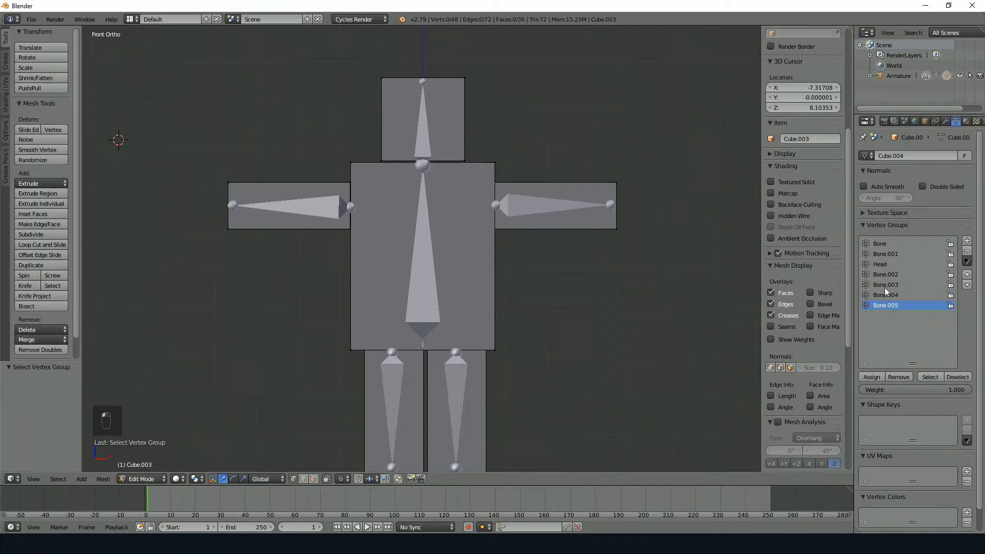
# Assign all linked vertices of the head block to the Head vertex group and leave Edit Mode.
pyautogui.click(881, 264)
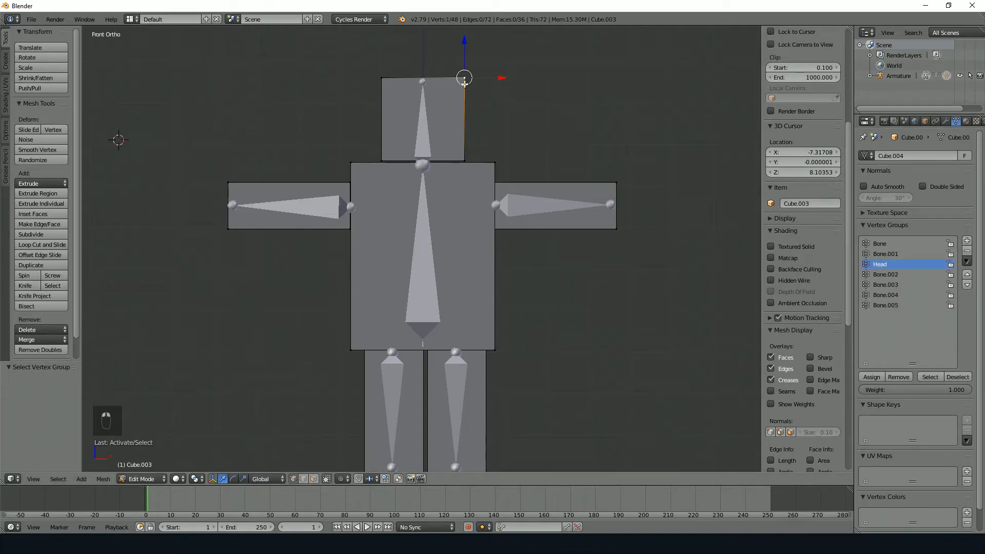
pyautogui.press('l')
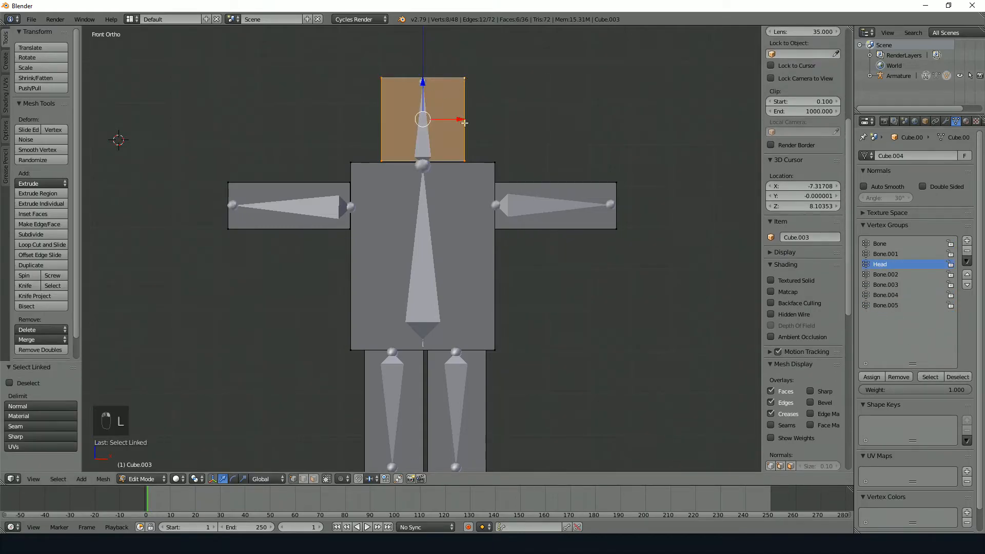
pyautogui.click(872, 377)
pyautogui.press('Tab')
# Test-rotate the head bone and the torso bone, cancelling both rotations.
pyautogui.rightClick(428, 129)
pyautogui.press('r')
pyautogui.rightClick(438, 177)
pyautogui.rightClick(428, 196)
pyautogui.press('r')
pyautogui.rightClick(487, 246)
# Check the torso bone's name and assign all linked vertices of the torso block to the Bone.001 vertex group.
pyautogui.press('Tab')
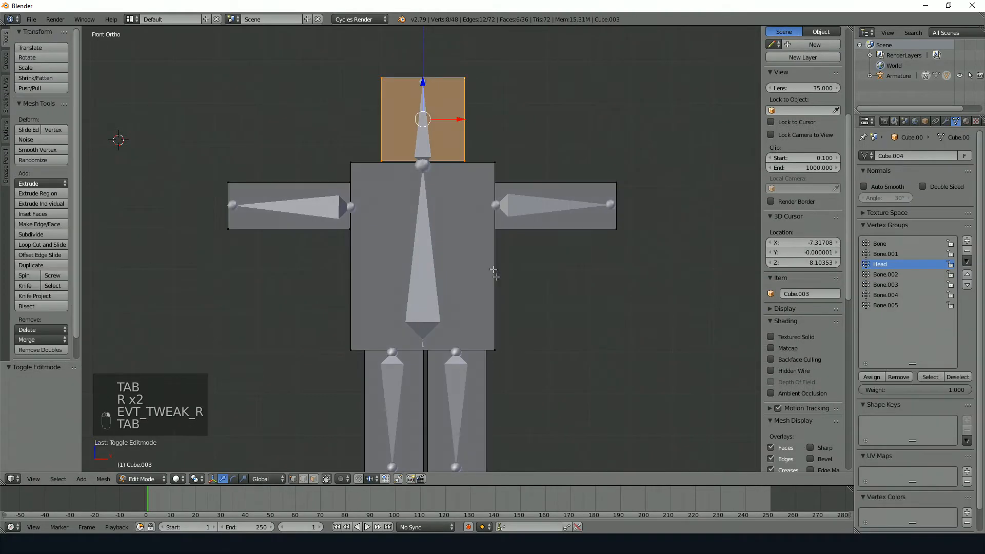
pyautogui.rightClick(495, 350)
pyautogui.press('l')
pyautogui.scroll(-3, 802, 308)
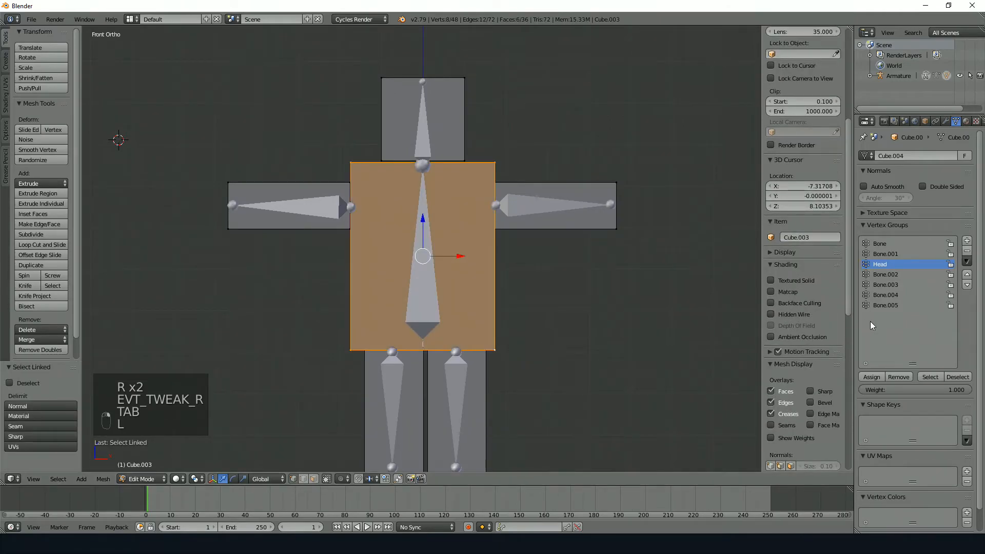
pyautogui.click(885, 254)
pyautogui.press('Tab')
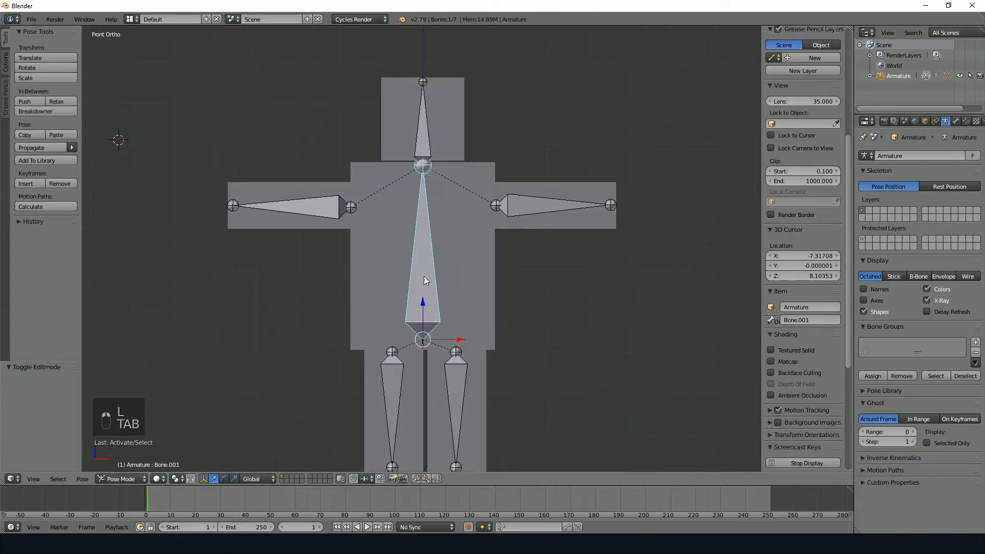
pyautogui.rightClick(424, 280)
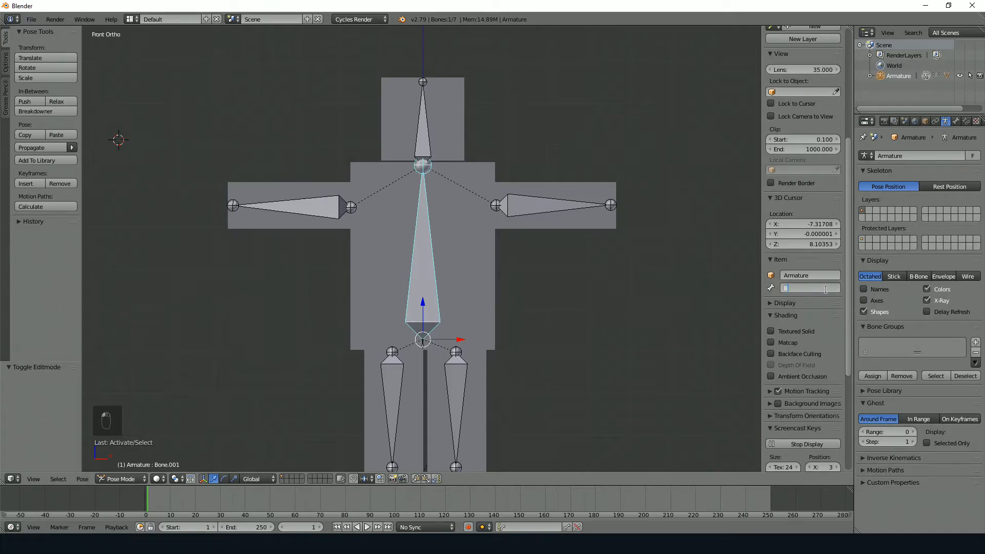
pyautogui.press('BackSpace')
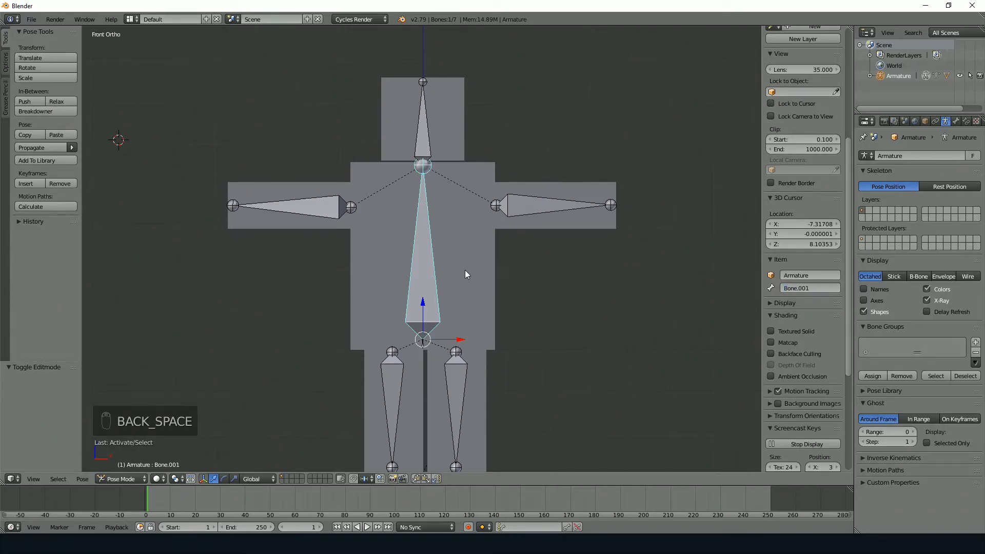
pyautogui.press('Tab')
pyautogui.press('Tab')
pyautogui.rightClick(475, 265)
pyautogui.press('Tab')
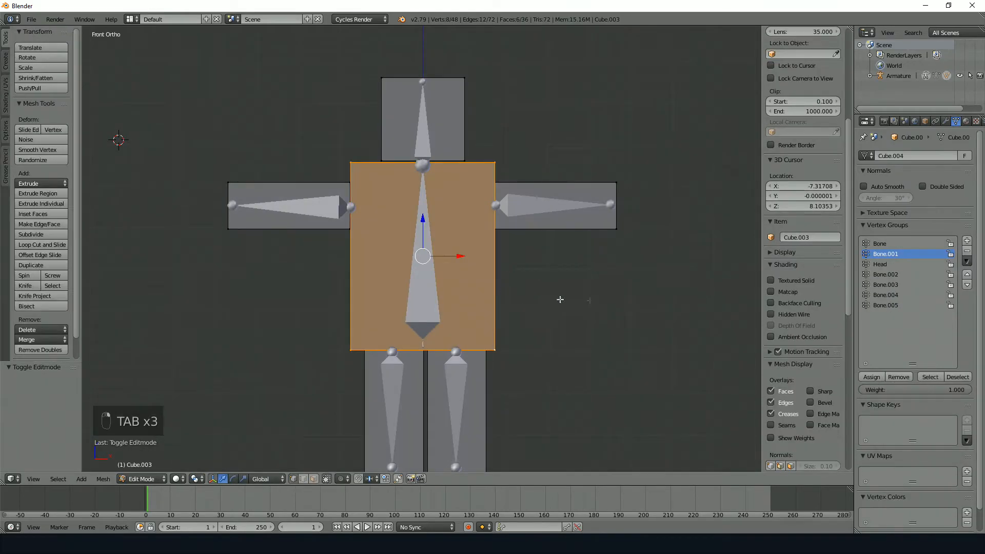
pyautogui.click(871, 377)
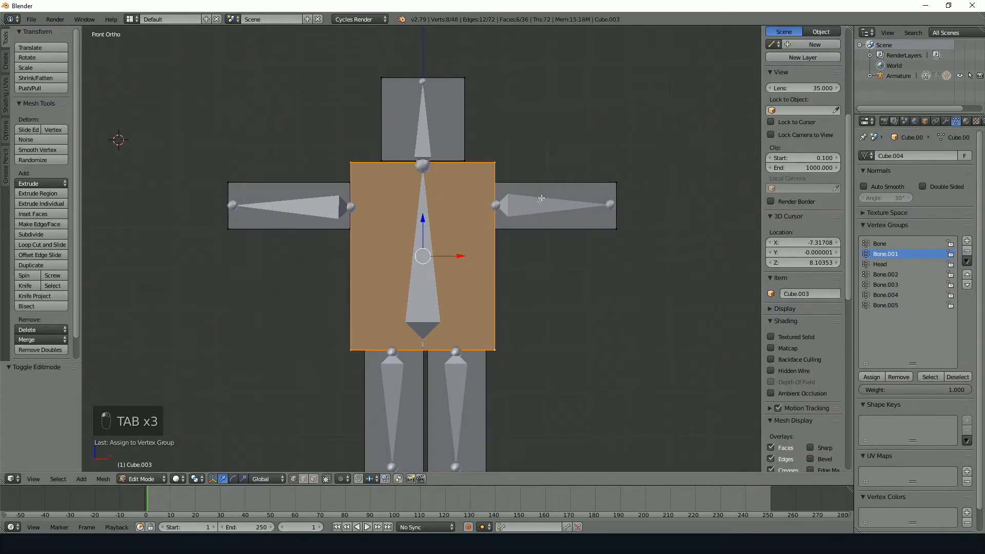
# Leave Edit Mode and test-rotate the torso bone, cancelling the rotation.
pyautogui.press('Tab')
pyautogui.rightClick(445, 226)
pyautogui.press('r')
pyautogui.rightClick(482, 199)
pyautogui.moveTo(579, 226); pyautogui.dragTo(598, 261, button='right')
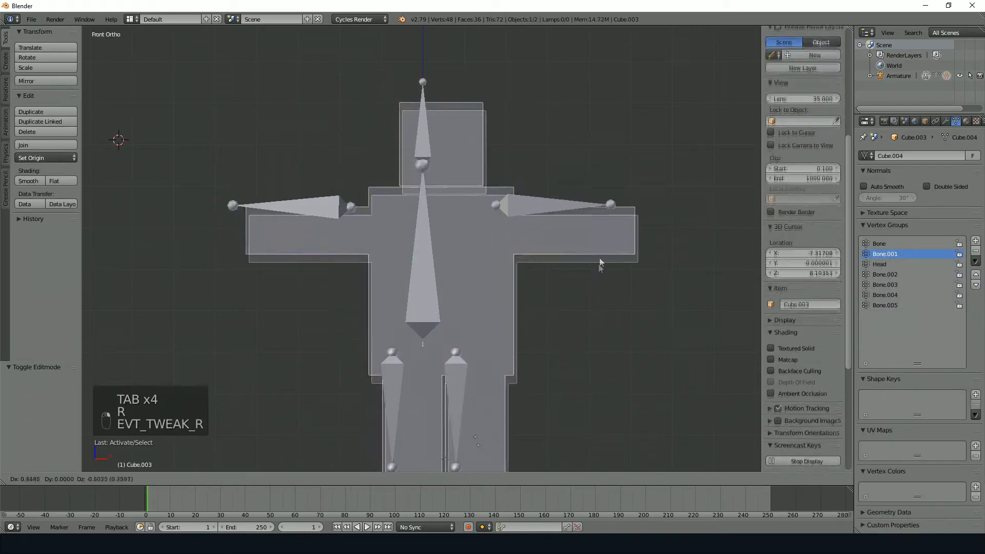
pyautogui.rightClick(584, 235)
# Check the character's left arm bone's name and assign that arm block's linked vertices to the Bone.002 vertex group.
pyautogui.press('Tab')
pyautogui.press('Tab')
pyautogui.rightClick(541, 208)
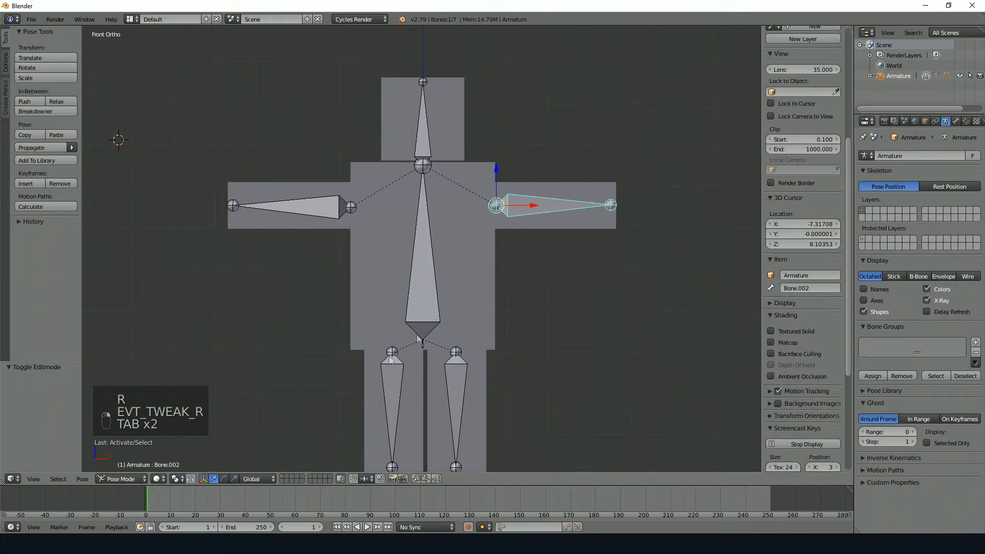
pyautogui.rightClick(564, 228)
pyautogui.press('Tab')
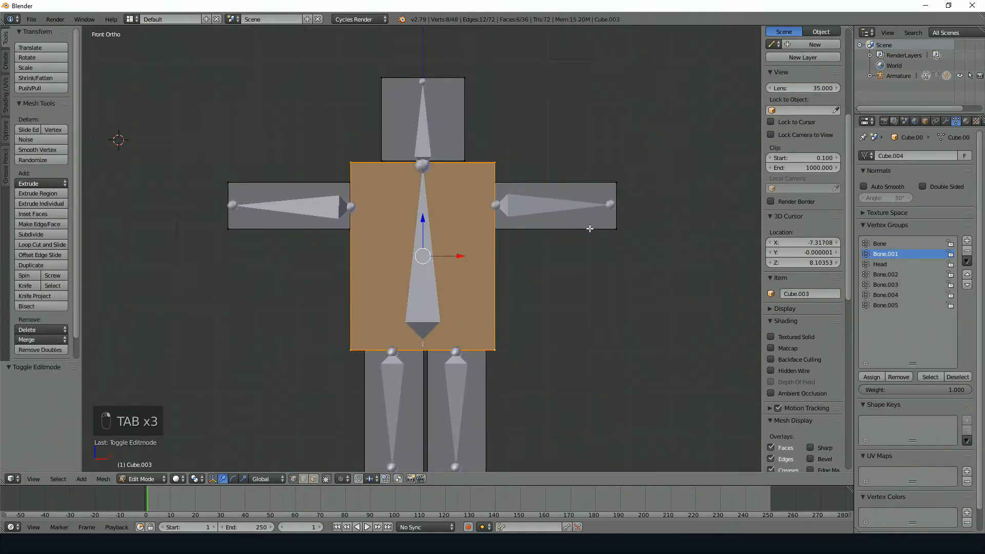
pyautogui.press('l')
pyautogui.press('k')
pyautogui.press('Escape')
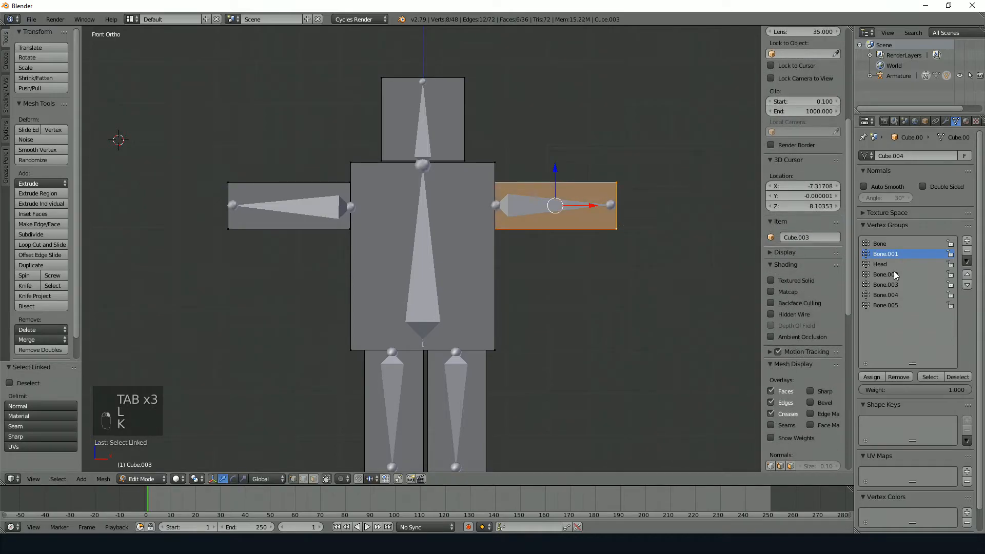
pyautogui.click(871, 376)
# Assign all linked vertices of the character's right arm block to the Bone.003 vertex group and leave Edit Mode.
pyautogui.press('Tab')
pyautogui.rightClick(526, 209)
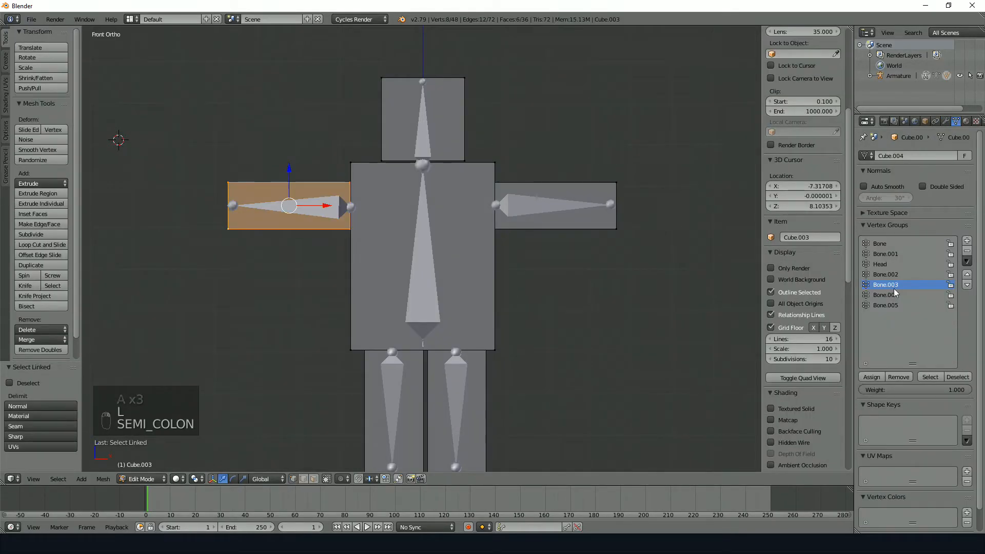
pyautogui.click(872, 377)
pyautogui.press('Tab')
# Test-rotate the character's right arm bone and the torso bone, cancelling both rotations.
pyautogui.rightClick(303, 213)
pyautogui.press('r')
pyautogui.rightClick(268, 204)
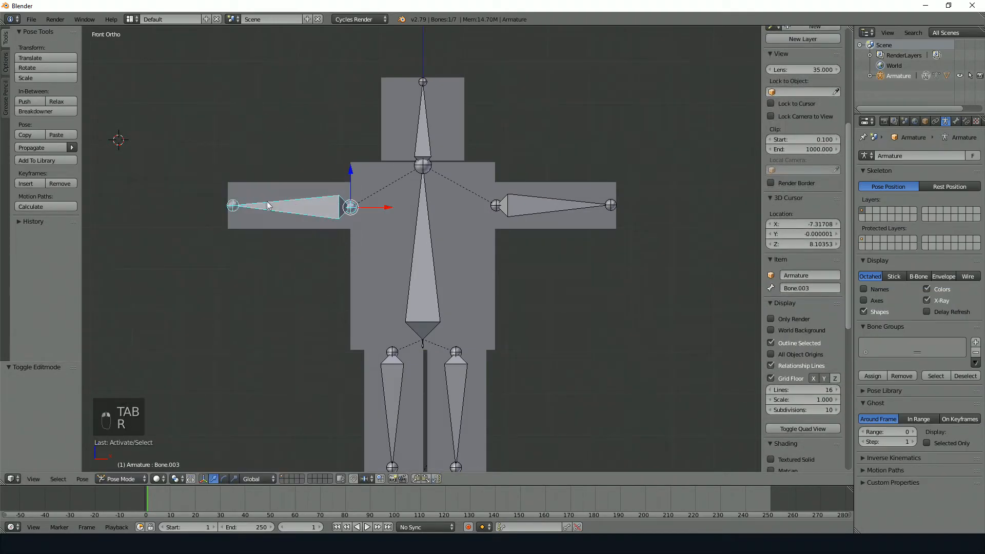
pyautogui.rightClick(414, 261)
pyautogui.press('r')
pyautogui.rightClick(387, 196)
# Select all linked vertices of the character's left leg block, check its bone's name and make Bone.004 the active vertex group.
pyautogui.keyDown('shift'); pyautogui.moveTo(482, 360); pyautogui.dragTo(463, 271, button='middle'); pyautogui.keyUp('shift')
pyautogui.moveTo(462, 272); pyautogui.dragTo(521, 294, button='right')
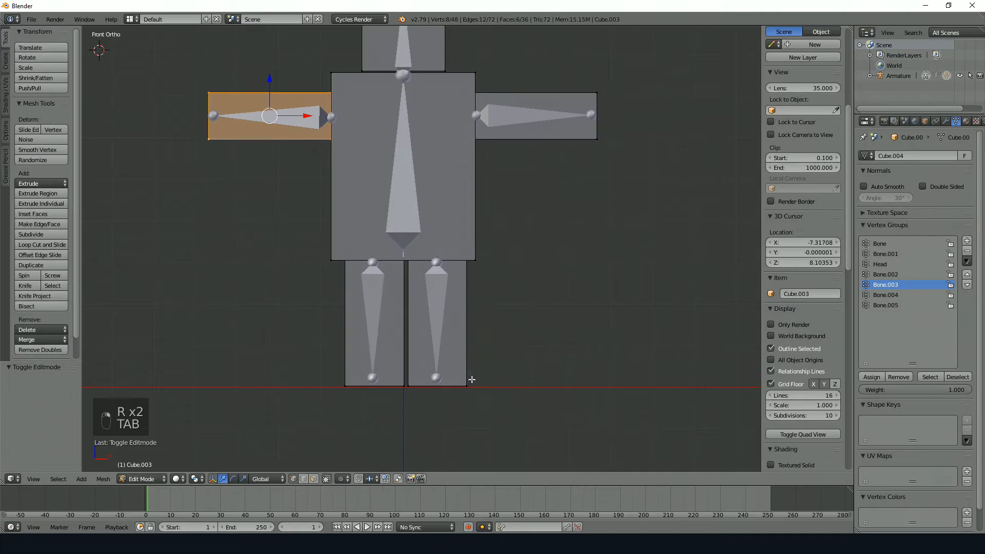
pyautogui.rightClick(467, 386)
pyautogui.press('l')
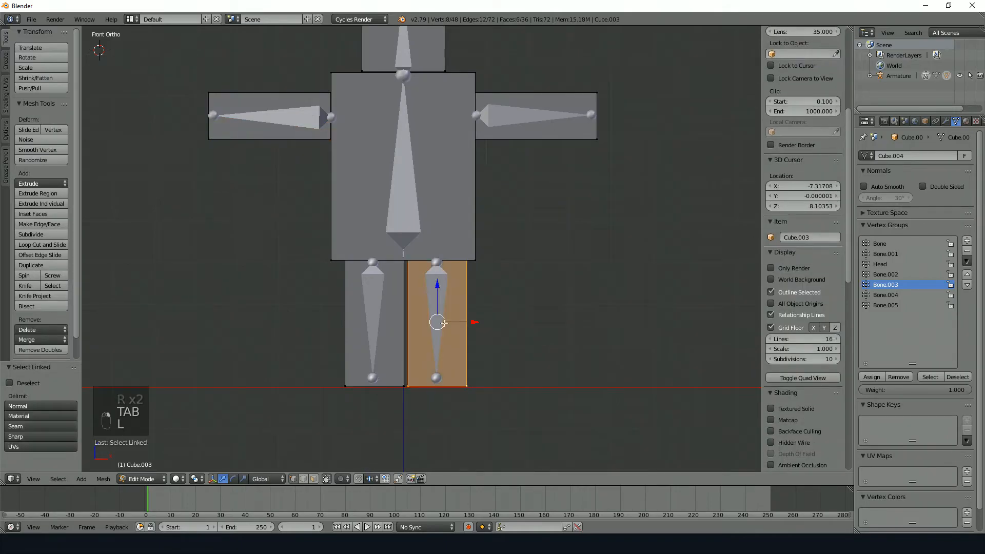
pyautogui.press('Tab')
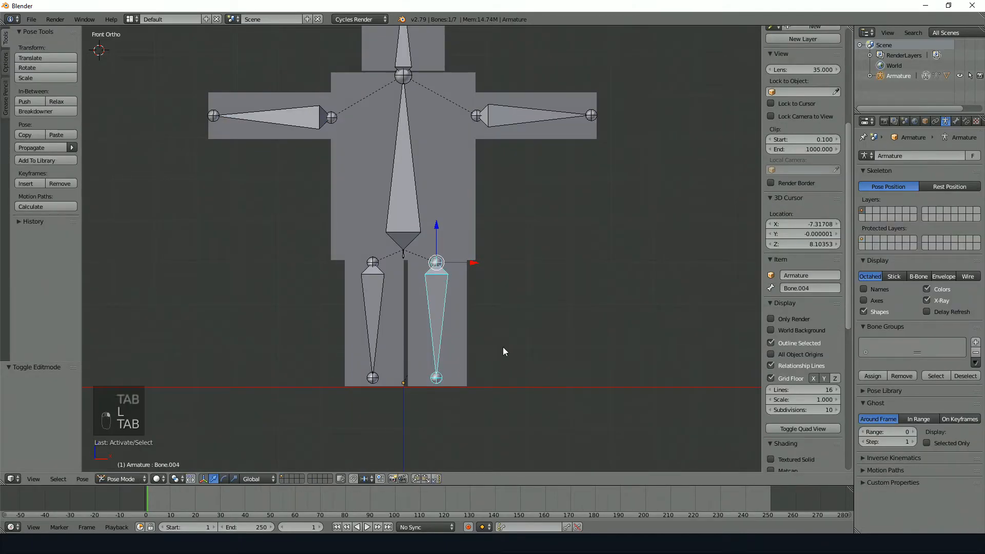
pyautogui.press('Tab')
pyautogui.press('Tab')
pyautogui.rightClick(456, 348)
pyautogui.press('Tab')
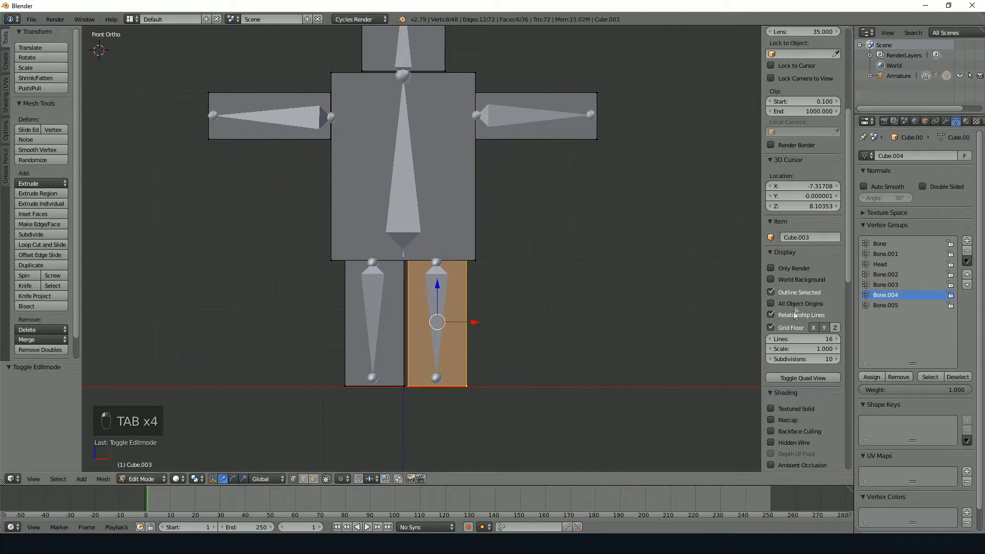
# Try to rename the character's left leg bone to LeftFoot in Pose Mode.
pyautogui.scroll(3, 794, 321)
pyautogui.press('Tab')
pyautogui.rightClick(433, 308)
pyautogui.click(807, 307)
pyautogui.hotkey('ctrl', 'a')
pyautogui.write('Foo')
pyautogui.press('BackSpace')
pyautogui.press('BackSpace')
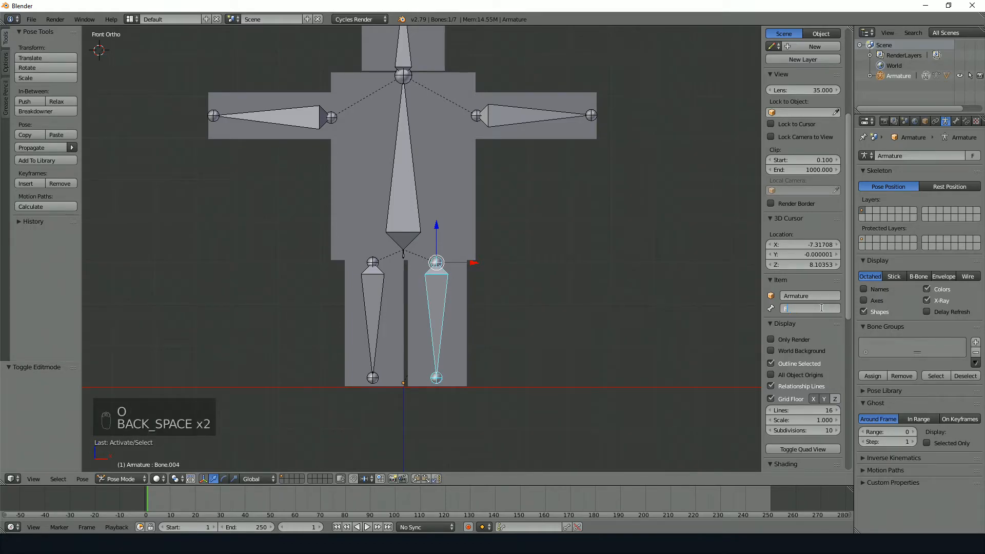
pyautogui.write('LeftFoot')
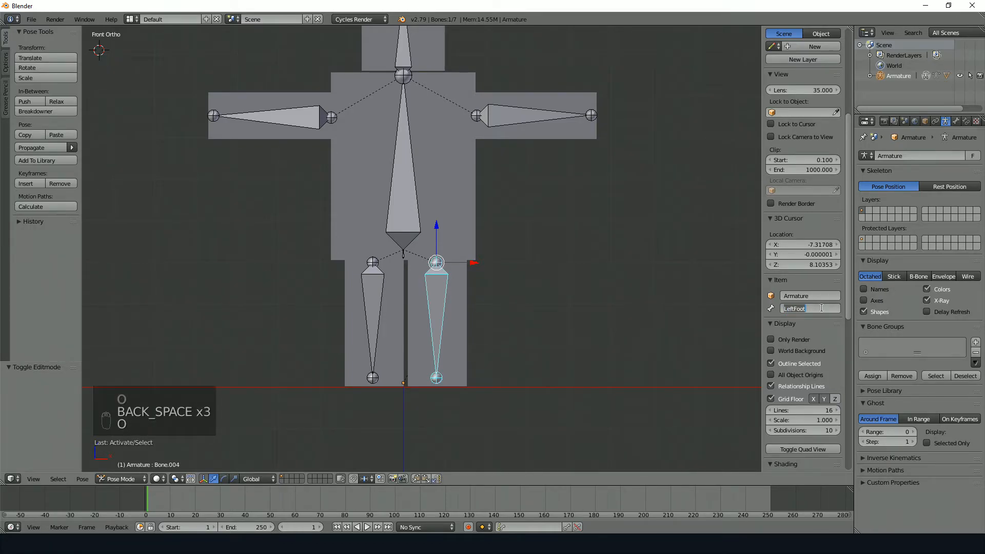
pyautogui.press('BackSpace')
pyautogui.press('Tab')
pyautogui.press('Tab')
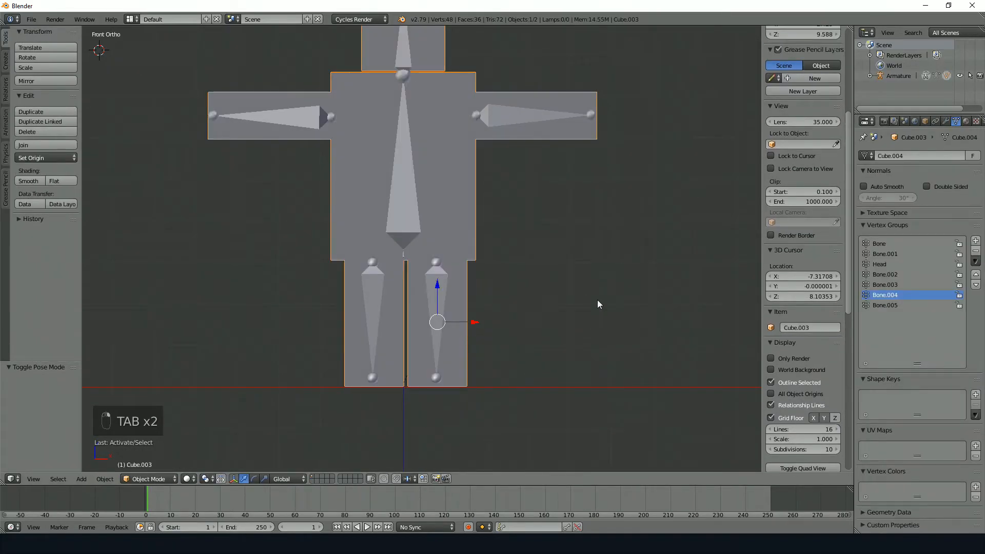
# Assign the selected left leg block vertices to the Bone.004 vertex group, test-rotate the left leg bone and cancel the rotation.
pyautogui.press('Tab')
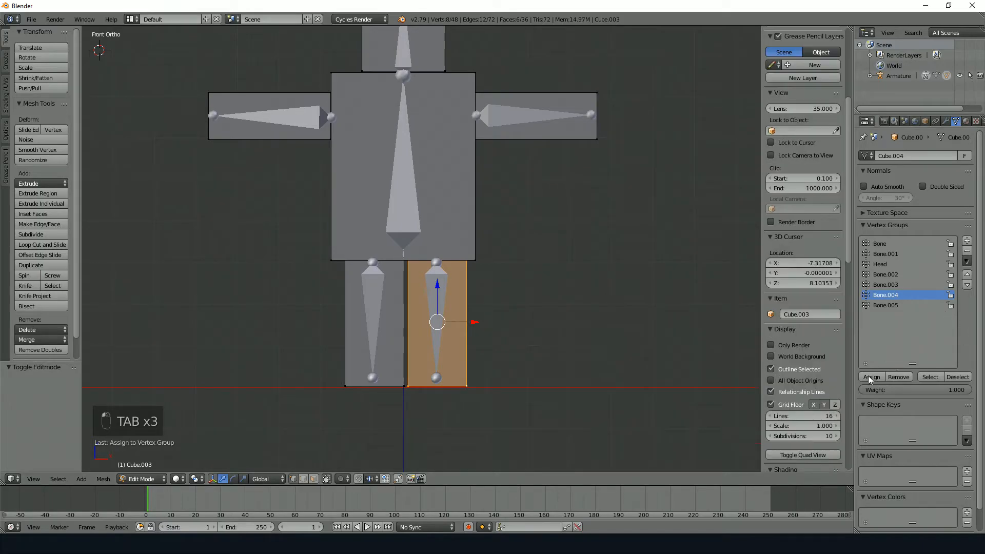
pyautogui.press('Tab')
pyautogui.rightClick(443, 310)
pyautogui.press('r')
pyautogui.rightClick(520, 341)
# Check the character's right leg bone name, assign all linked vertices of that leg block to the Bone.005 vertex group, and clear the selection.
pyautogui.press('Tab')
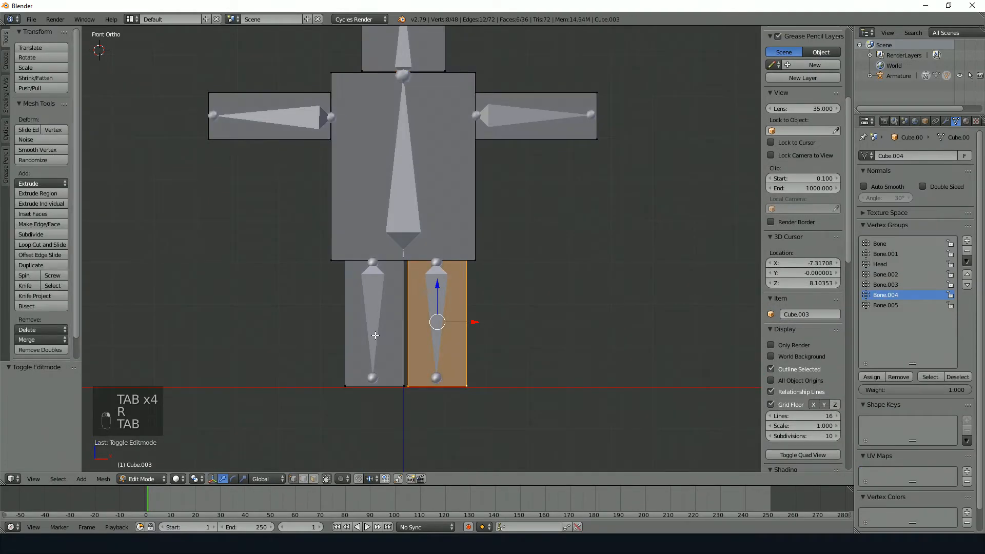
pyautogui.press('Tab')
pyautogui.press('Tab')
pyautogui.rightClick(374, 336)
pyautogui.rightClick(399, 340)
pyautogui.rightClick(369, 340)
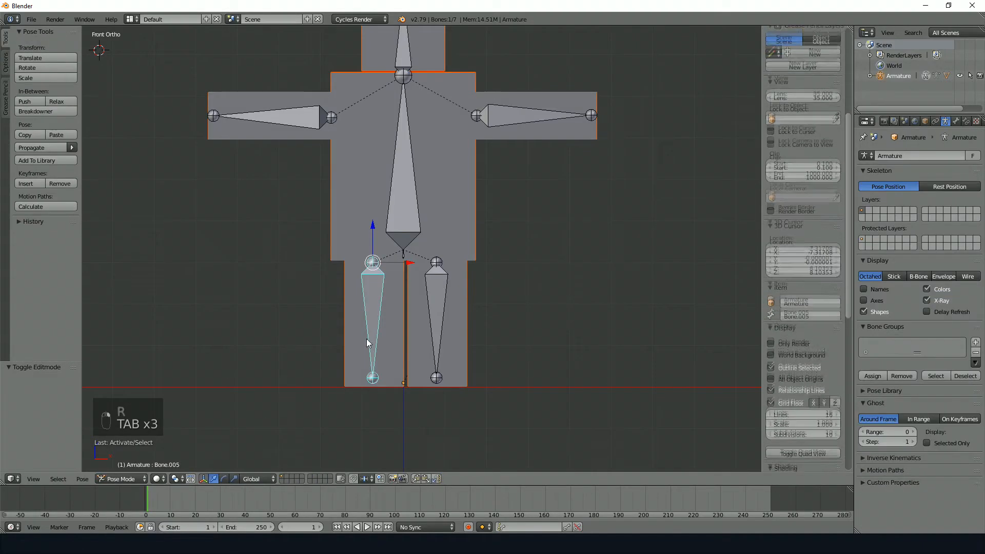
pyautogui.rightClick(387, 347)
pyautogui.press('Tab')
pyautogui.press('l')
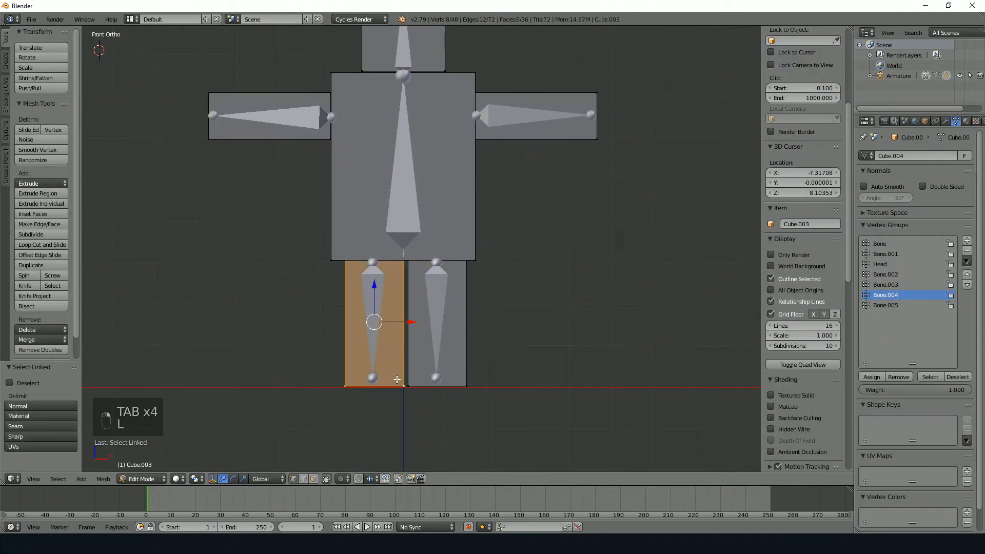
pyautogui.scroll(-5, 803, 231)
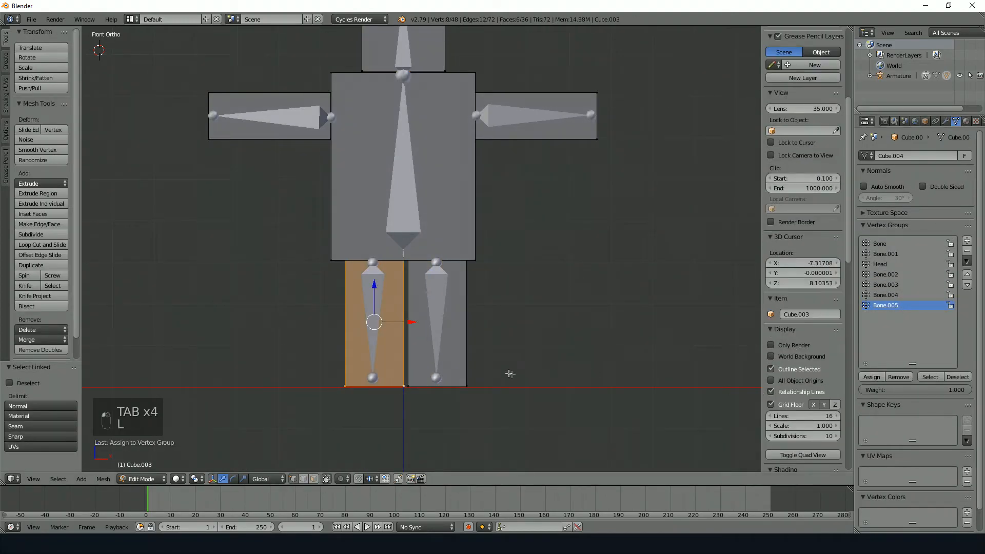
pyautogui.press('a')
# Select all linked vertices of the torso block from its lower corner and clear the selection.
pyautogui.scroll(10, 526, 352)
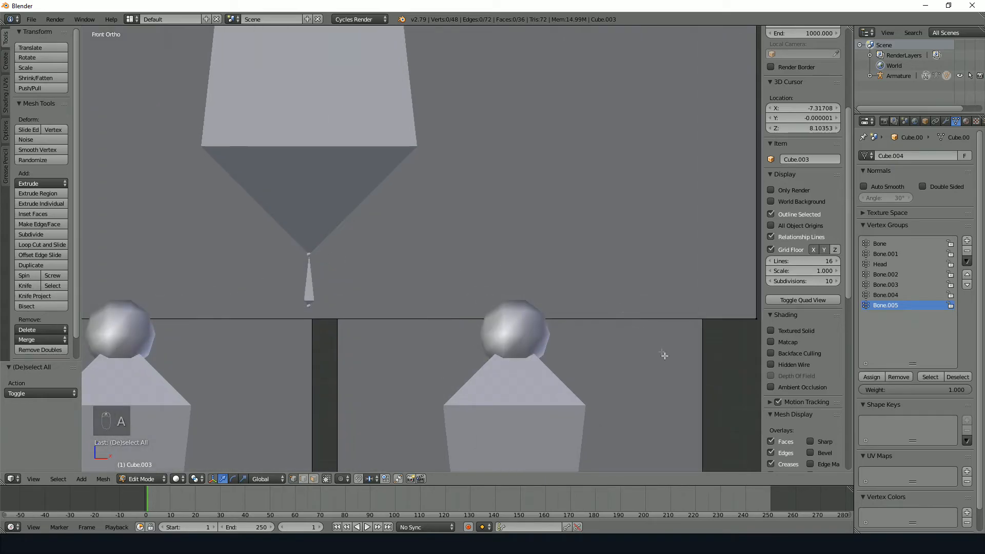
pyautogui.scroll(6, 527, 351)
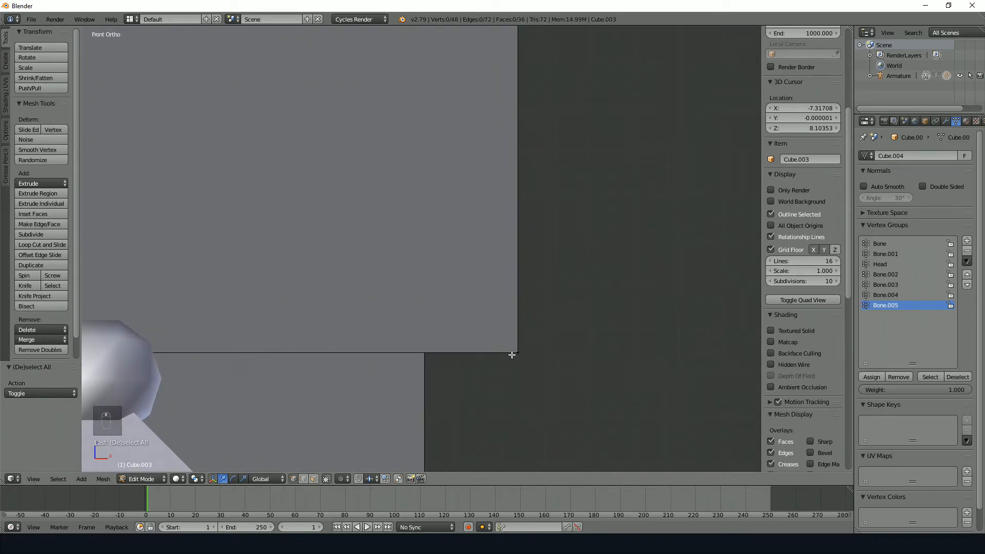
pyautogui.press('l')
pyautogui.scroll(-4, 510, 353)
pyautogui.press('a')
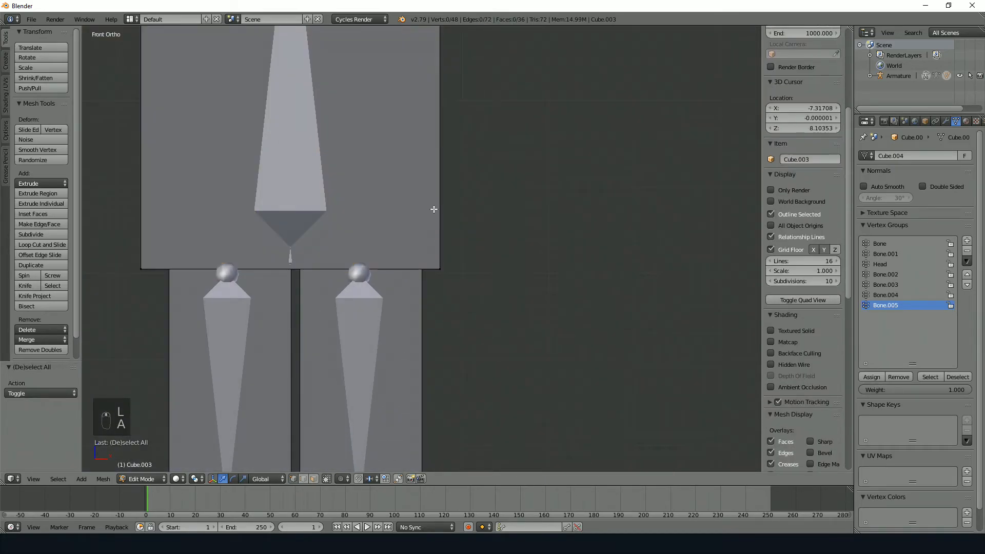
# Try Select Linked at several points on and around the torso block away from its vertices, and undo the last action.
pyautogui.keyDown('shift'); pyautogui.moveTo(423, 223); pyautogui.dragTo(445, 334, button='middle'); pyautogui.keyUp('shift')
pyautogui.press('k')
pyautogui.rightClick(383, 225)
pyautogui.press('l')
pyautogui.press('l')
pyautogui.press('l')
pyautogui.press('l')
pyautogui.press('l')
pyautogui.press('l')
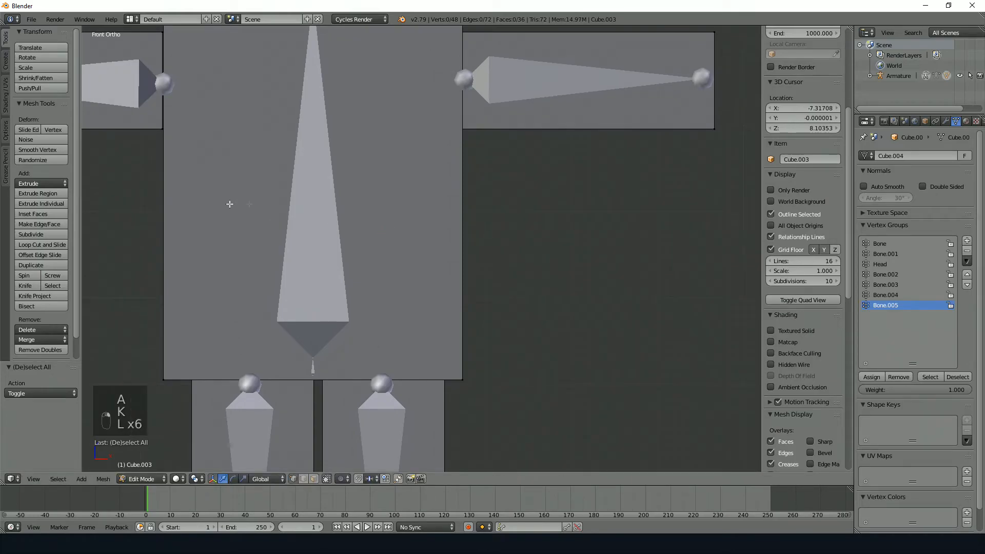
pyautogui.press('l')
pyautogui.press('l')
pyautogui.press('l')
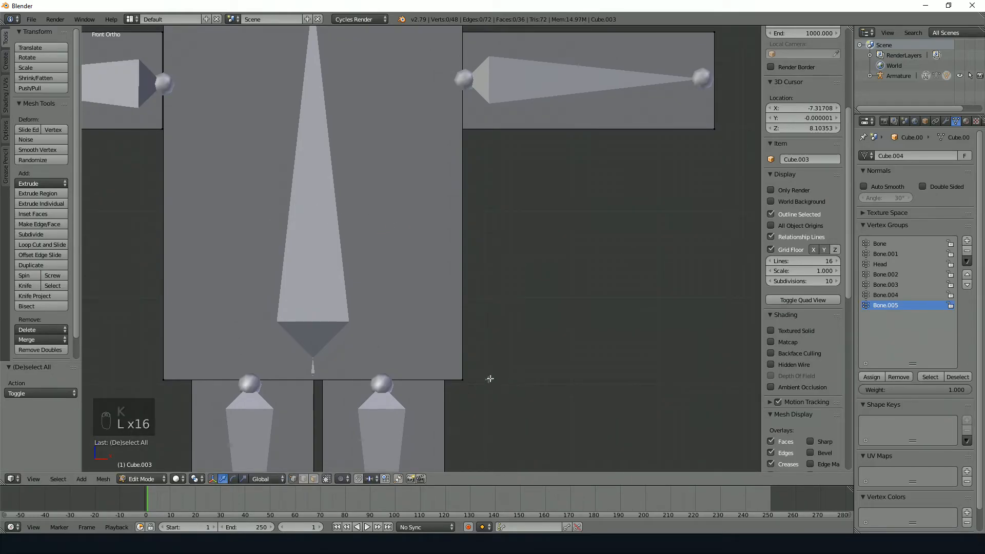
pyautogui.press('l')
pyautogui.hotkey('ctrl', 'z')
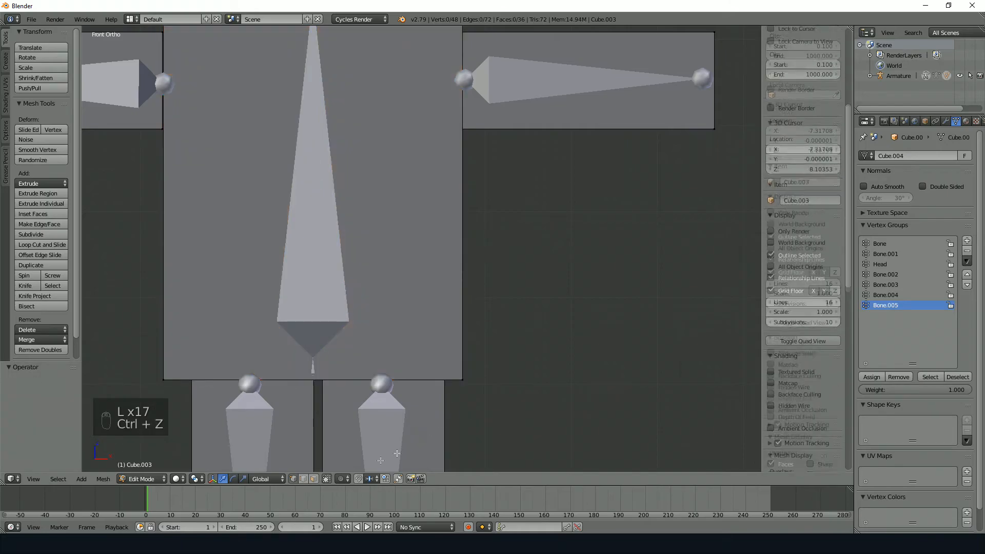
# Try Select Linked over the body blocks in face select mode and clear the selection.
pyautogui.keyDown('shift'); pyautogui.moveTo(349, 286); pyautogui.dragTo(411, 420, button='middle'); pyautogui.keyUp('shift')
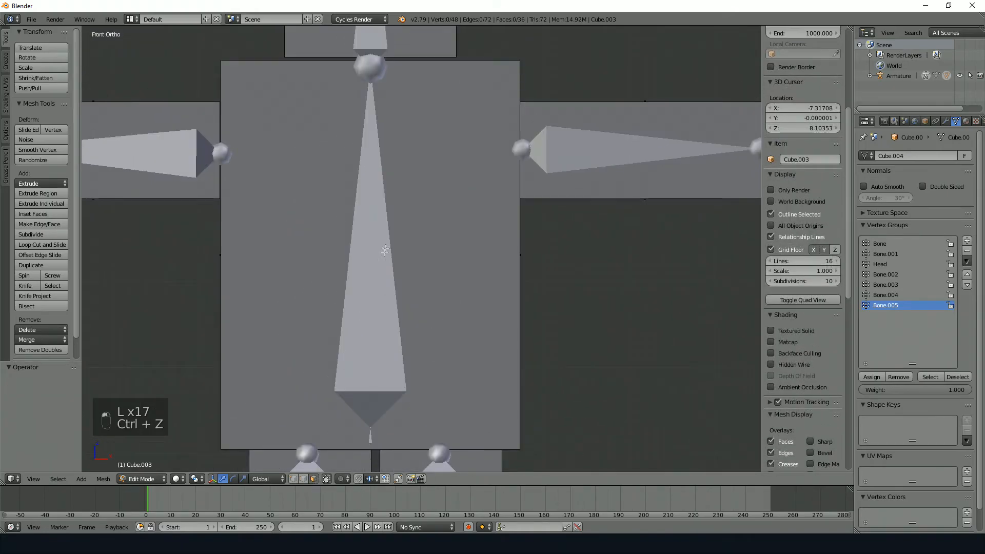
pyautogui.press('l')
pyautogui.press('l')
pyautogui.press('l')
pyautogui.scroll(-5, 472, 409)
pyautogui.press('l')
pyautogui.press('l')
pyautogui.press('l')
pyautogui.press('l')
pyautogui.press('l')
pyautogui.press('l')
pyautogui.press('l')
pyautogui.press('a')
# Select the small root bone at the hips in Pose Mode, test-move it along the X axis and cancel the move.
pyautogui.press('Tab')
pyautogui.rightClick(424, 314)
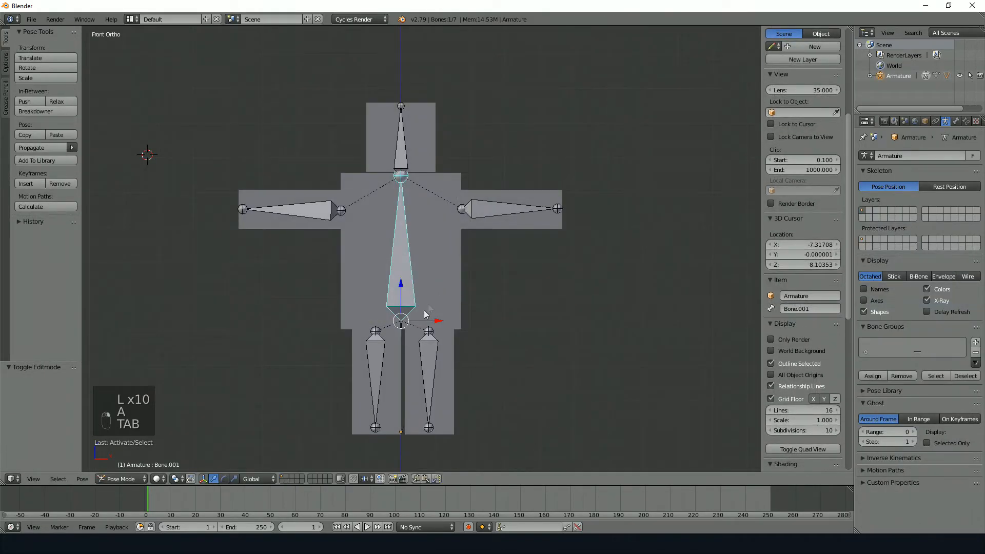
pyautogui.rightClick(391, 360)
pyautogui.rightClick(420, 371)
pyautogui.rightClick(401, 327)
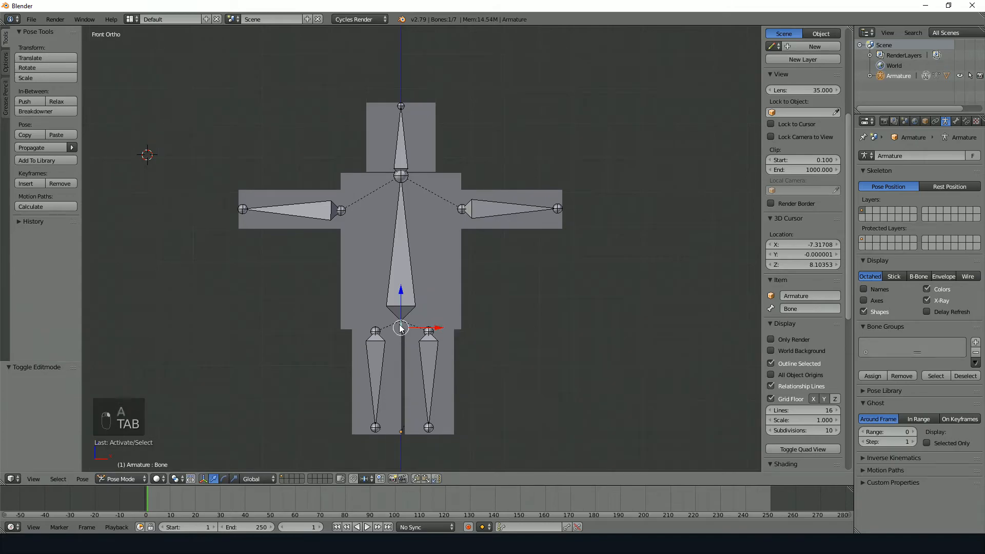
pyautogui.click(454, 327)
pyautogui.press('g')
pyautogui.press('x')
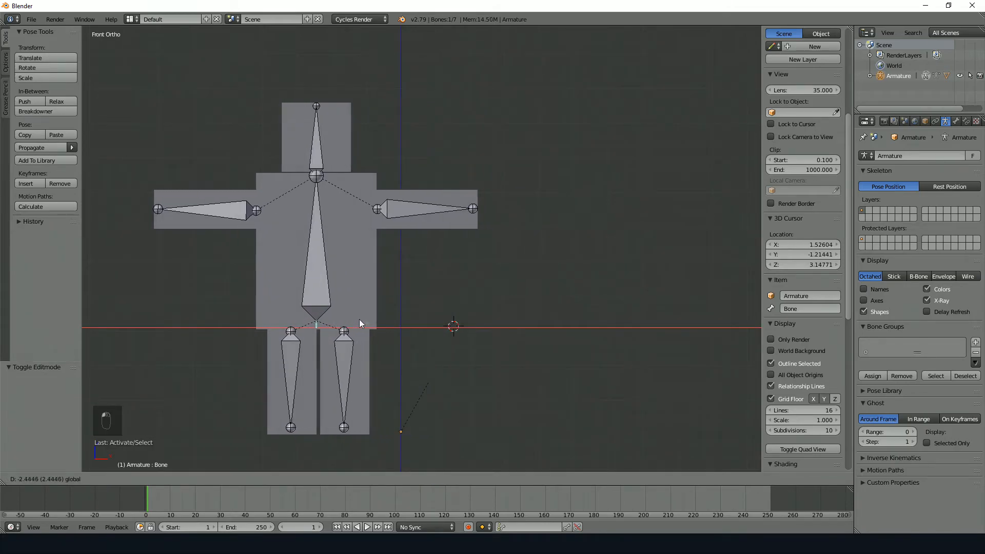
pyautogui.press('Escape')
# Select all linked faces of the character's left arm block in Edit Mode and try a loop cut across its middle.
pyautogui.keyDown('shift'); pyautogui.moveTo(560, 267); pyautogui.dragTo(527, 310, button='middle'); pyautogui.keyUp('shift')
pyautogui.scroll(3, 527, 310)
pyautogui.rightClick(537, 273)
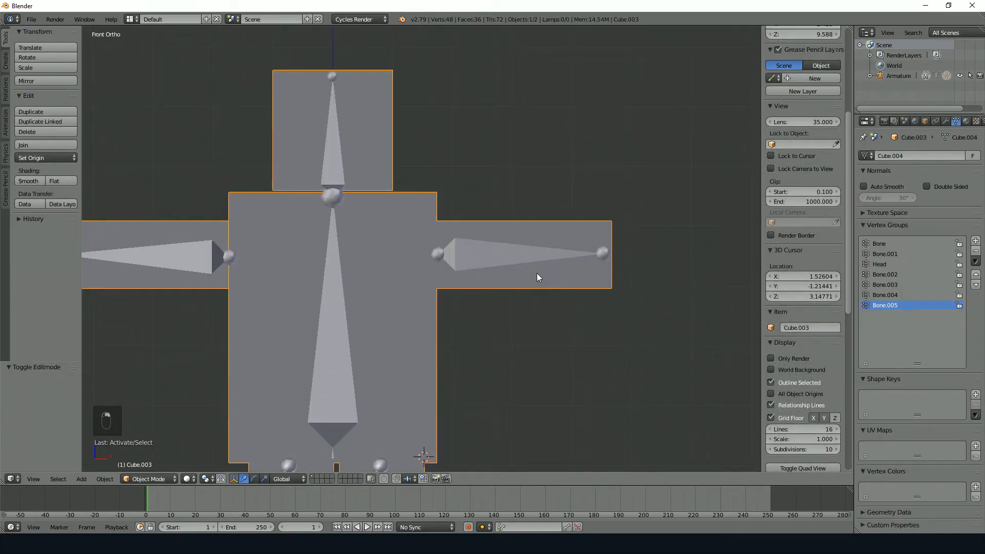
pyautogui.press('Tab')
pyautogui.keyDown('shift'); pyautogui.moveTo(648, 304); pyautogui.dragTo(491, 290, button='middle'); pyautogui.keyUp('shift')
pyautogui.scroll(3, 491, 290)
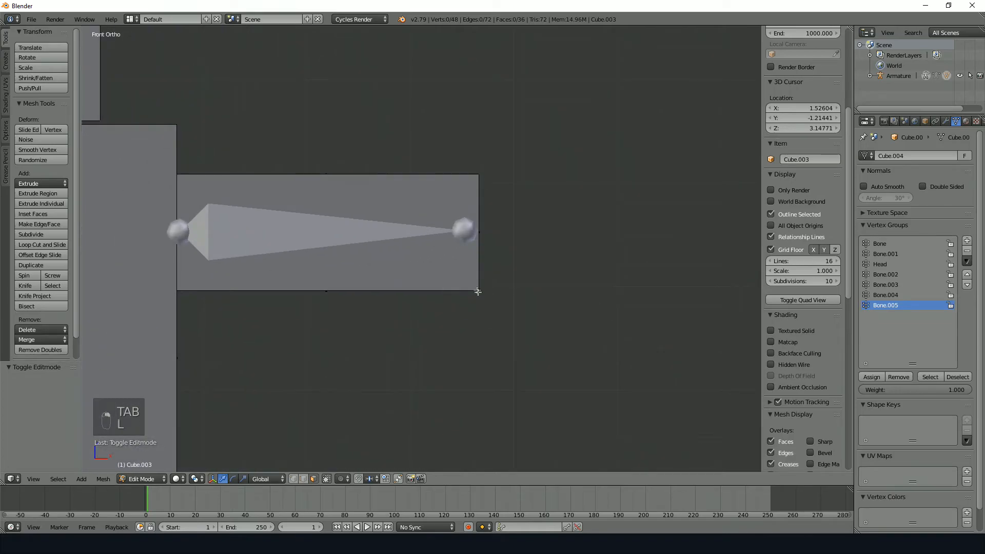
pyautogui.press('l')
pyautogui.press('l')
pyautogui.press('Tab')
pyautogui.press('Tab')
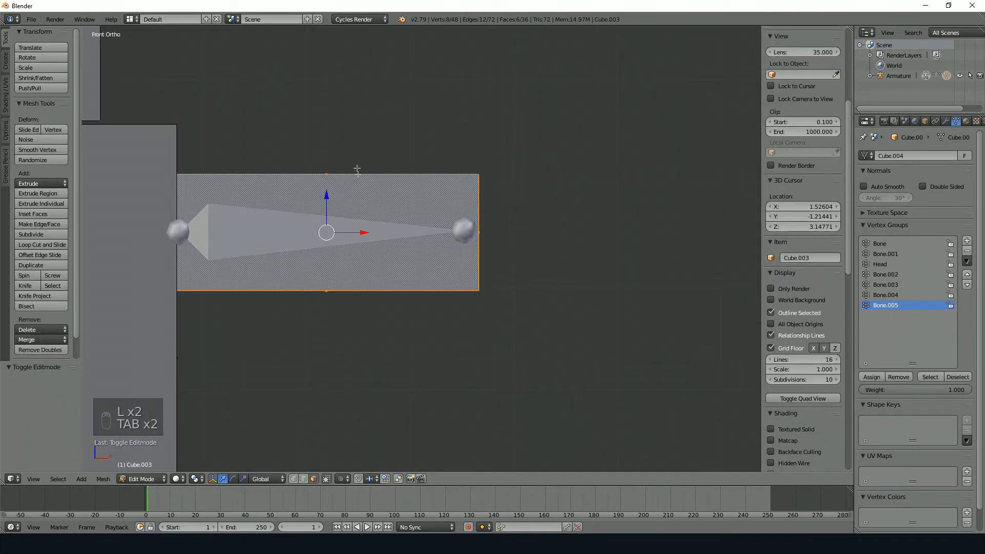
pyautogui.hotkey('ctrl', 'r')
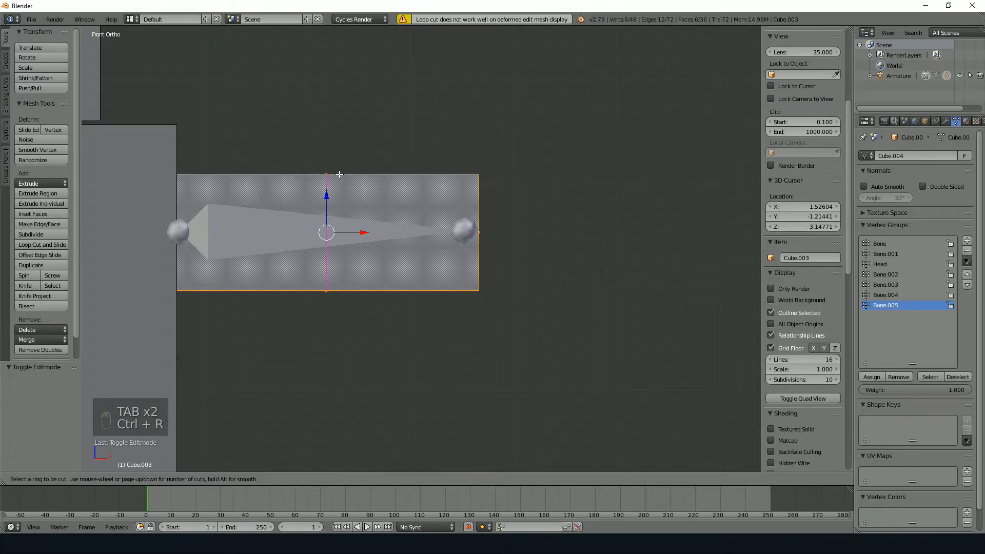
pyautogui.press('Tab')
# Subdivide the character's left arm bone into two bones with one cut and return to Pose Mode.
pyautogui.rightClick(302, 251)
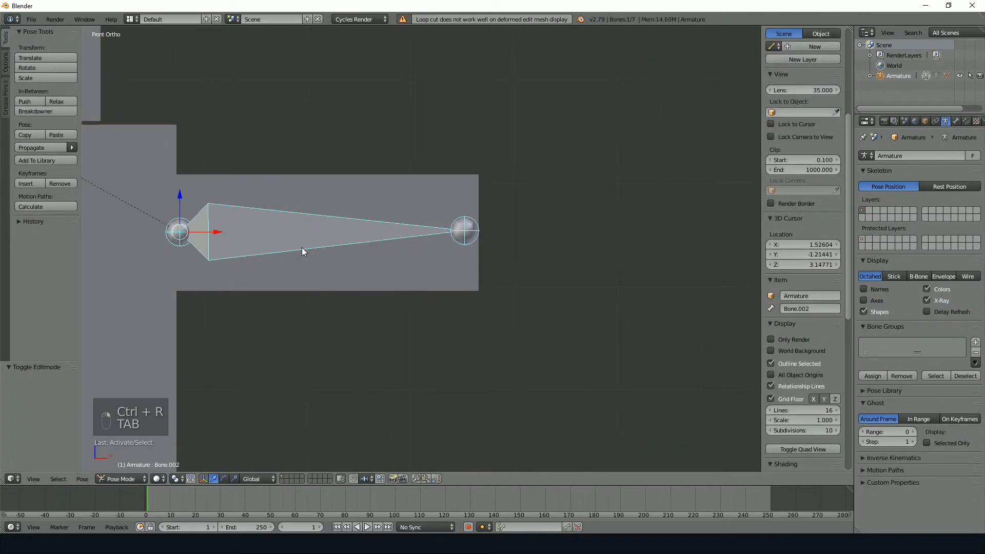
pyautogui.press('Tab')
pyautogui.press('w')
pyautogui.click(303, 250)
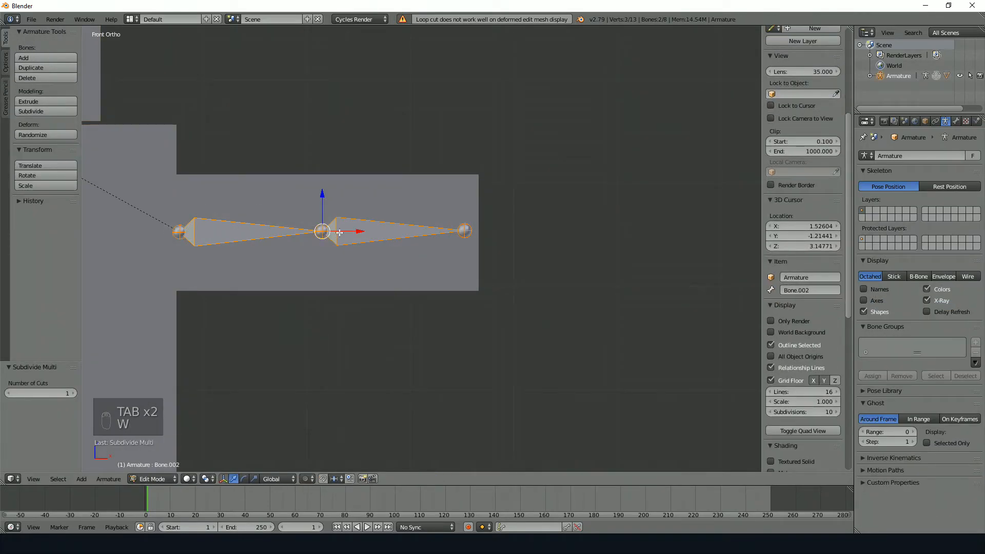
pyautogui.press('Tab')
# Rename the outer left arm bone TopOfLeftArm and the inner left arm bone BottomOfLeftArm.
pyautogui.rightClick(426, 226)
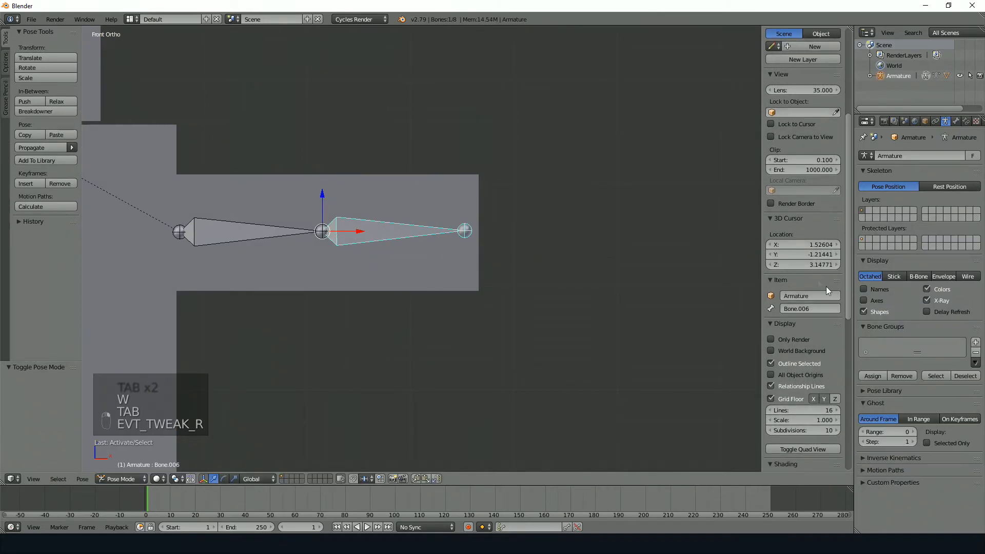
pyautogui.doubleClick(828, 311)
pyautogui.write('Toip')
pyautogui.press('BackSpace')
pyautogui.press('BackSpace')
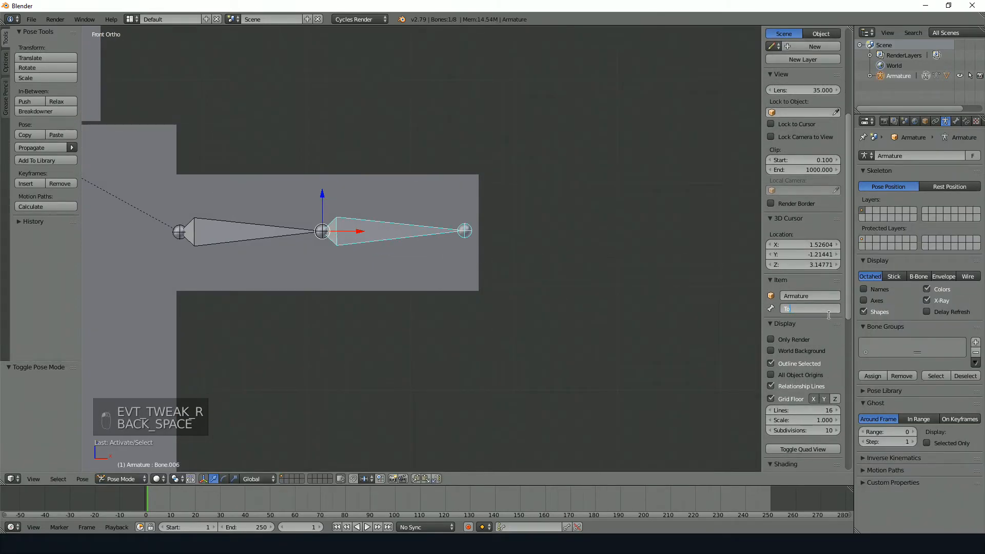
pyautogui.write('pOfLeftArm')
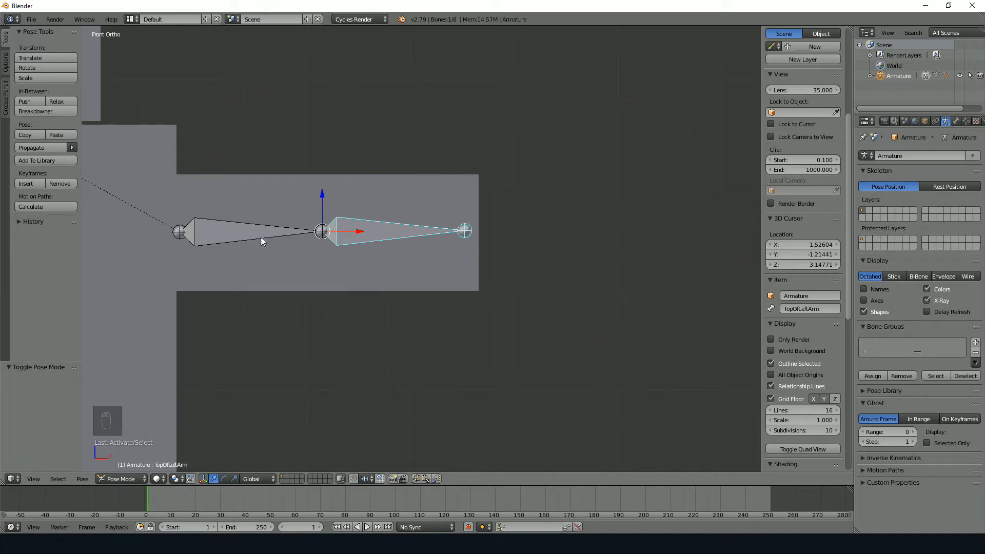
pyautogui.rightClick(262, 241)
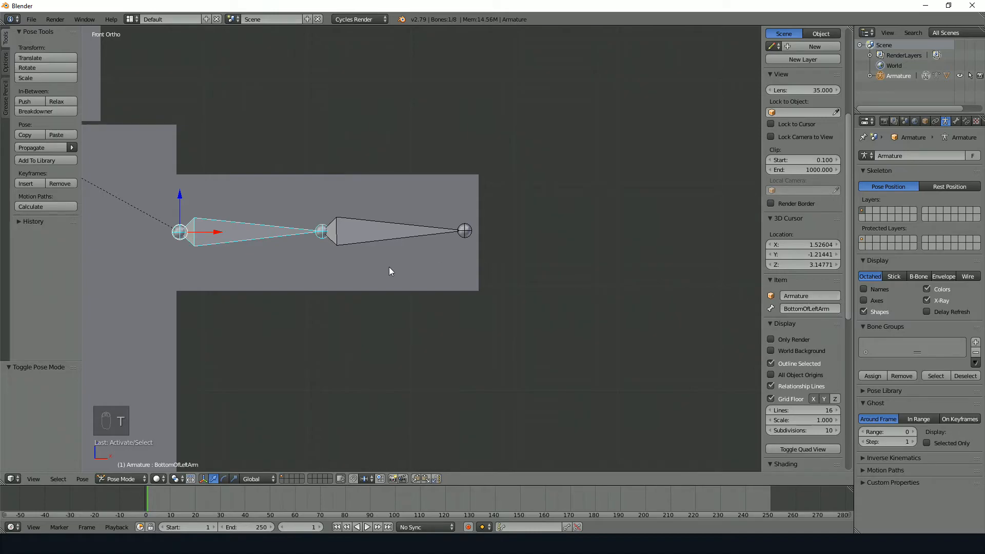
# Re-parent the body mesh to the armature with empty groups.
pyautogui.rightClick(415, 261)
pyautogui.click(911, 276)
pyautogui.rightClick(410, 250)
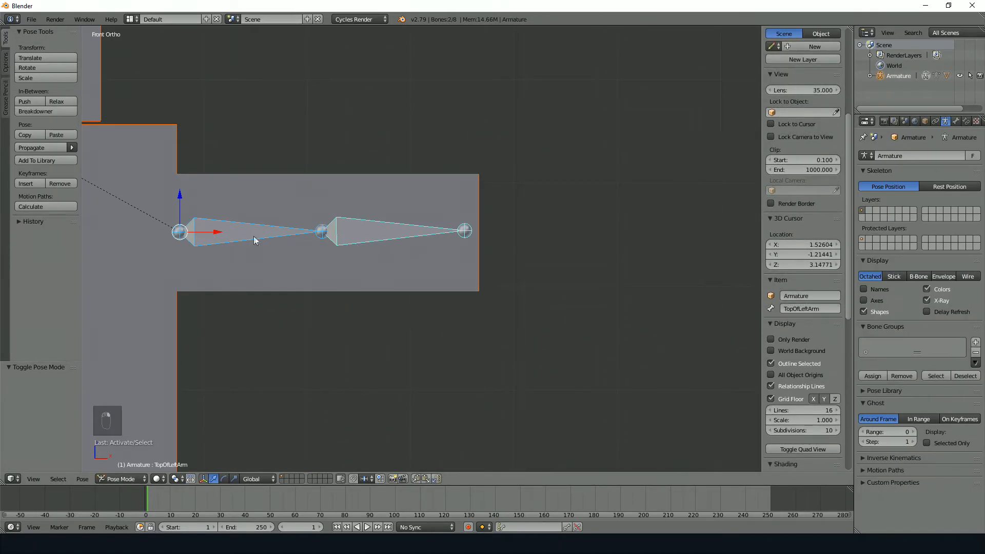
pyautogui.scroll(-6, 225, 242)
pyautogui.scroll(5, 391, 257)
pyautogui.hotkey('ctrl', 'p')
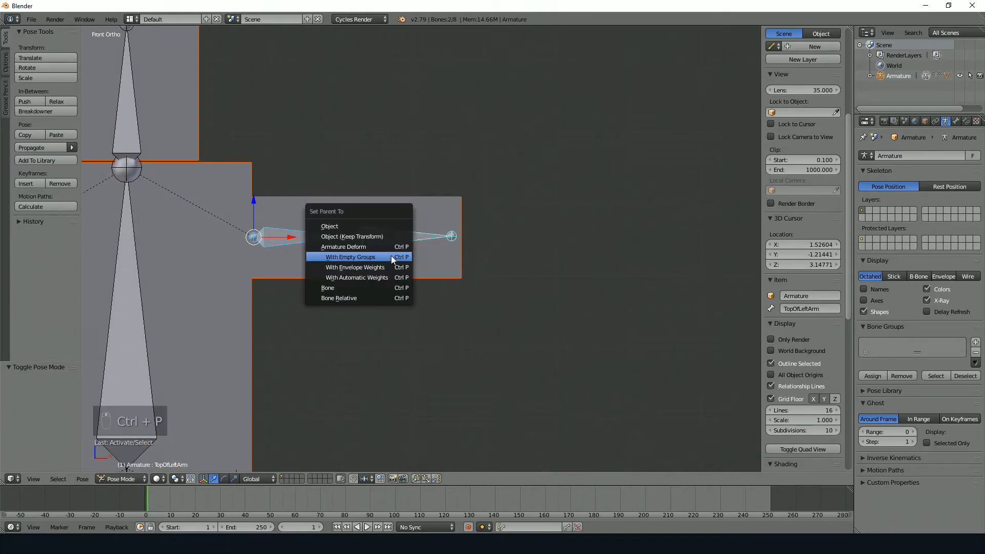
pyautogui.click(379, 259)
pyautogui.rightClick(426, 259)
pyautogui.rightClick(407, 247)
pyautogui.scroll(2, 449, 281)
# Box-select the outer end vertices of the left arm block in wireframe view and assign them to the TopOfLeftArm vertex group.
pyautogui.rightClick(449, 281)
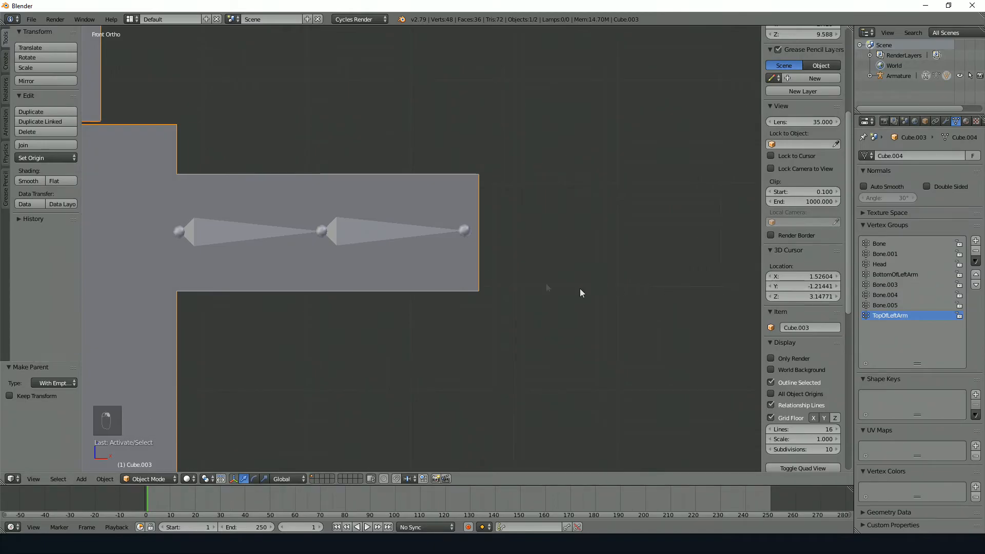
pyautogui.press('Tab')
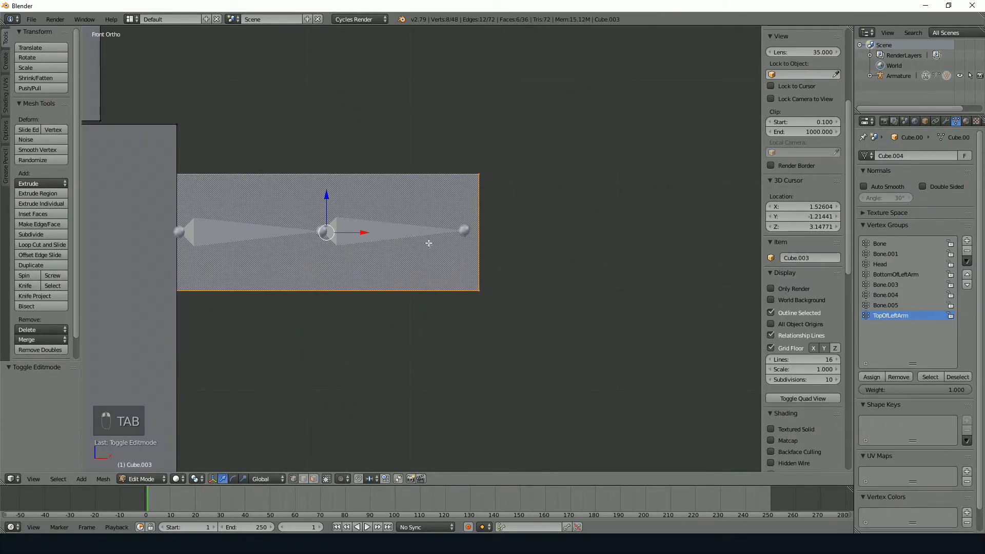
pyautogui.rightClick(467, 282)
pyautogui.press('z')
pyautogui.press('n')
pyautogui.press('b')
pyautogui.moveTo(436, 138); pyautogui.dragTo(657, 413)
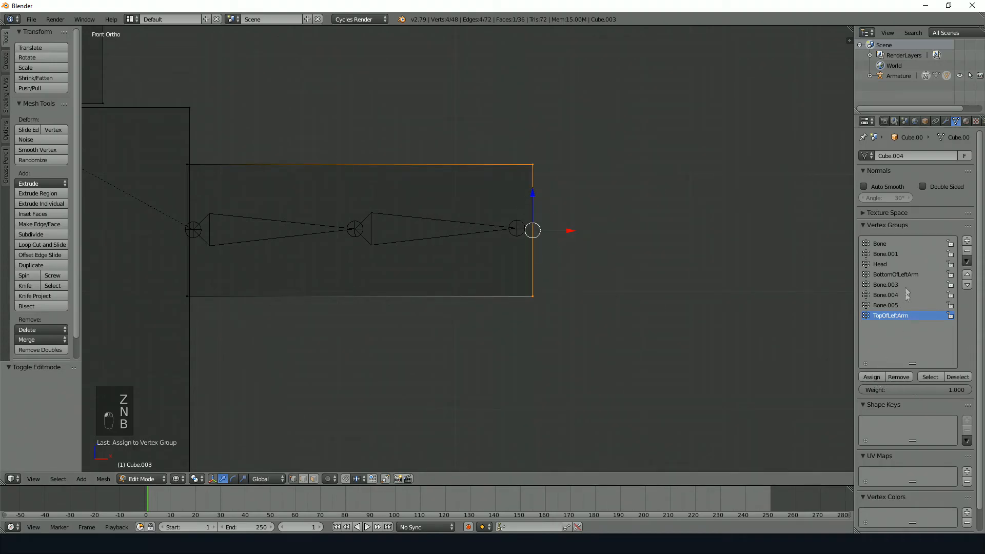
# Assign only the inner end vertices of the left arm block to the BottomOfLeftArm vertex group and leave Edit Mode.
pyautogui.press('a')
pyautogui.press('b')
pyautogui.moveTo(173, 149); pyautogui.dragTo(215, 222)
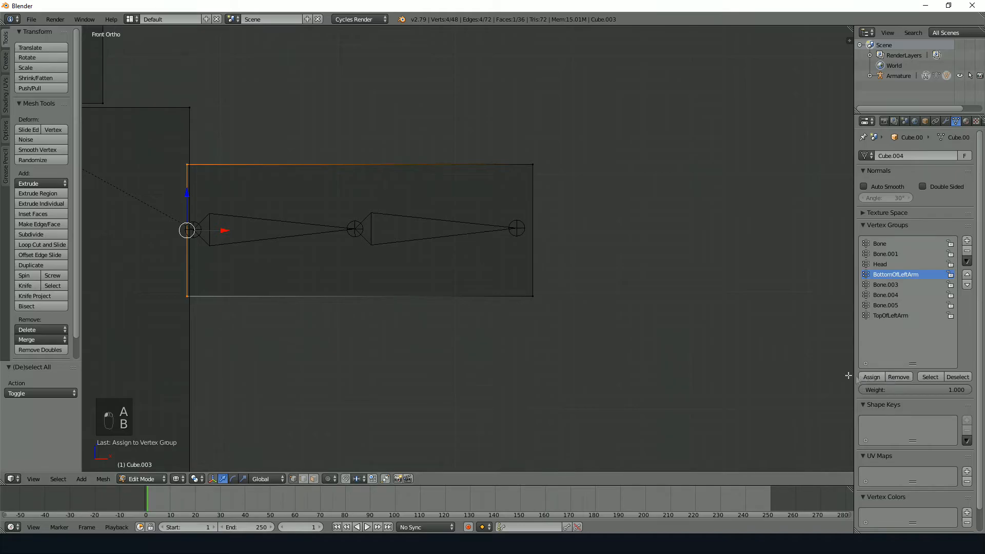
pyautogui.press('Tab')
# Test-rotate the BottomOfLeftArm bone, cancel the rotation and return to solid shading.
pyautogui.rightClick(359, 242)
pyautogui.press('r')
pyautogui.rightClick(434, 281)
pyautogui.press('z')
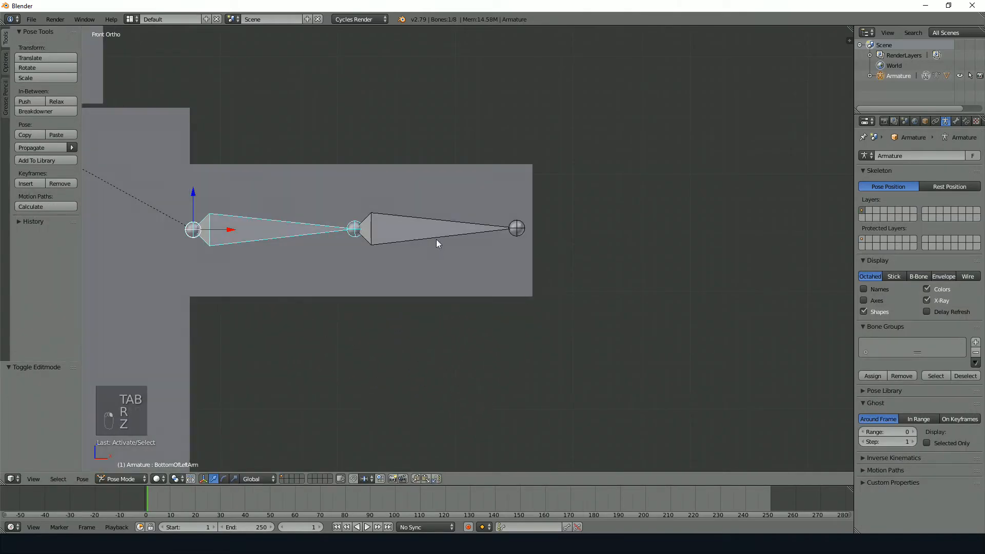
# Test-rotate the TopOfLeftArm bone twice, cancelling both rotations.
pyautogui.rightClick(436, 243)
pyautogui.press('r')
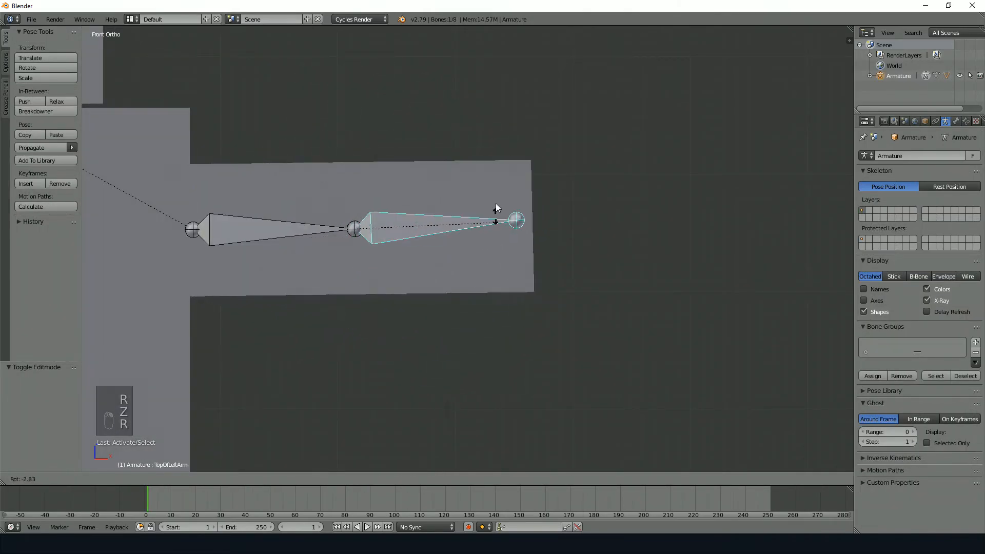
pyautogui.rightClick(399, 179)
pyautogui.press('r')
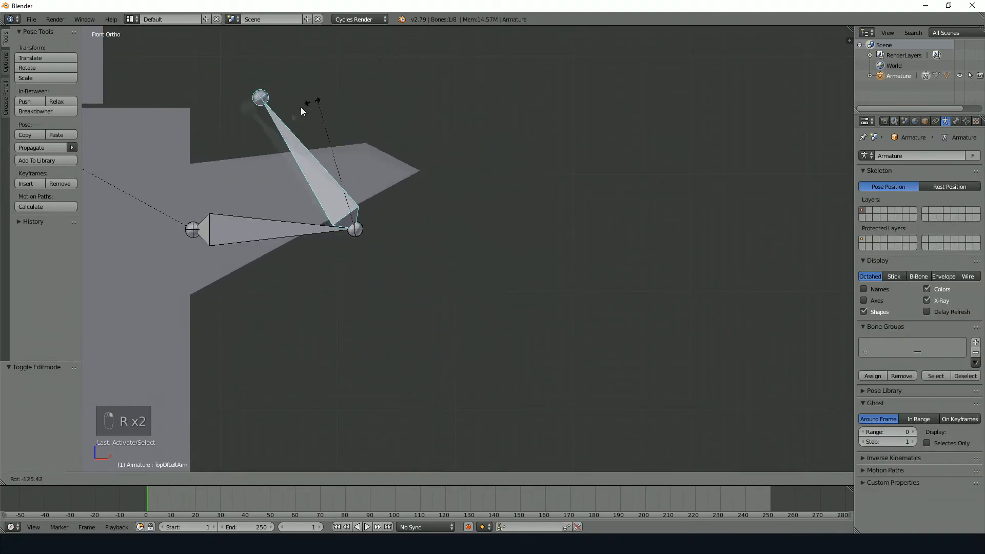
pyautogui.rightClick(302, 112)
# Cancel the bone rotation, add five loop cuts across the middle of the left arm block and scale them together along X around the elbow.
pyautogui.rightClick(408, 277)
pyautogui.press('Tab')
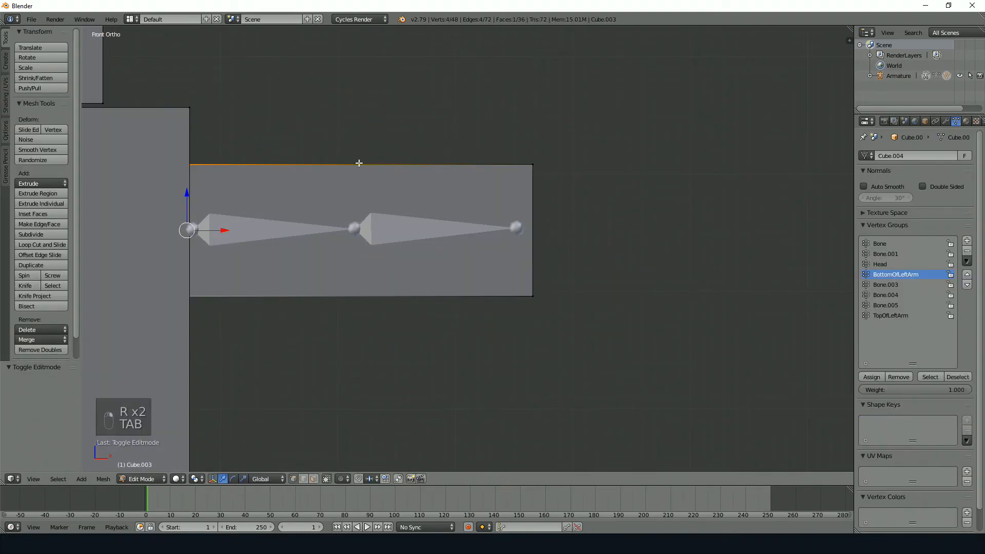
pyautogui.hotkey('ctrl', 'r')
pyautogui.scroll(3, 359, 163)
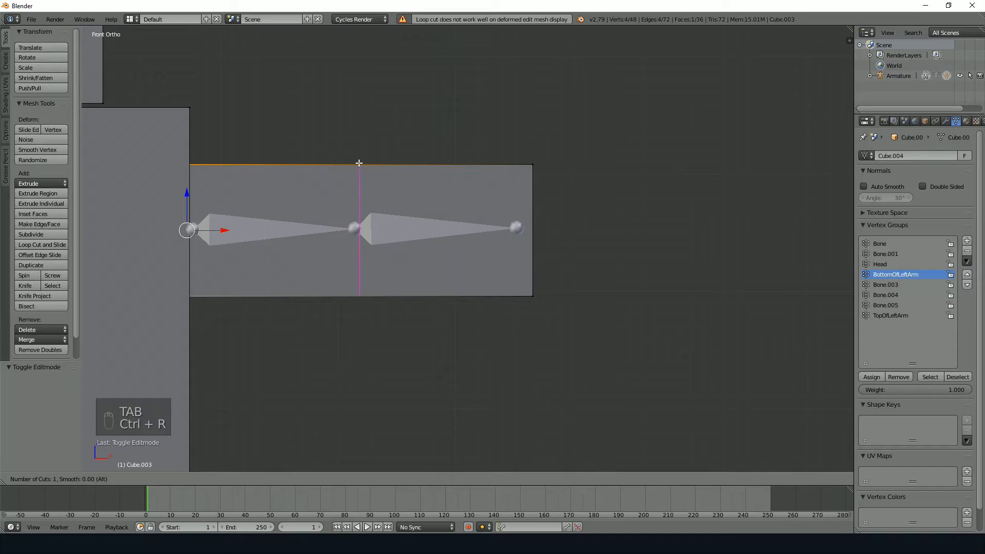
pyautogui.scroll(-3, 359, 163)
pyautogui.click(359, 163)
pyautogui.rightClick(359, 163)
pyautogui.press('s')
pyautogui.press('x')
pyautogui.click(397, 229)
pyautogui.press('Tab')
pyautogui.rightClick(424, 231)
pyautogui.press('Tab')
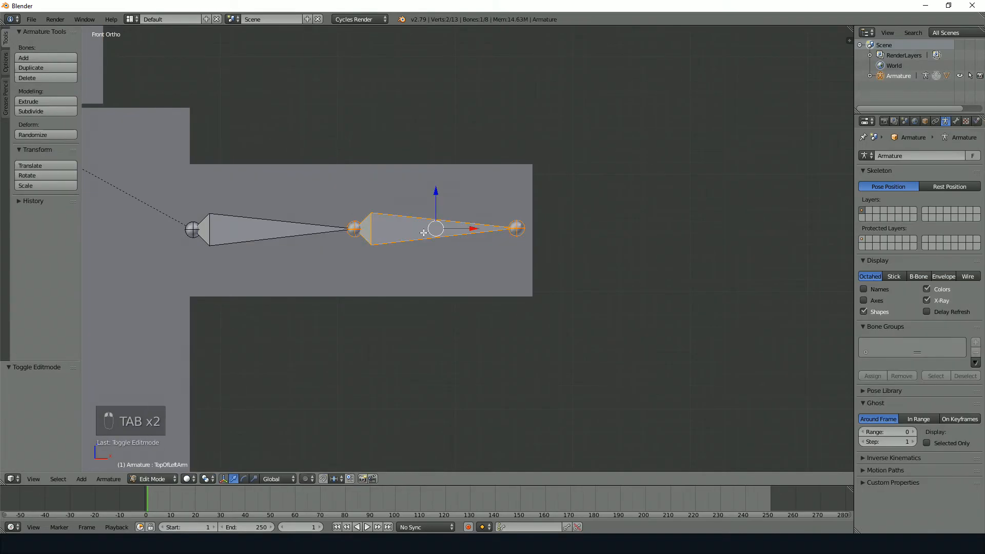
pyautogui.press('Tab')
pyautogui.rightClick(462, 194)
pyautogui.rightClick(456, 237)
pyautogui.rightClick(441, 272)
pyautogui.press('Tab')
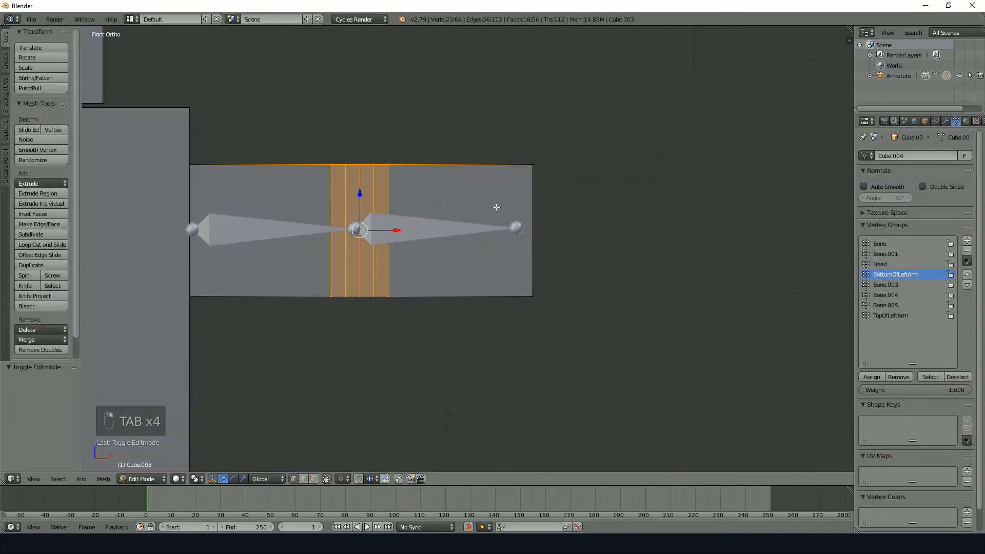
# Box-select the outermost cut loop and outer end of the left arm block in wireframe view and assign them to the TopOfLeftArm vertex group.
pyautogui.click(904, 318)
pyautogui.press('a')
pyautogui.press('a')
pyautogui.press('a')
pyautogui.press('a')
pyautogui.press('a')
pyautogui.rightClick(375, 177)
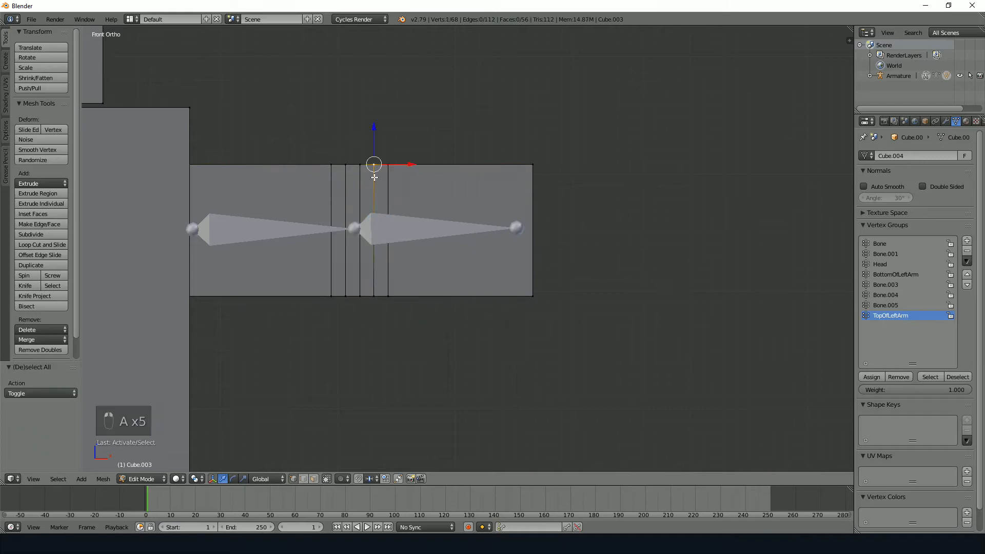
pyautogui.press('z')
pyautogui.press('n')
pyautogui.press('b')
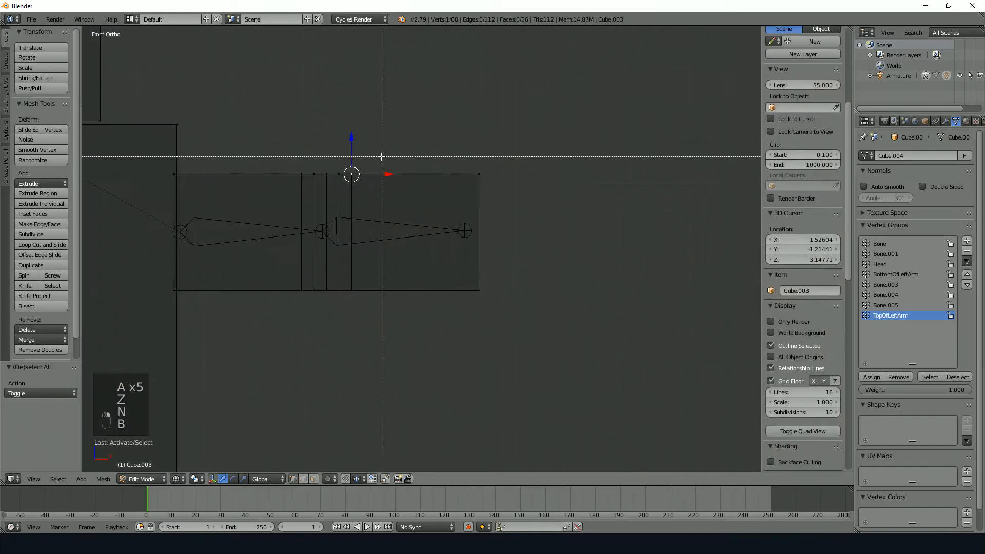
pyautogui.moveTo(345, 152); pyautogui.dragTo(488, 300)
pyautogui.click(871, 377)
# Box-select the cut loop just outward of the middle loop for the TopOfLeftArm vertex group.
pyautogui.scroll(3, 346, 188)
pyautogui.keyDown('shift'); pyautogui.moveTo(346, 188); pyautogui.dragTo(385, 193, button='middle'); pyautogui.keyUp('shift')
pyautogui.rightClick(384, 192)
pyautogui.press('n')
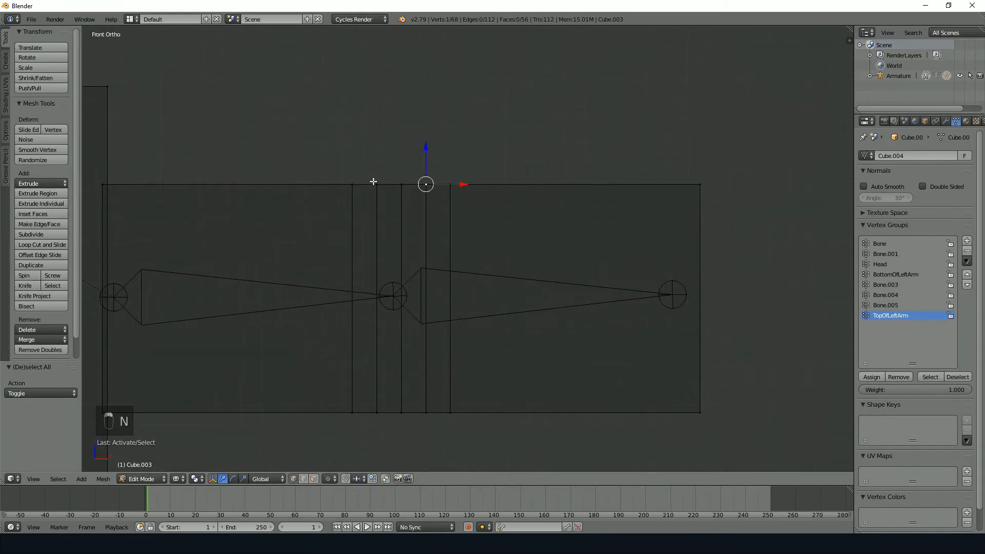
pyautogui.press('b')
pyautogui.moveTo(415, 171); pyautogui.dragTo(439, 471)
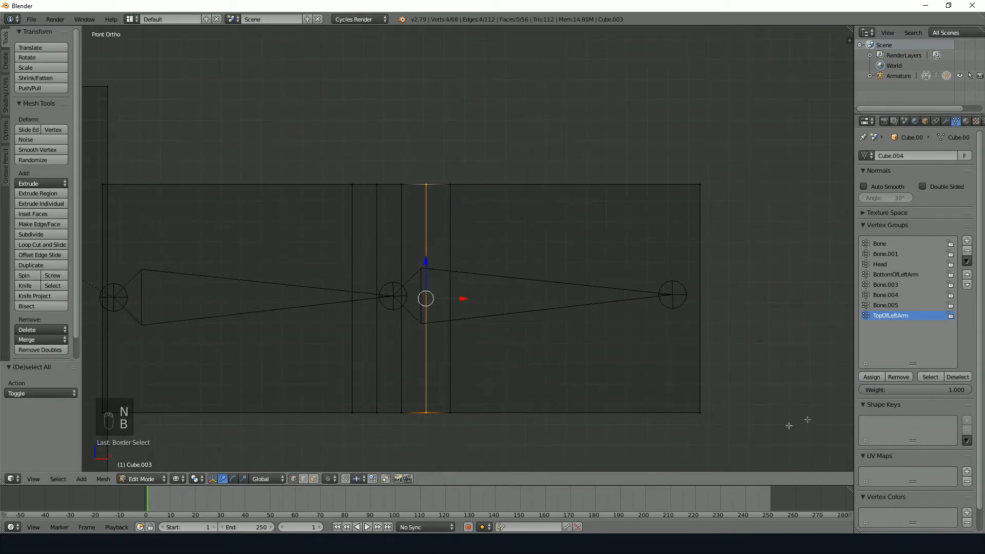
# Box-select the middle cut loop at the elbow and open the TopOfLeftArm weight value for editing.
pyautogui.rightClick(401, 185)
pyautogui.press('b')
pyautogui.moveTo(388, 172); pyautogui.dragTo(418, 438)
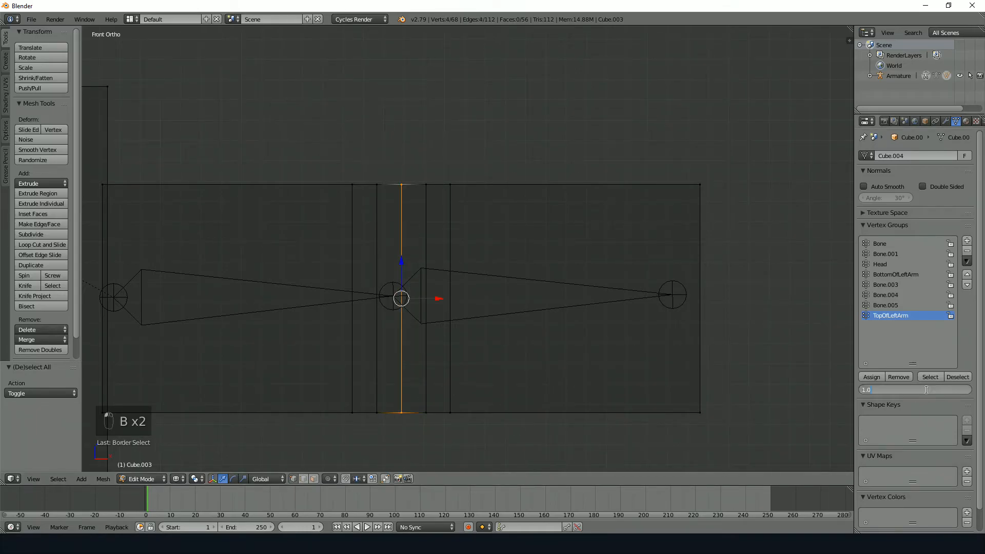
# Box-select the two cut loops on the body side of the elbow and assign them to BottomOfLeftArm with weight 1.000.
pyautogui.rightClick(377, 184)
pyautogui.press('b')
pyautogui.moveTo(310, 158); pyautogui.dragTo(396, 471)
pyautogui.click(865, 377)
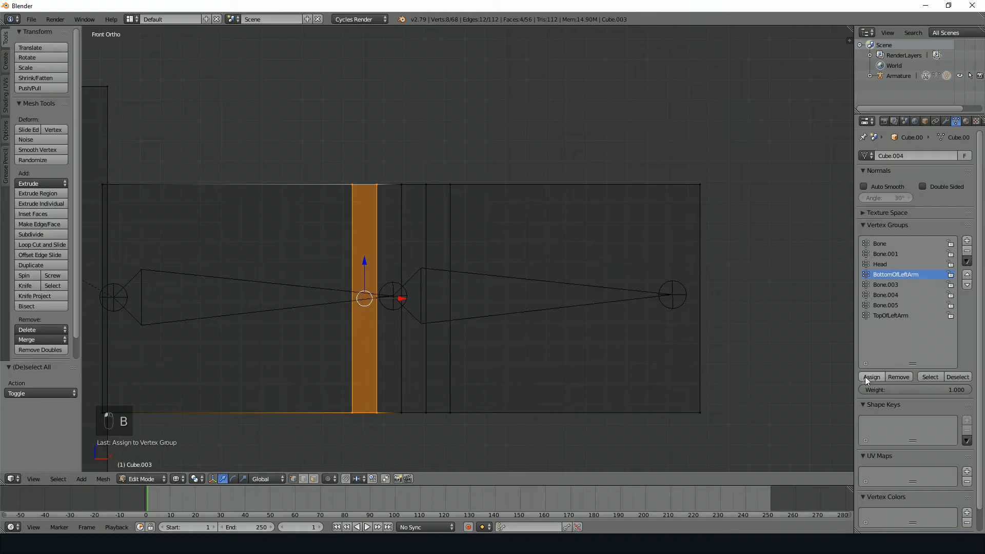
# Leave Edit Mode, test-rotate the TopOfLeftArm bone in solid shading and cancel the rotation.
pyautogui.press('Tab')
pyautogui.press('z')
pyautogui.rightClick(494, 309)
pyautogui.press('r')
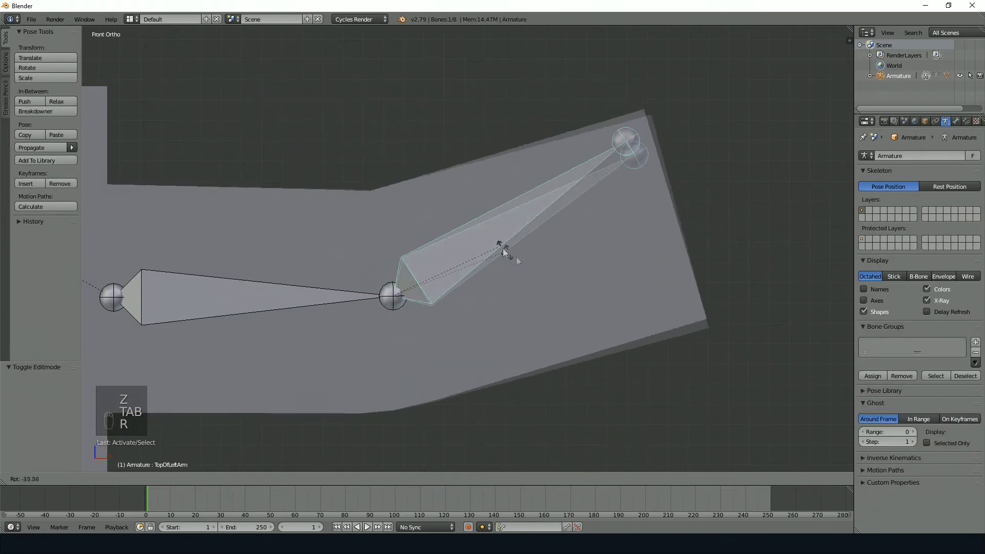
pyautogui.click(534, 330)
pyautogui.rightClick(473, 224)
# Reopen the mesh for editing and box-select the cut loop just outward of the middle loop in wireframe view.
pyautogui.press('Tab')
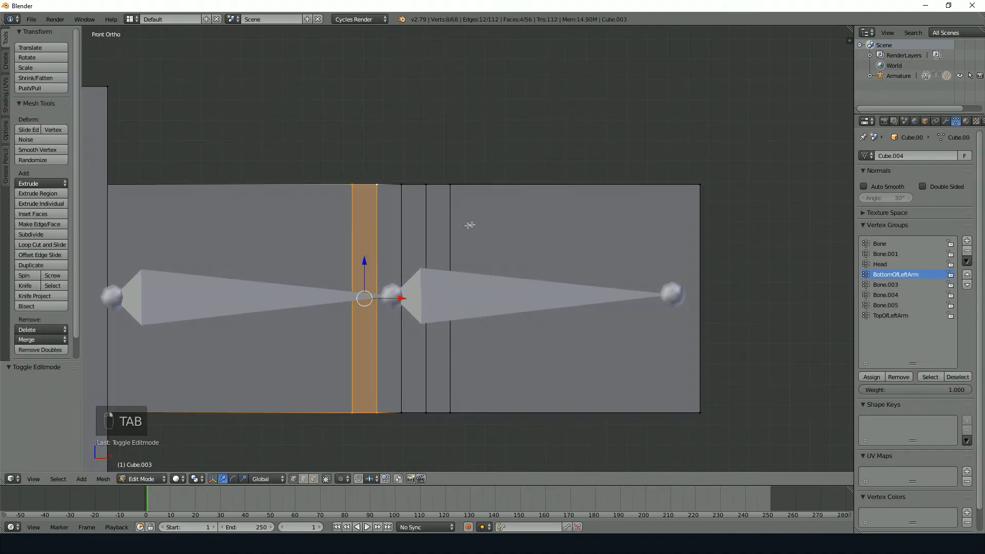
pyautogui.rightClick(425, 184)
pyautogui.press('n')
pyautogui.press('n')
pyautogui.press('b')
pyautogui.moveTo(412, 167); pyautogui.dragTo(437, 455)
pyautogui.press('z')
pyautogui.press('n')
pyautogui.press('n')
pyautogui.press('b')
pyautogui.moveTo(414, 170); pyautogui.dragTo(455, 454)
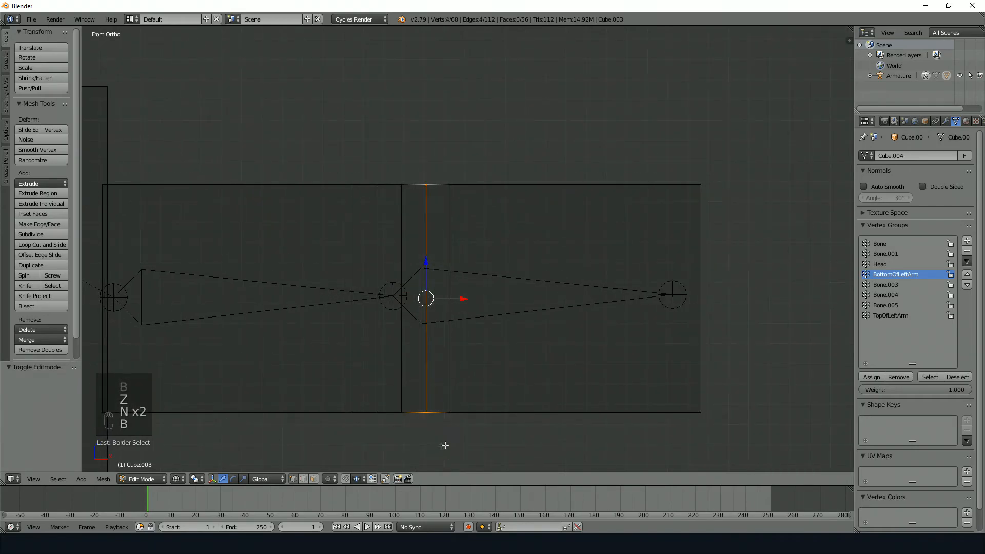
# Set the BottomOfLeftArm weight for the selected loop to 0.750 and leave Edit Mode.
pyautogui.moveTo(949, 390); pyautogui.dragTo(918, 390)
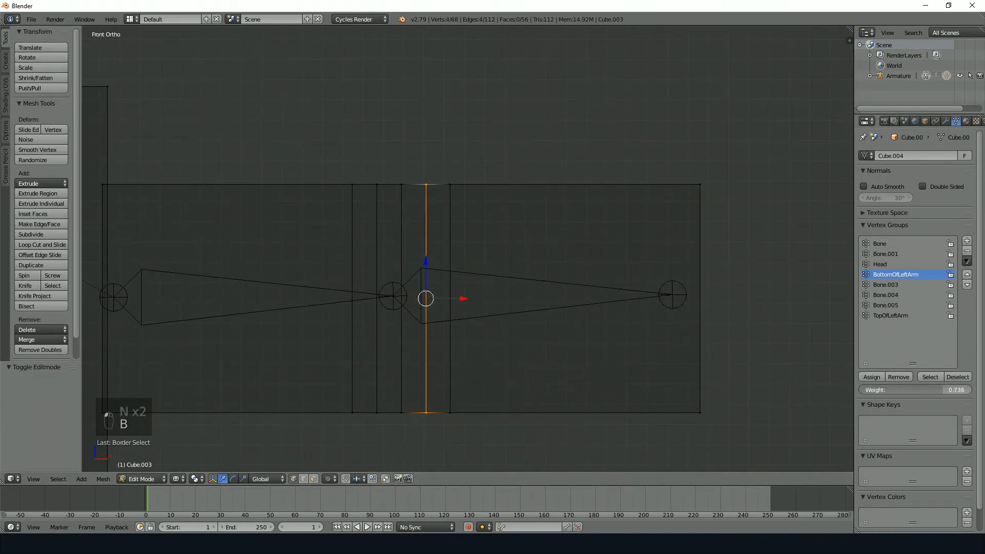
pyautogui.click(944, 389)
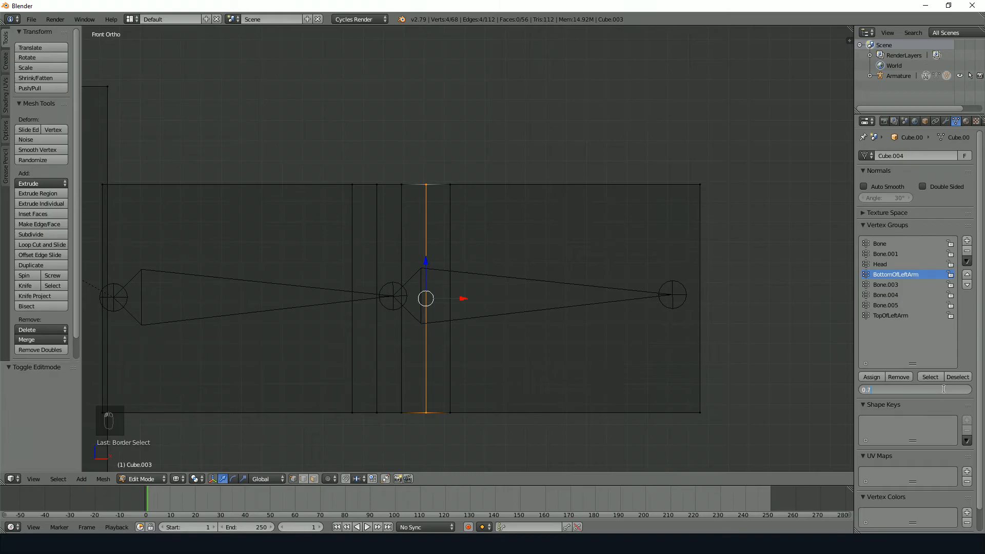
pyautogui.press('Tab')
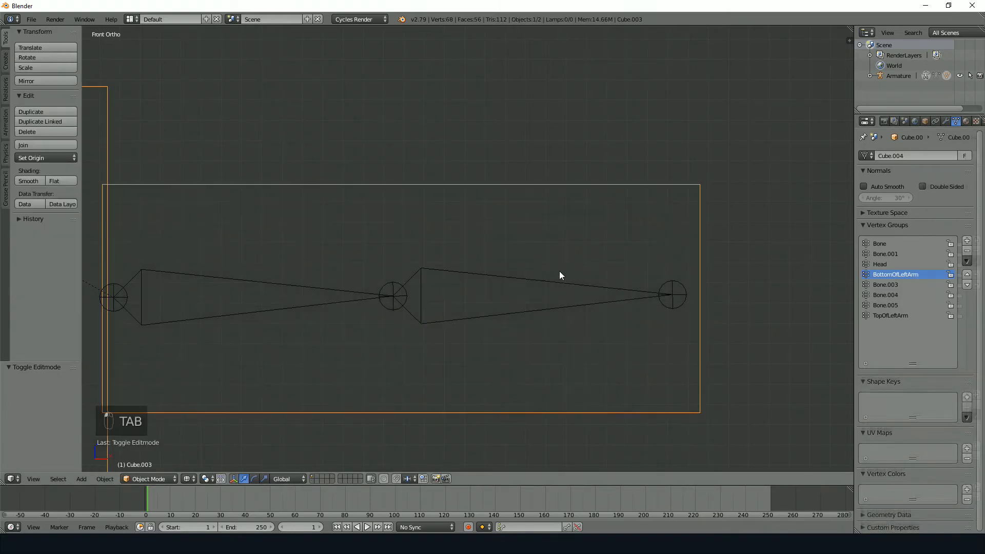
# Test-rotate the TopOfLeftArm bone in wireframe view and cancel the rotation.
pyautogui.rightClick(559, 275)
pyautogui.press('r')
pyautogui.rightClick(614, 233)
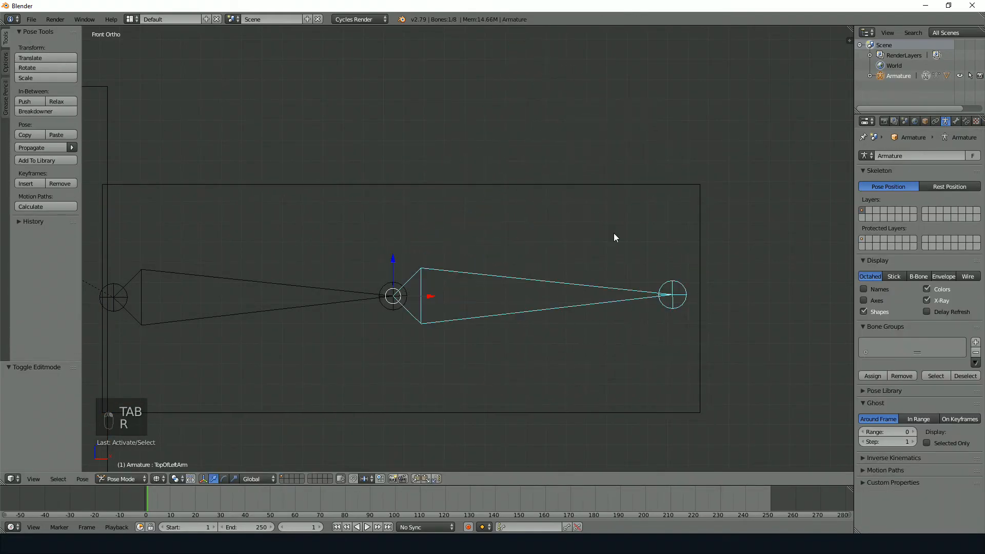
# Switch the character mesh to Weight Paint mode in solid shading and select the BottomOfLeftArm bone to show its weights.
pyautogui.click(121, 479)
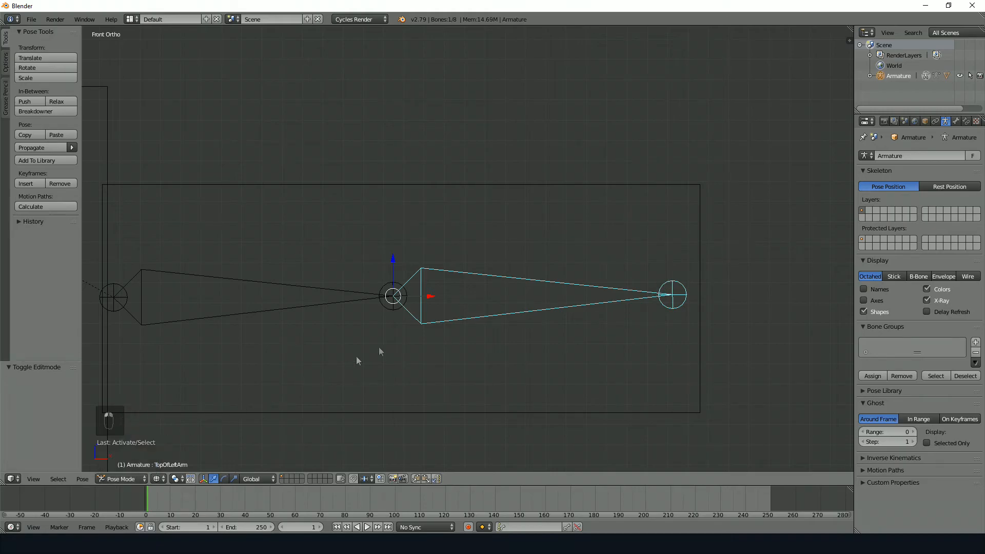
pyautogui.press('Tab')
pyautogui.press('Tab')
pyautogui.rightClick(429, 406)
pyautogui.press('z')
pyautogui.scroll(-4, 380, 421)
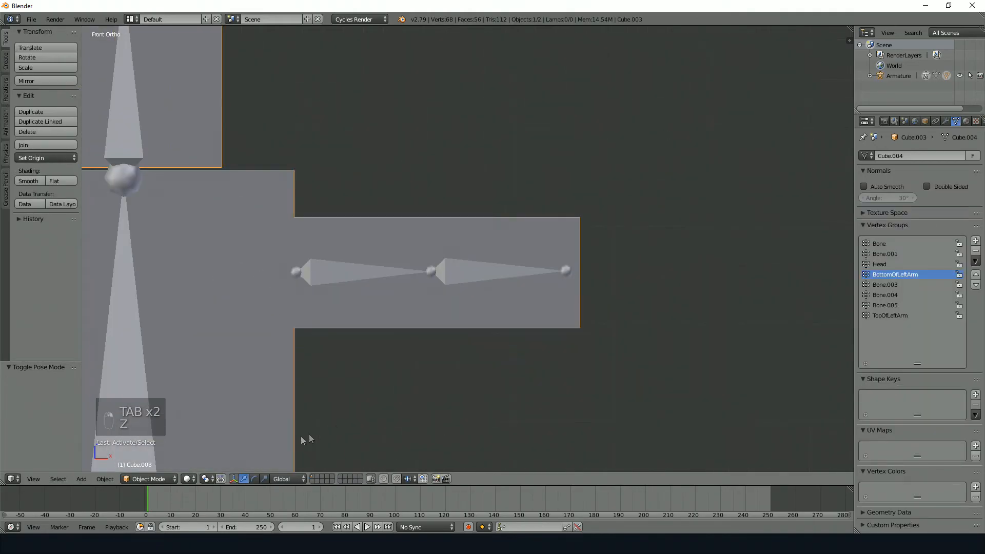
pyautogui.click(153, 478)
pyautogui.click(151, 421)
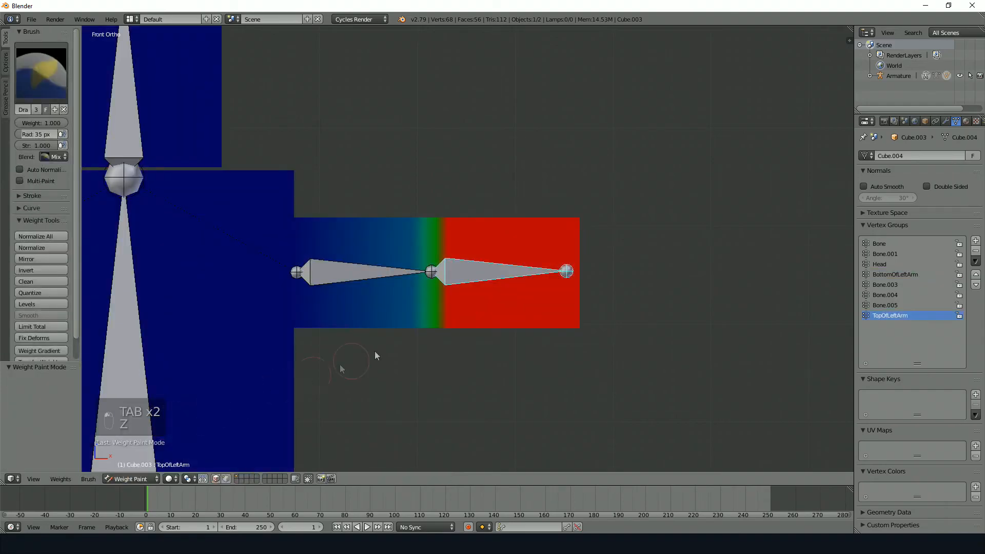
pyautogui.rightClick(358, 274)
# Set the brush weight to 0 and paint BottomOfLeftArm influence away from the outer end of the left arm block.
pyautogui.moveTo(366, 315); pyautogui.dragTo(489, 305, button='middle')
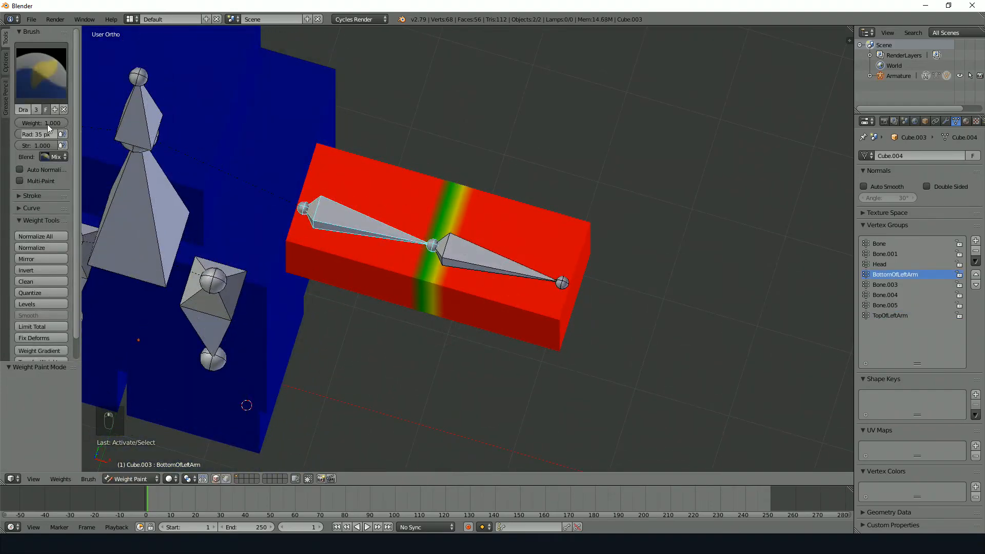
pyautogui.moveTo(267, 188); pyautogui.dragTo(609, 243, button='middle')
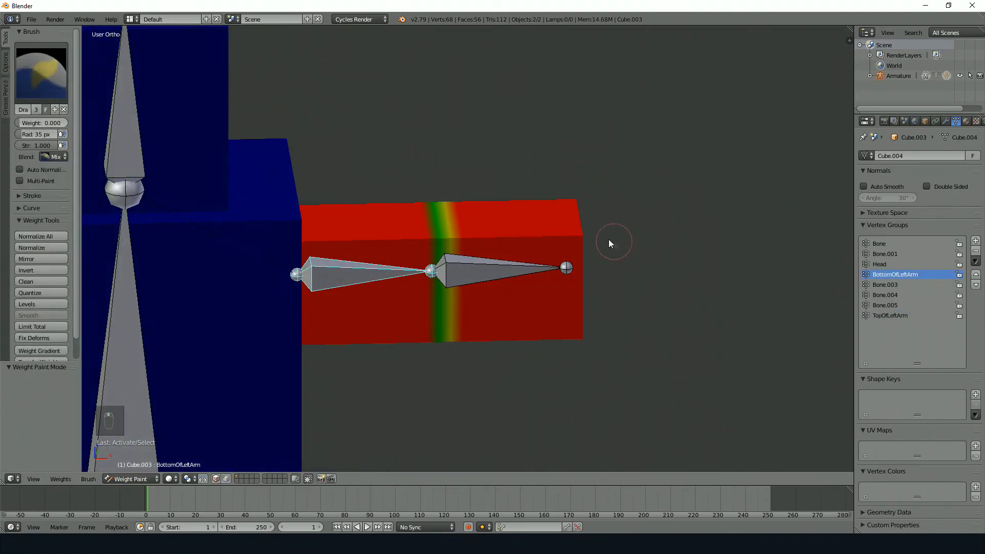
pyautogui.moveTo(578, 242); pyautogui.dragTo(578, 200)
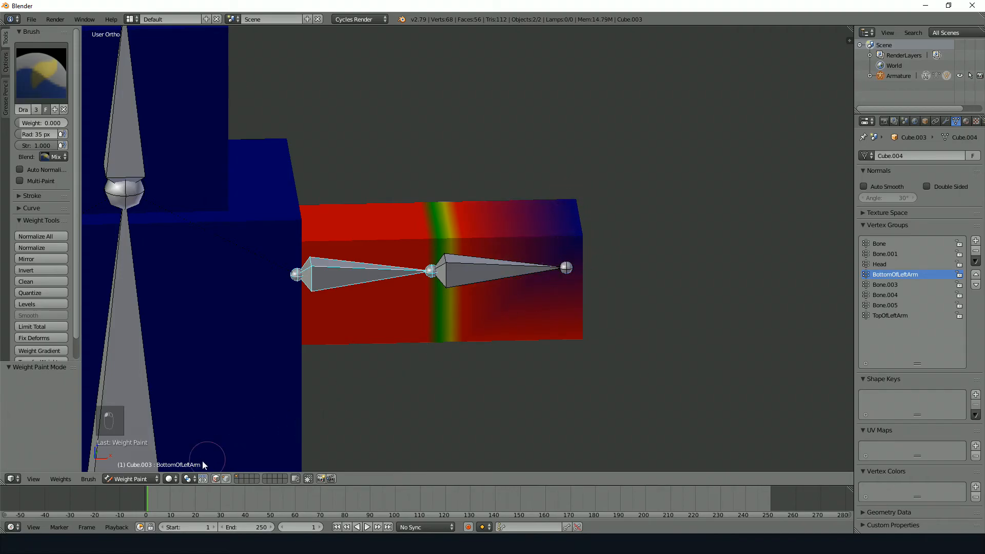
pyautogui.moveTo(530, 276); pyautogui.dragTo(545, 219, button='middle')
pyautogui.moveTo(545, 328); pyautogui.dragTo(555, 305)
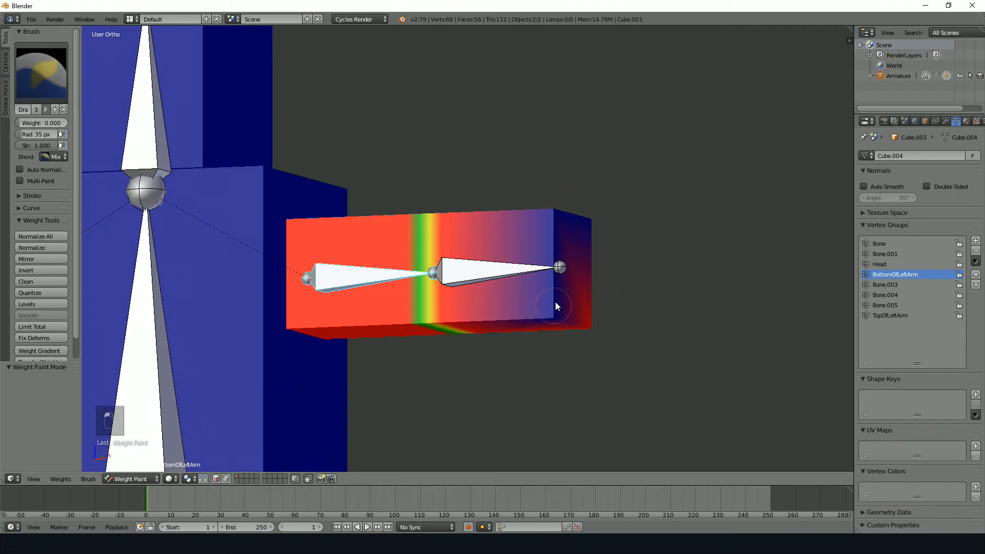
# Box-select the outer end vertices of the left arm in front wireframe view, set their BottomOfLeftArm weight to 0 and return to weight painting.
pyautogui.press('Tab')
pyautogui.press('KP_1')
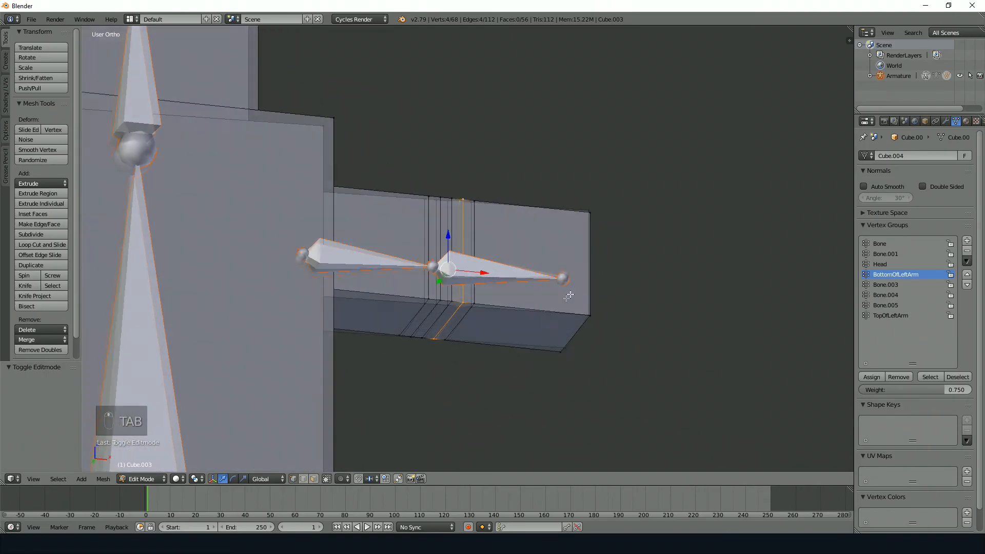
pyautogui.press('z')
pyautogui.press('n')
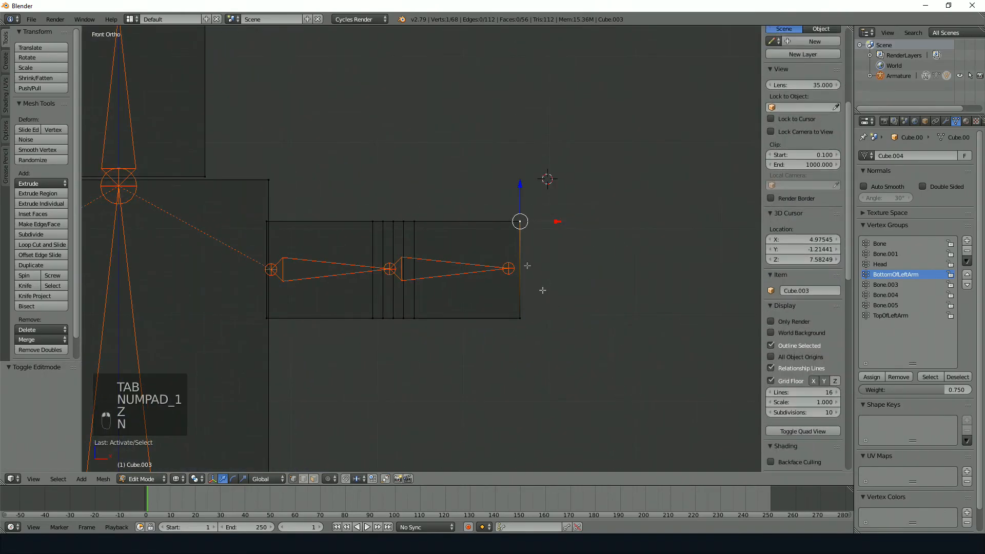
pyautogui.press('n')
pyautogui.press('b')
pyautogui.moveTo(539, 162); pyautogui.dragTo(603, 354)
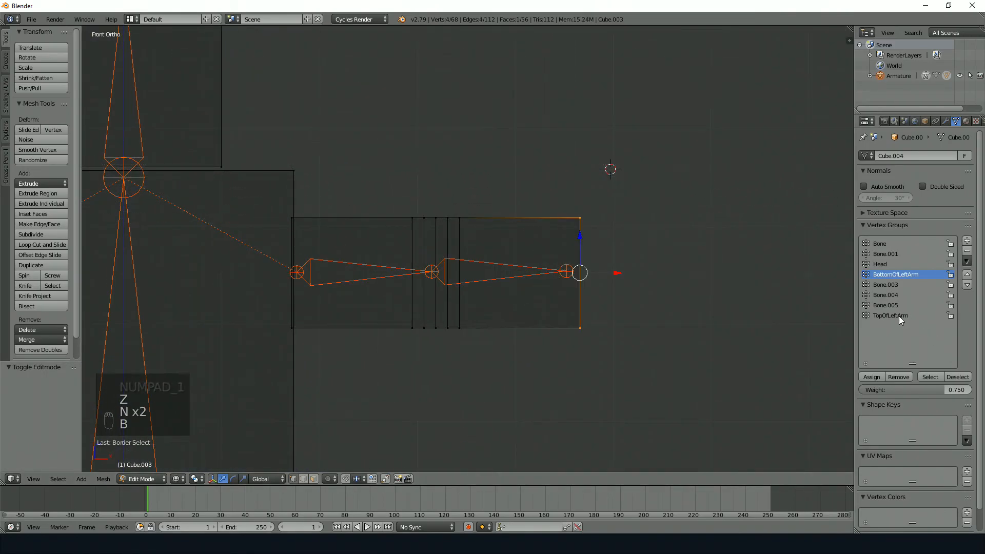
pyautogui.moveTo(923, 390); pyautogui.dragTo(839, 391)
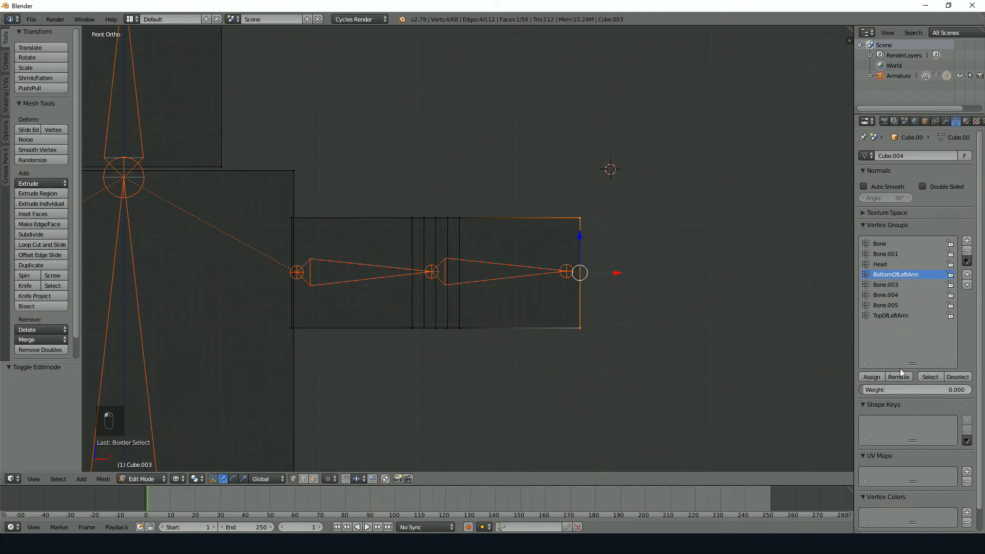
pyautogui.press('z')
pyautogui.press('Tab')
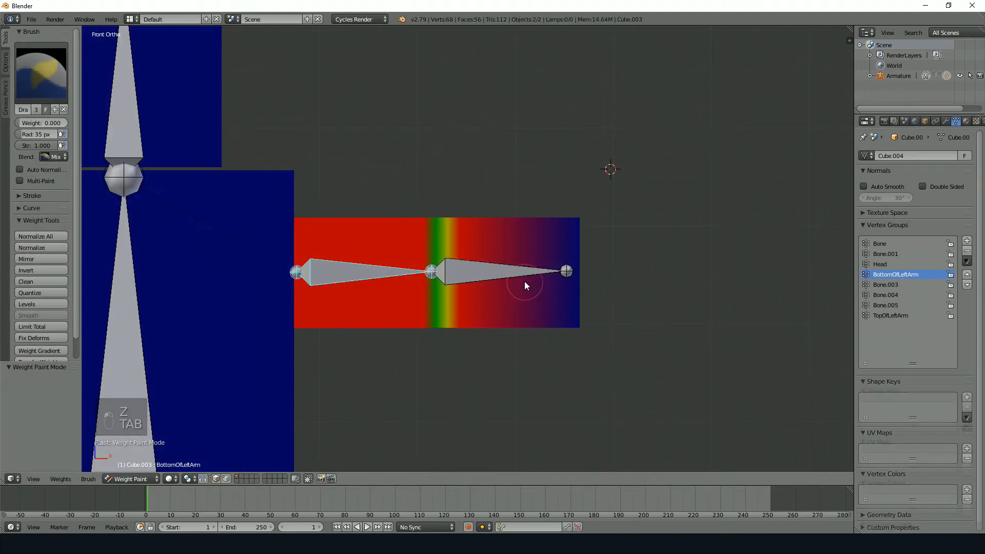
# Box-select the two cut loops outward of the elbow, remove them from the BottomOfLeftArm vertex group and return to Weight Paint mode.
pyautogui.scroll(2, 517, 275)
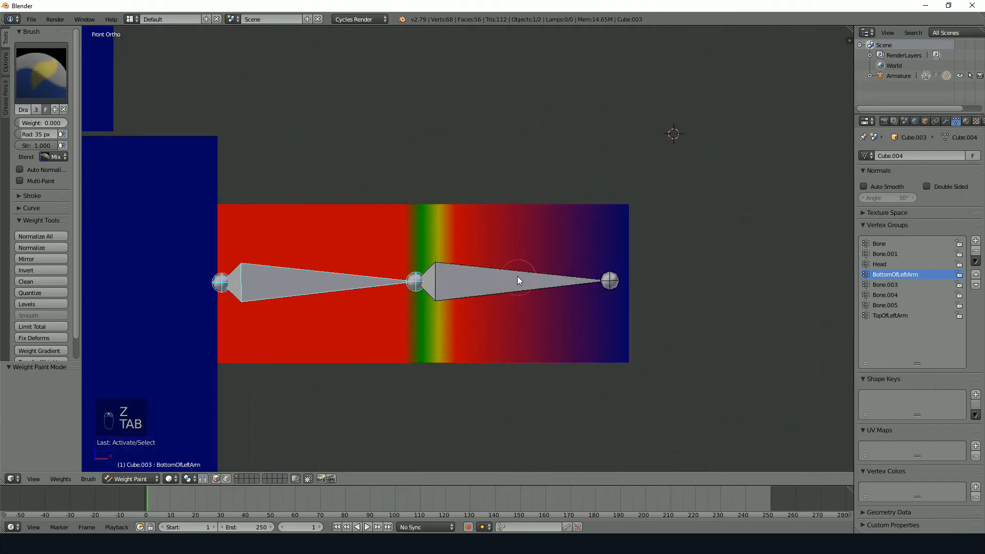
pyautogui.press('z')
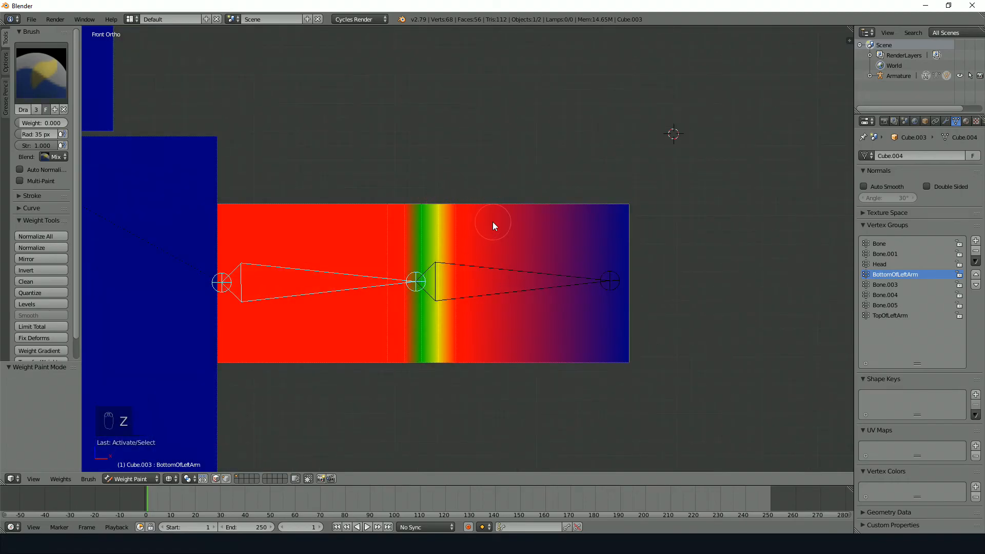
pyautogui.press('z')
pyautogui.press('Tab')
pyautogui.press('z')
pyautogui.rightClick(432, 196)
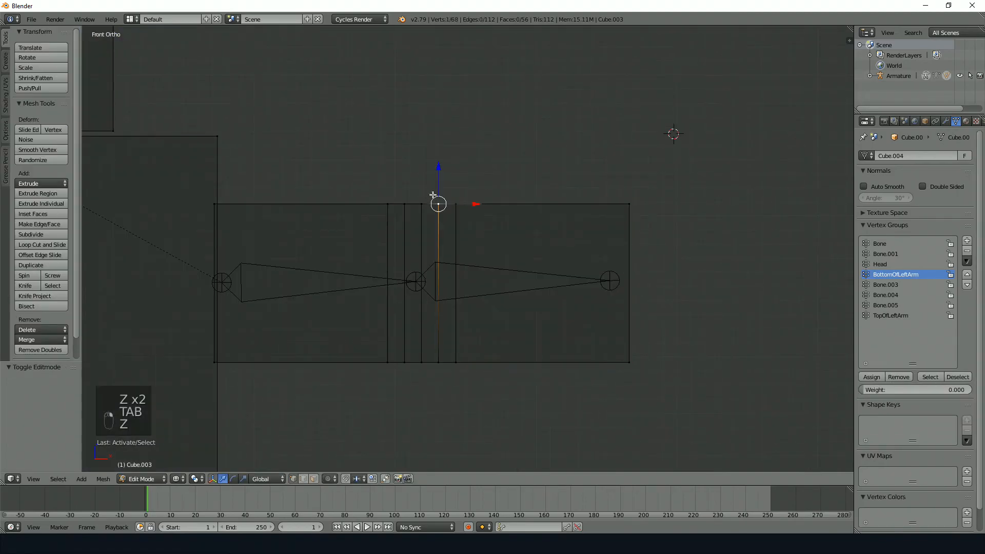
pyautogui.press('b')
pyautogui.moveTo(433, 202); pyautogui.dragTo(532, 393)
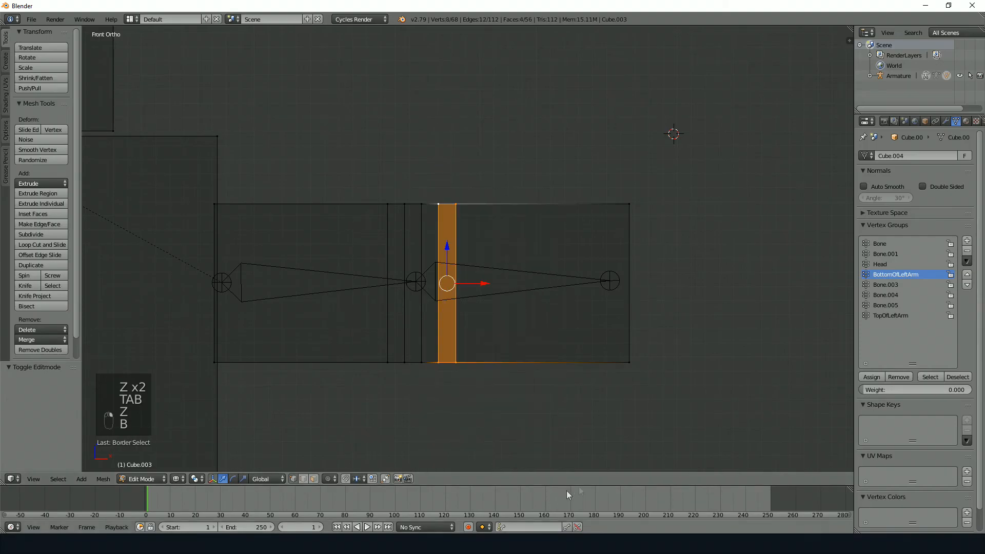
pyautogui.click(897, 376)
pyautogui.press('Tab')
pyautogui.press('z')
pyautogui.press('z')
pyautogui.press('z')
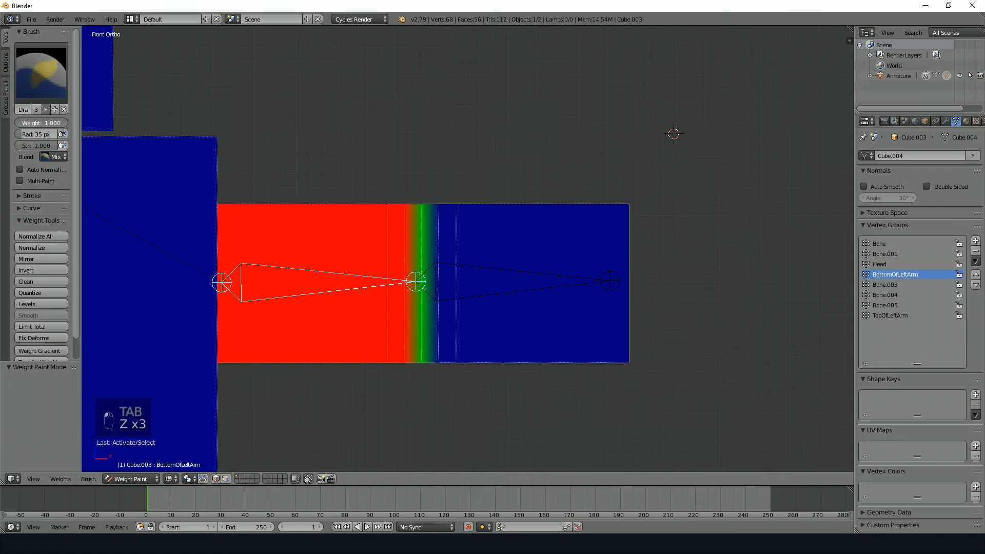
# Try painting BottomOfLeftArm influence at weight 1.000 onto the outer end of the left arm, undoing the first stroke.
pyautogui.moveTo(558, 188); pyautogui.dragTo(528, 277, button='middle')
pyautogui.moveTo(528, 277)
pyautogui.mouseDown()
pyautogui.moveTo(534, 312)
pyautogui.moveTo(611, 281)
pyautogui.mouseUp()
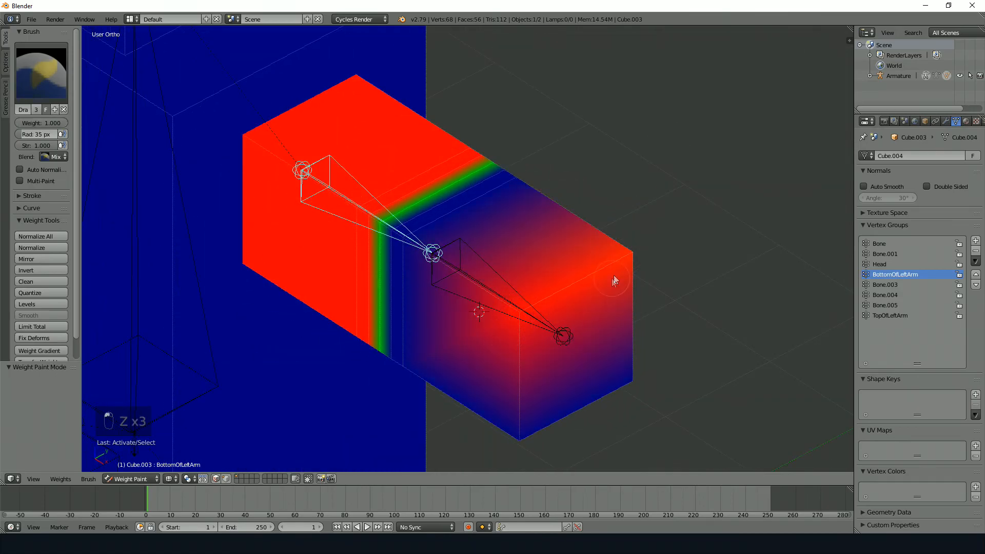
pyautogui.hotkey('ctrl', 'z')
pyautogui.moveTo(513, 314); pyautogui.dragTo(515, 331)
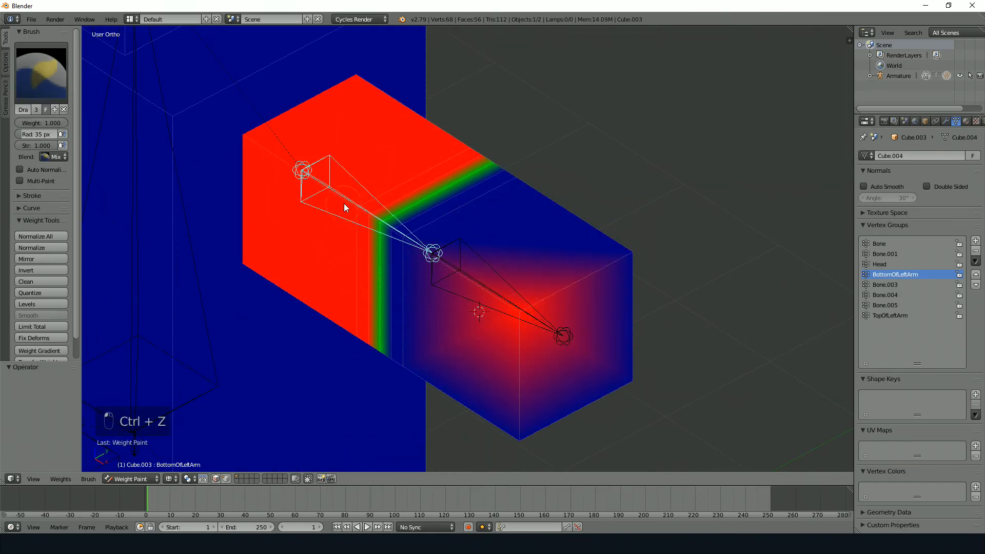
# Try a paint stroke with the TopOfLeftArm bone selected and undo back to the BottomOfLeftArm weights.
pyautogui.rightClick(461, 277)
pyautogui.moveTo(456, 271); pyautogui.dragTo(545, 251, button='middle')
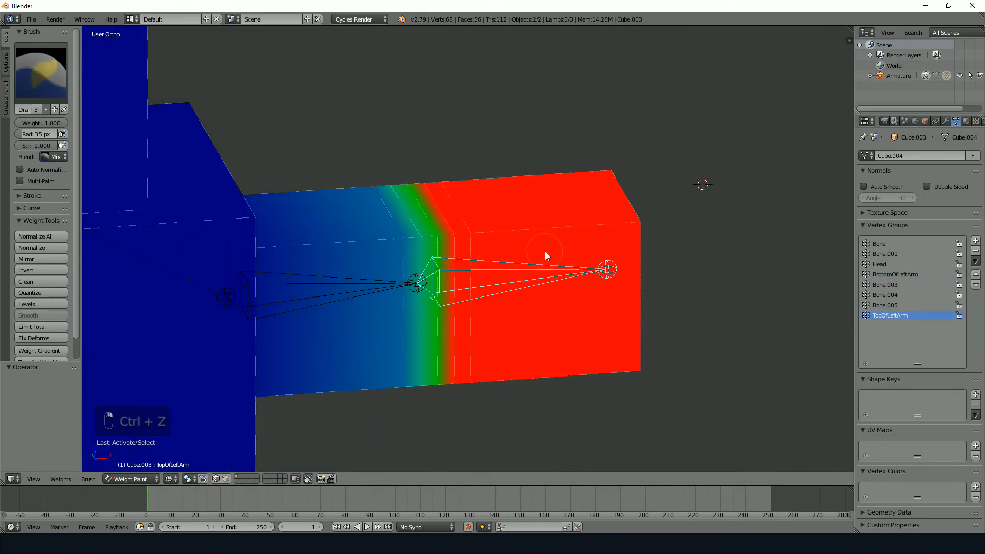
pyautogui.moveTo(261, 225)
pyautogui.mouseDown()
pyautogui.moveTo(267, 237)
pyautogui.moveTo(239, 237)
pyautogui.mouseUp()
pyautogui.hotkey('ctrl', 'z')
pyautogui.hotkey('ctrl', 'z')
pyautogui.hotkey('ctrl', 'z')
pyautogui.hotkey('ctrl', 'z')
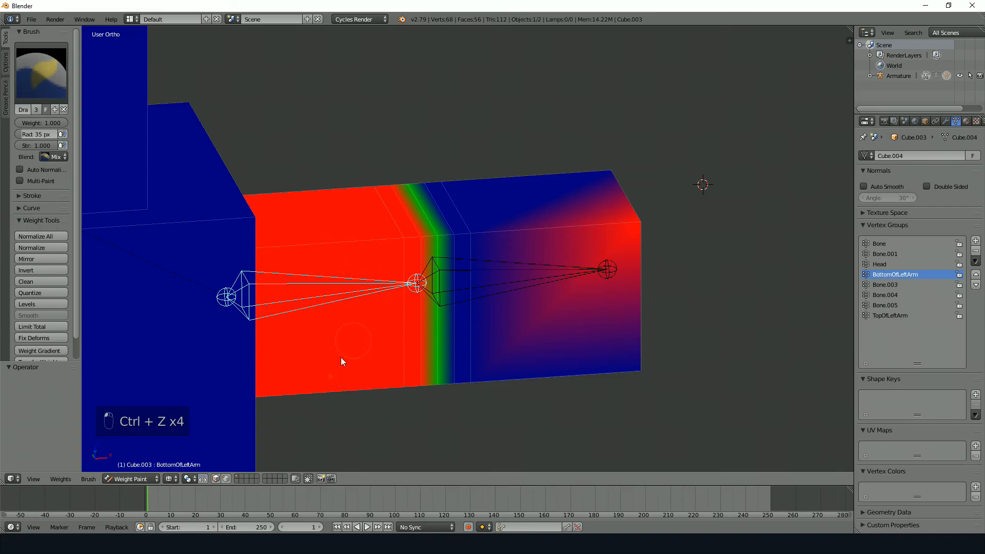
# Leave weight painting and select the armature's TopOfLeftArm bone in Pose Mode with solid shading.
pyautogui.click(136, 478)
pyautogui.click(137, 466)
pyautogui.rightClick(487, 291)
pyautogui.press('z')
pyautogui.scroll(-5, 485, 272)
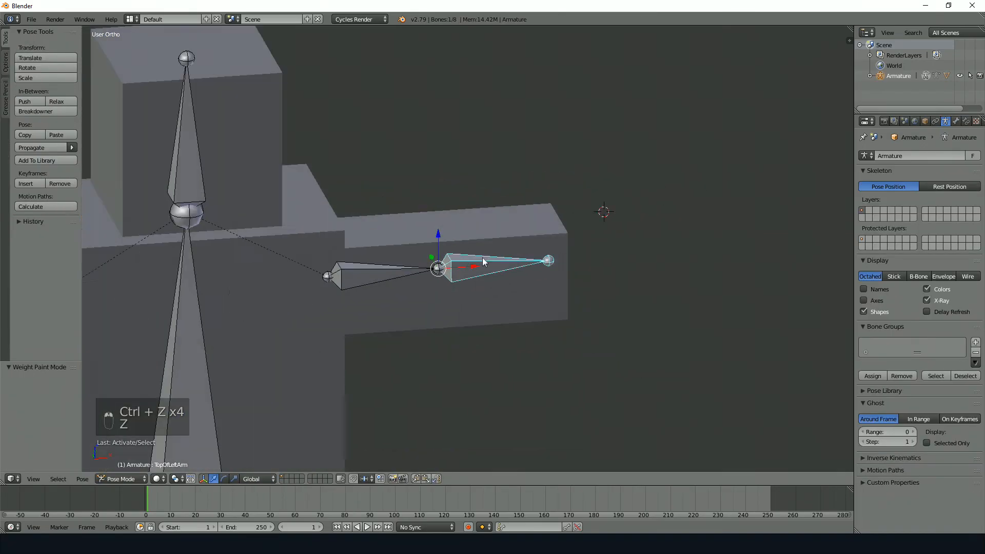
# Rotate the TopOfLeftArm bone about -92.3° around the Y axis to bend the arm upward at the elbow.
pyautogui.moveTo(483, 257); pyautogui.dragTo(460, 215, button='middle')
pyautogui.press('r')
pyautogui.press('x')
pyautogui.rightClick(505, 302)
pyautogui.press('r')
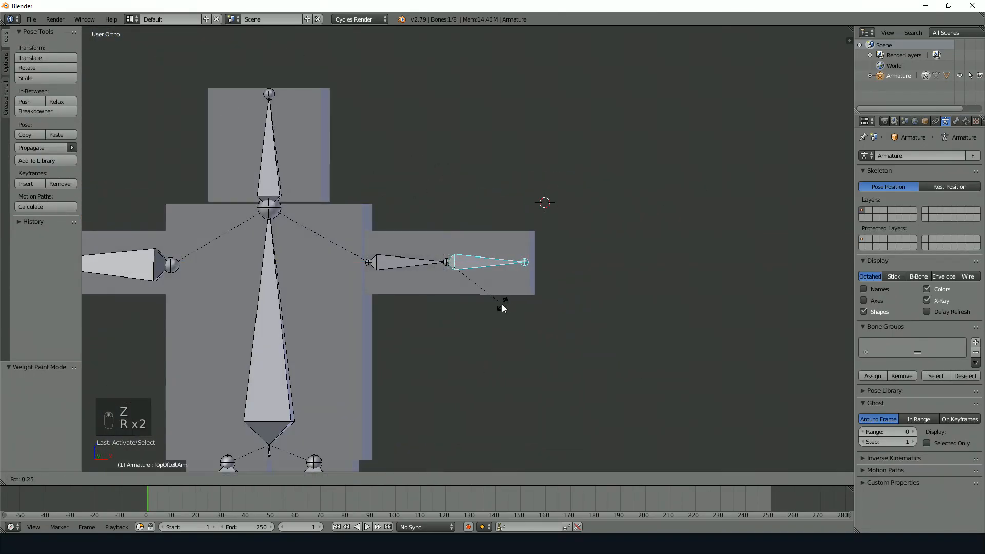
pyautogui.press('y')
pyautogui.click(489, 203)
pyautogui.moveTo(489, 203); pyautogui.dragTo(519, 260, button='middle')
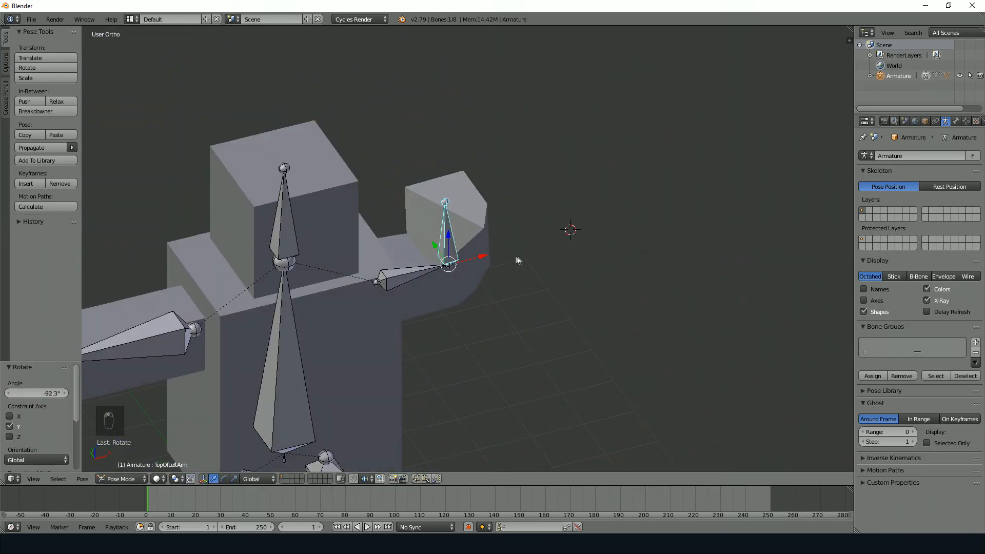
# Select the character mesh and switch it to Weight Paint mode with the arm still bent.
pyautogui.press('Tab')
pyautogui.scroll(2, 483, 226)
pyautogui.press('Tab')
pyautogui.rightClick(500, 232)
pyautogui.click(163, 479)
pyautogui.click(152, 421)
pyautogui.moveTo(294, 324); pyautogui.dragTo(357, 256, button='middle')
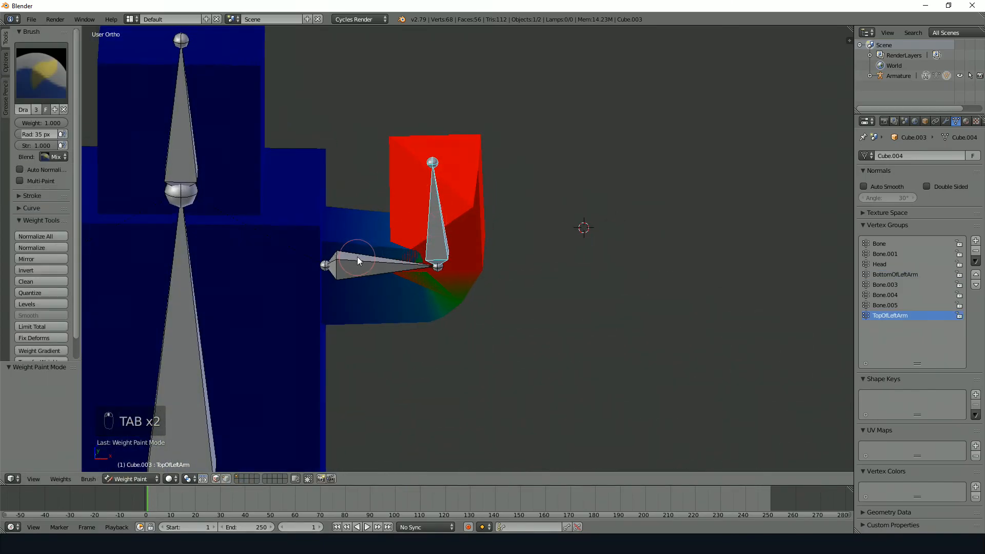
# Select the BottomOfLeftArm bone, try a paint stroke on the raised outer arm section and undo it.
pyautogui.rightClick(359, 259)
pyautogui.moveTo(420, 239); pyautogui.dragTo(439, 250, button='middle')
pyautogui.moveTo(411, 164)
pyautogui.mouseDown()
pyautogui.moveTo(456, 226)
pyautogui.moveTo(398, 212)
pyautogui.mouseUp()
pyautogui.hotkey('ctrl', 'z')
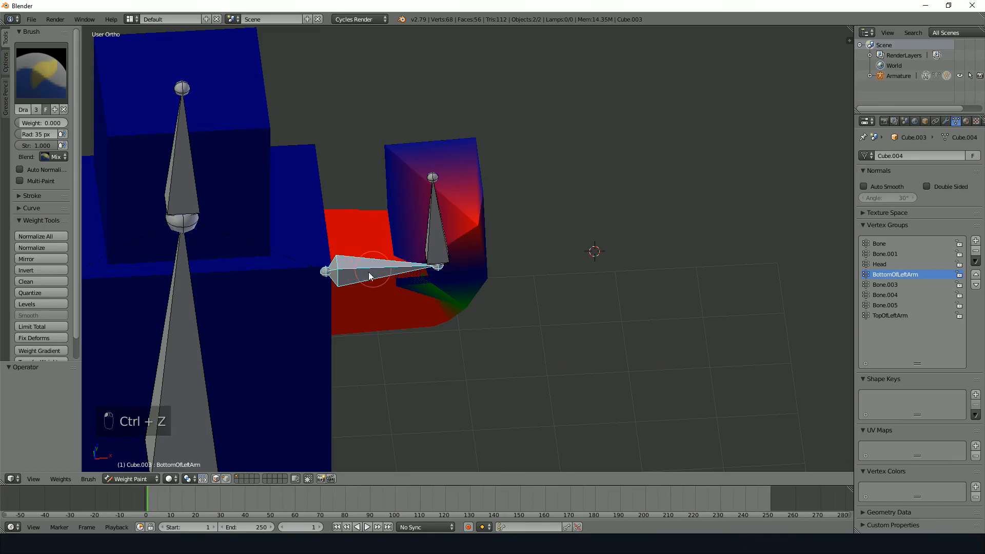
# Compare the weights of BottomOfLeftArm and TopOfLeftArm on the bent arm by selecting each bone alternately from several angles.
pyautogui.moveTo(475, 217); pyautogui.dragTo(402, 257, button='middle')
pyautogui.rightClick(403, 256)
pyautogui.moveTo(458, 203); pyautogui.dragTo(495, 226, button='middle')
pyautogui.rightClick(364, 298)
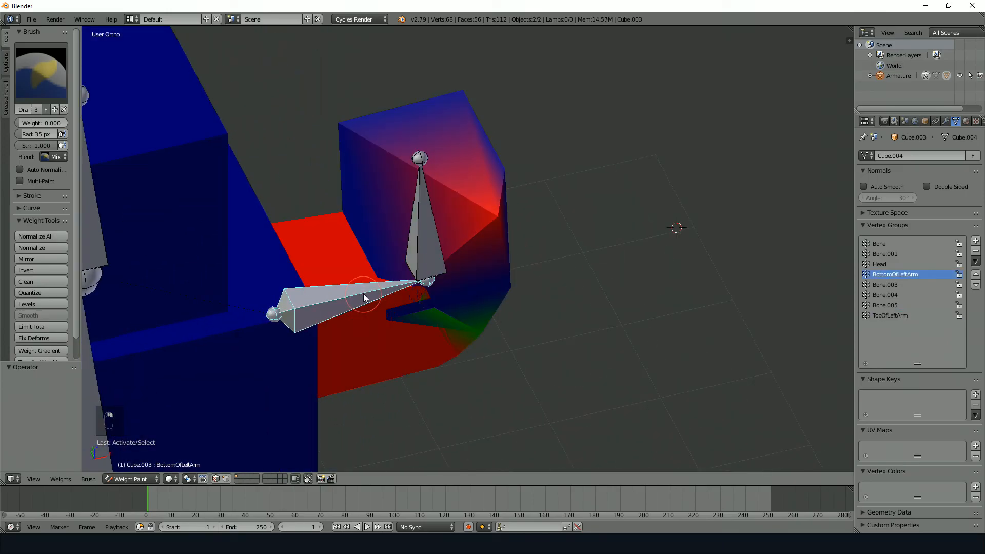
pyautogui.rightClick(432, 229)
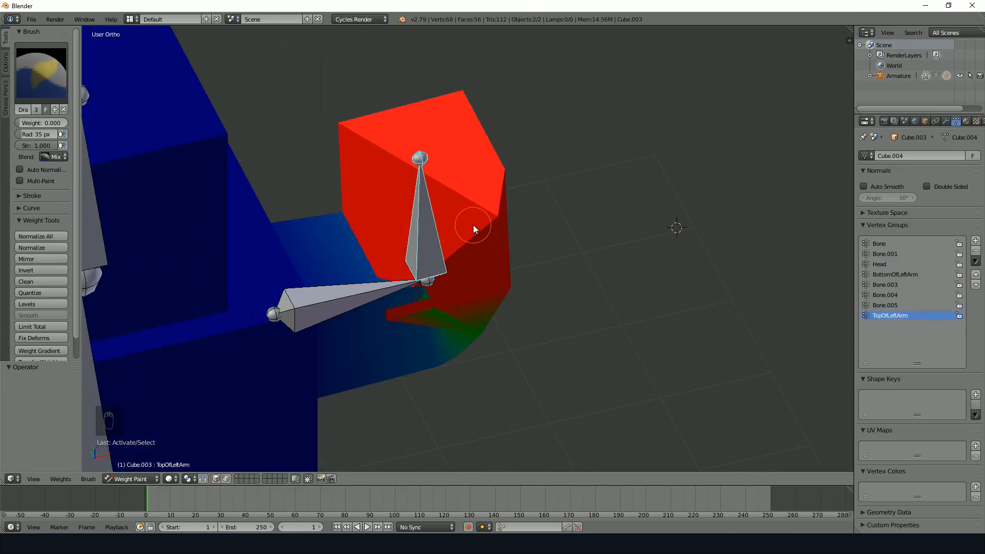
pyautogui.rightClick(387, 283)
pyautogui.rightClick(435, 254)
pyautogui.rightClick(358, 300)
pyautogui.rightClick(434, 229)
pyautogui.moveTo(507, 194); pyautogui.dragTo(467, 217, button='middle')
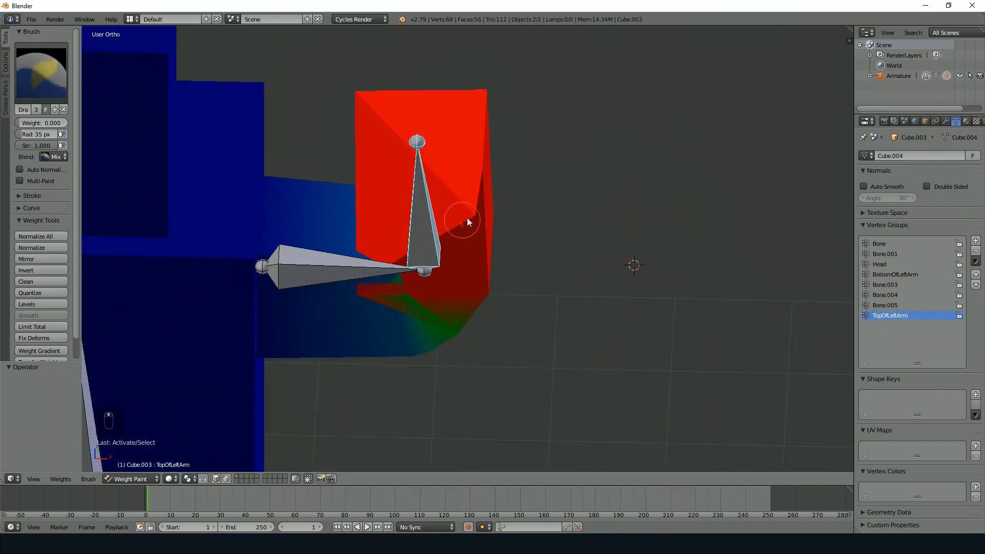
# Paint BottomOfLeftArm influence off the raised outer arm section with weight 0 and select TopOfLeftArm to show its weights.
pyautogui.rightClick(310, 276)
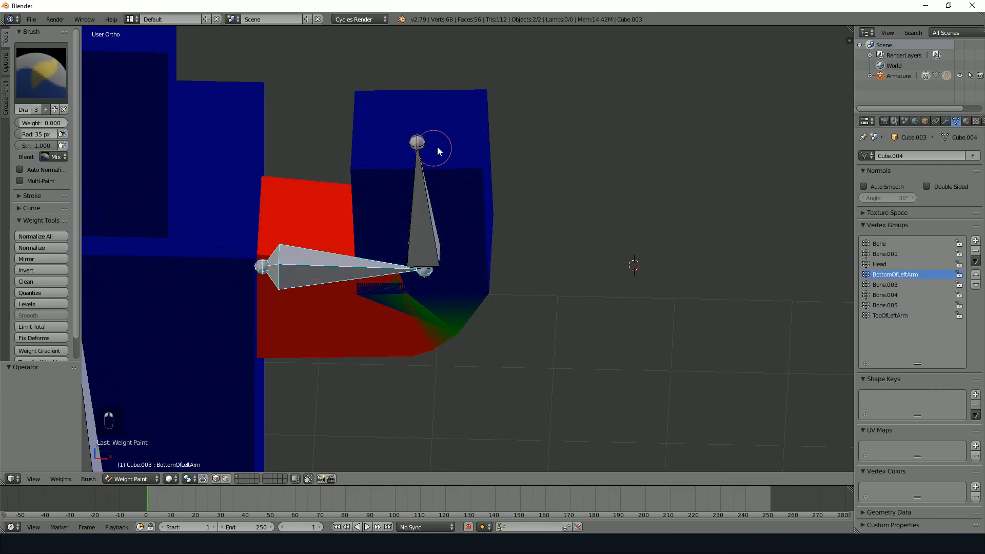
pyautogui.moveTo(438, 147); pyautogui.dragTo(367, 200, button='middle')
pyautogui.rightClick(418, 191)
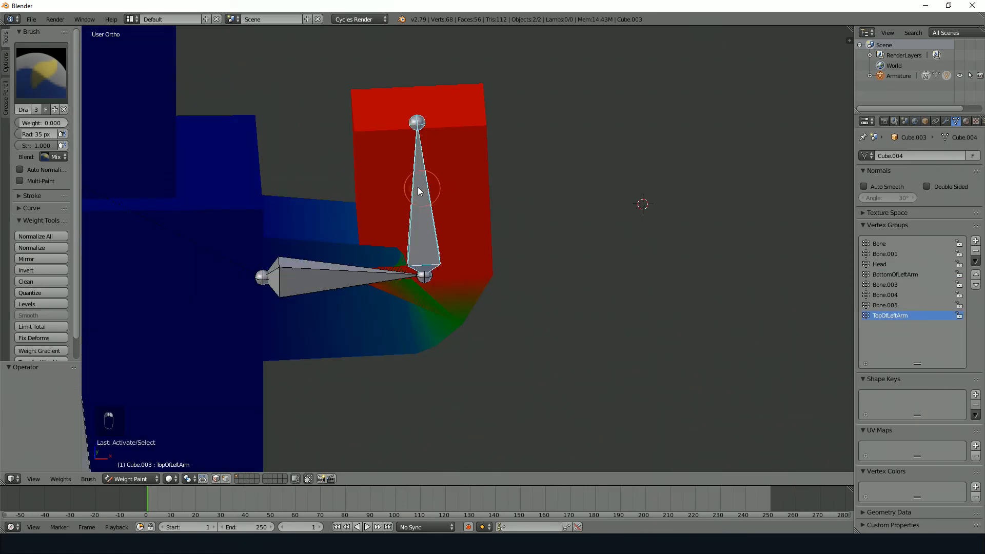
# Return to the armature's Pose Mode, clear the TopOfLeftArm bone's rotation and select all bones.
pyautogui.click(138, 478)
pyautogui.click(141, 457)
pyautogui.rightClick(422, 238)
pyautogui.hotkey('alt', 'r')
pyautogui.press('a')
pyautogui.press('a')
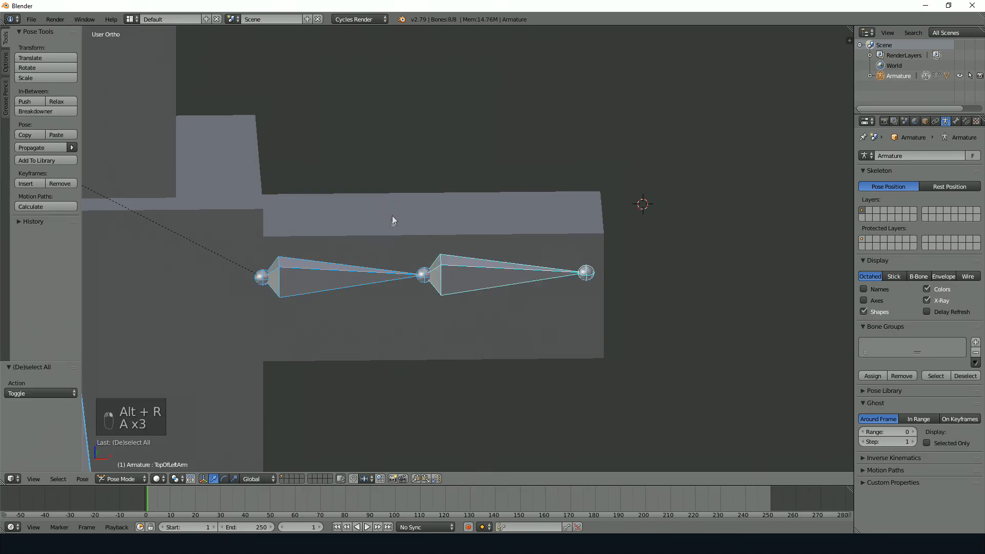
# Open the character mesh in Edit Mode in front wireframe view and select the upper vertex of the middle elbow loop.
pyautogui.scroll(-4, 391, 220)
pyautogui.press('KP_1')
pyautogui.scroll(6, 466, 61)
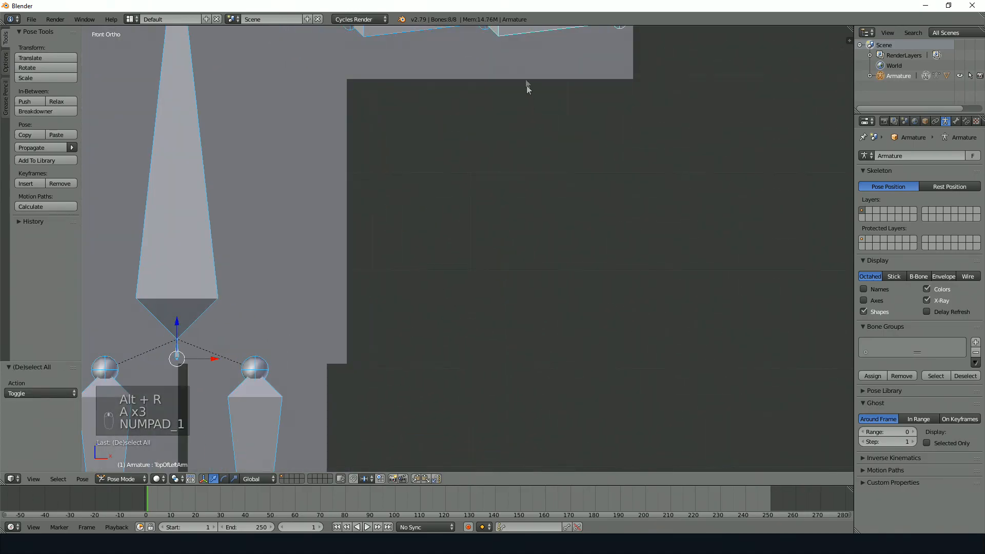
pyautogui.keyDown('shift'); pyautogui.moveTo(528, 97); pyautogui.dragTo(497, 227); pyautogui.keyUp('shift')
pyautogui.rightClick(485, 185)
pyautogui.press('Tab')
pyautogui.rightClick(457, 101)
pyautogui.keyDown('shift'); pyautogui.moveTo(458, 117); pyautogui.dragTo(425, 247, button='middle'); pyautogui.keyUp('shift')
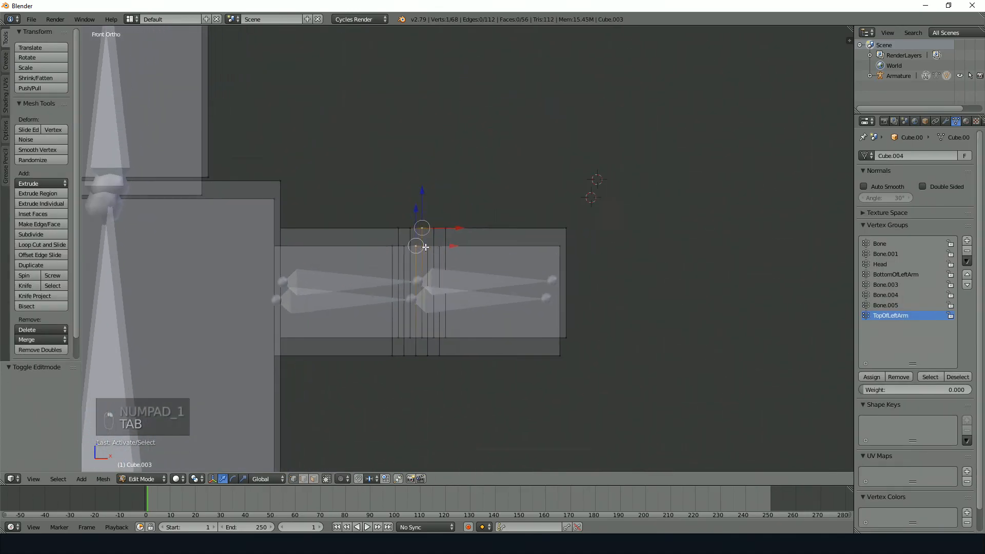
pyautogui.scroll(2, 426, 248)
pyautogui.press('z')
pyautogui.press('n')
pyautogui.press('n')
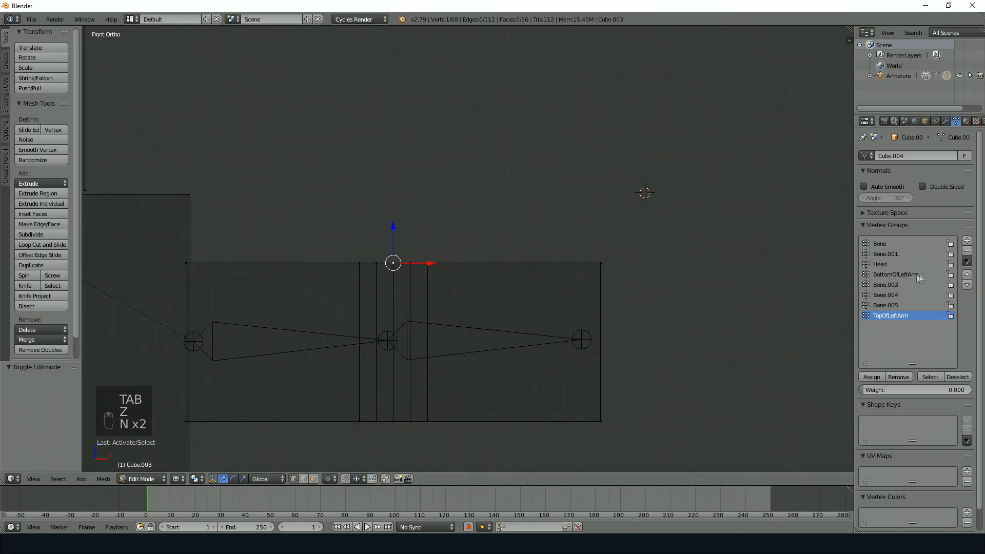
# Return the mesh to Weight Paint mode and display the TopOfLeftArm weights on the straight left arm.
pyautogui.scroll(-2, 903, 269)
pyautogui.click(142, 478)
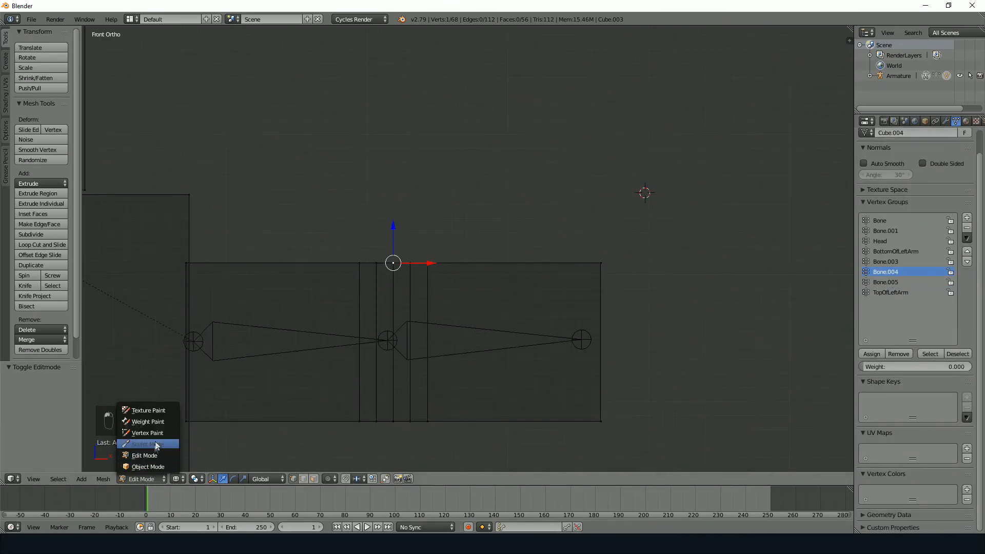
pyautogui.click(149, 424)
pyautogui.scroll(-7, 433, 322)
pyautogui.scroll(6, 711, 278)
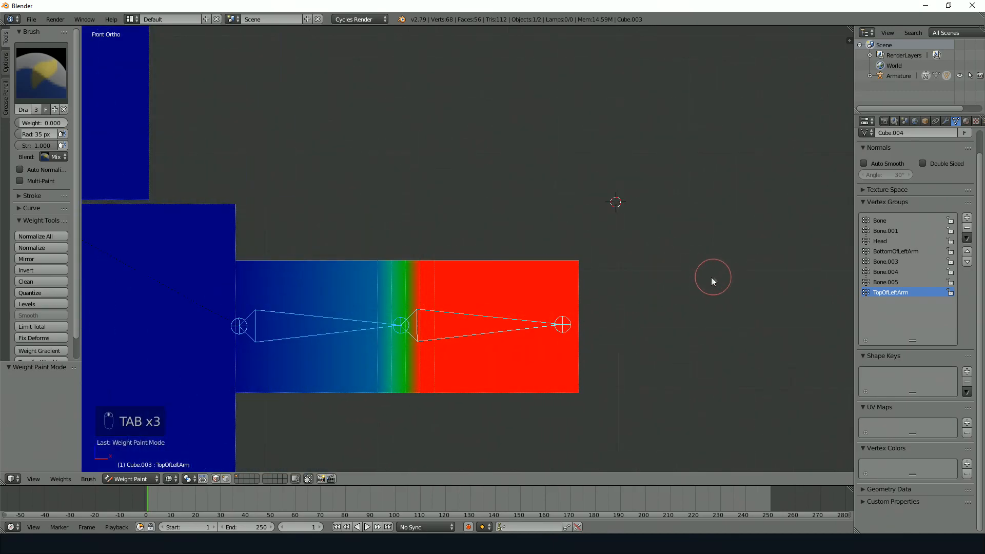